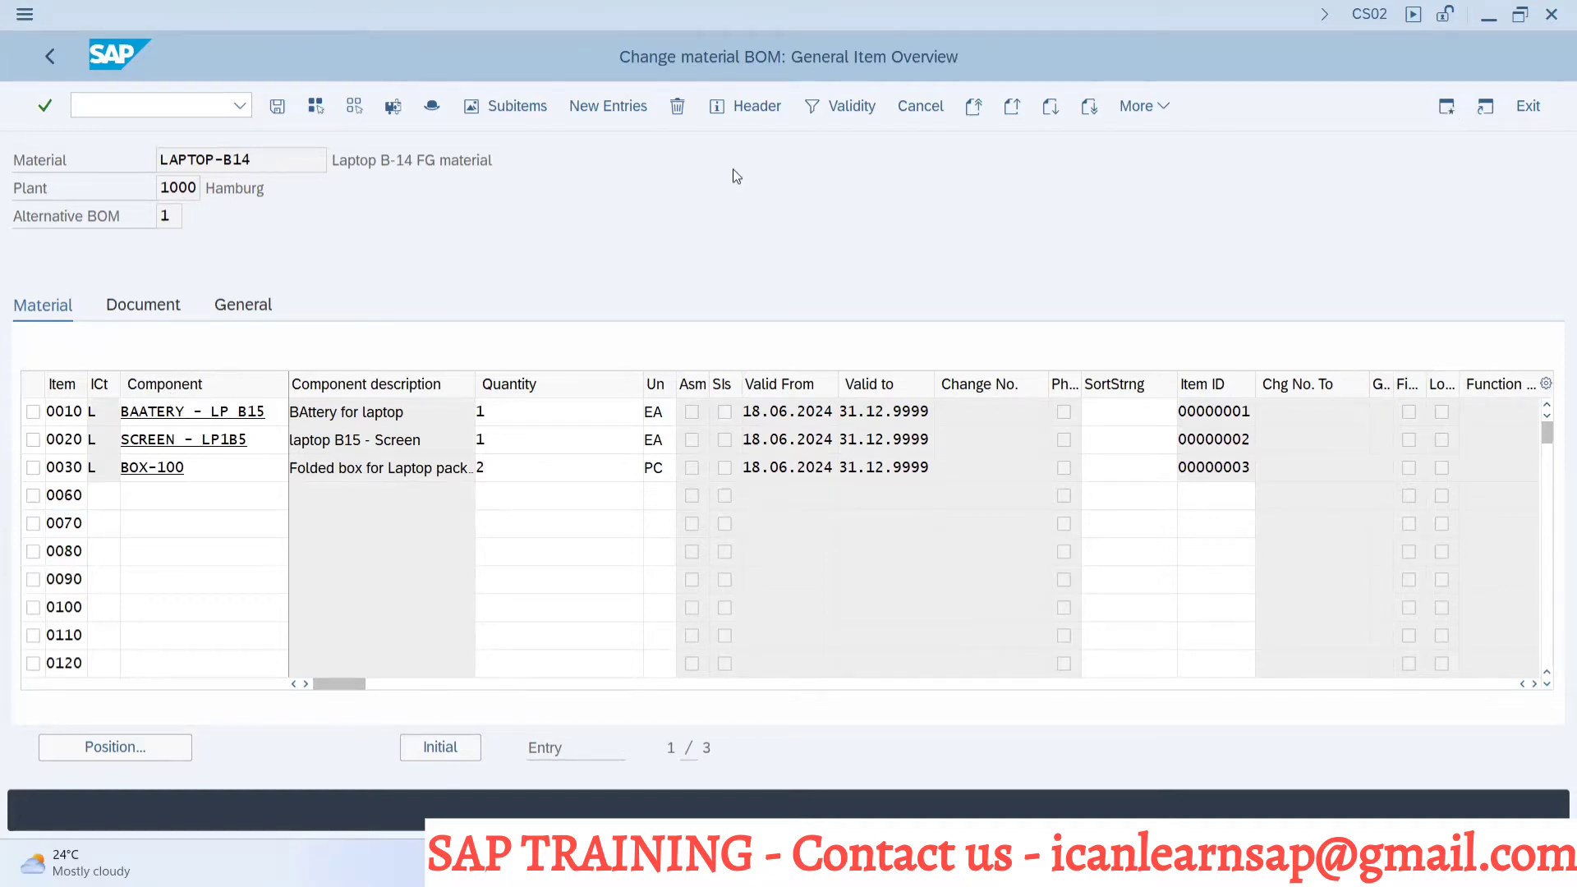
Leave the laptop's BOM overview and start transaction MM01 for creating a material
key(shift+F3)
text(MM01)
key(Return)
Replace the copy-from reference material with BAATERY - LP B15
click(225, 419)
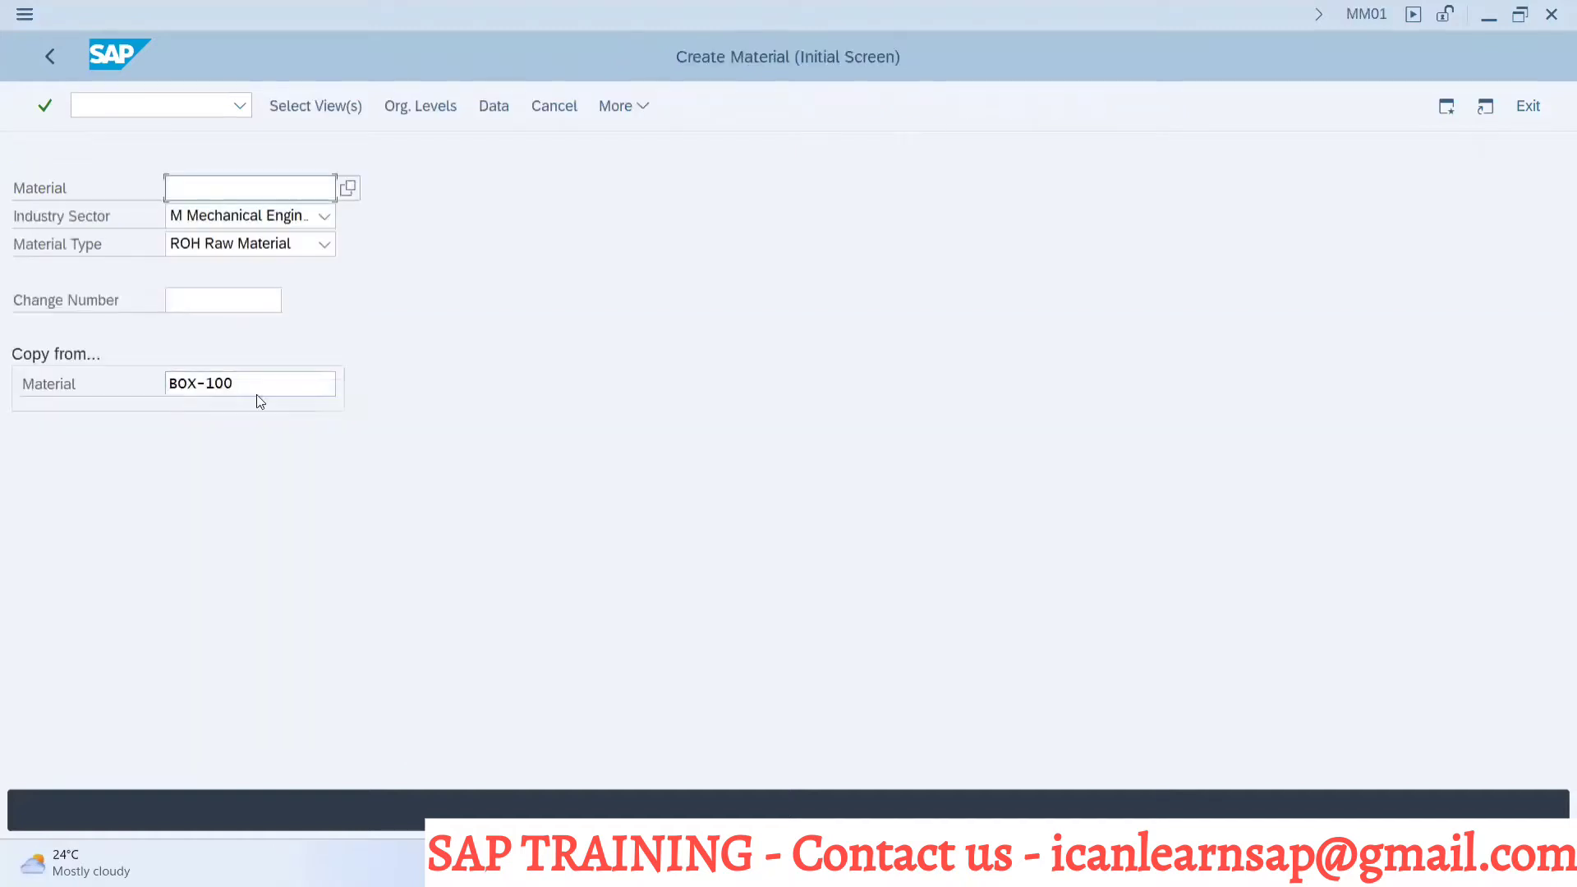
click(254, 387)
key(BackSpace)
key(BackSpace)
key(BackSpace)
key(BackSpace)
key(BackSpace)
key(BackSpace)
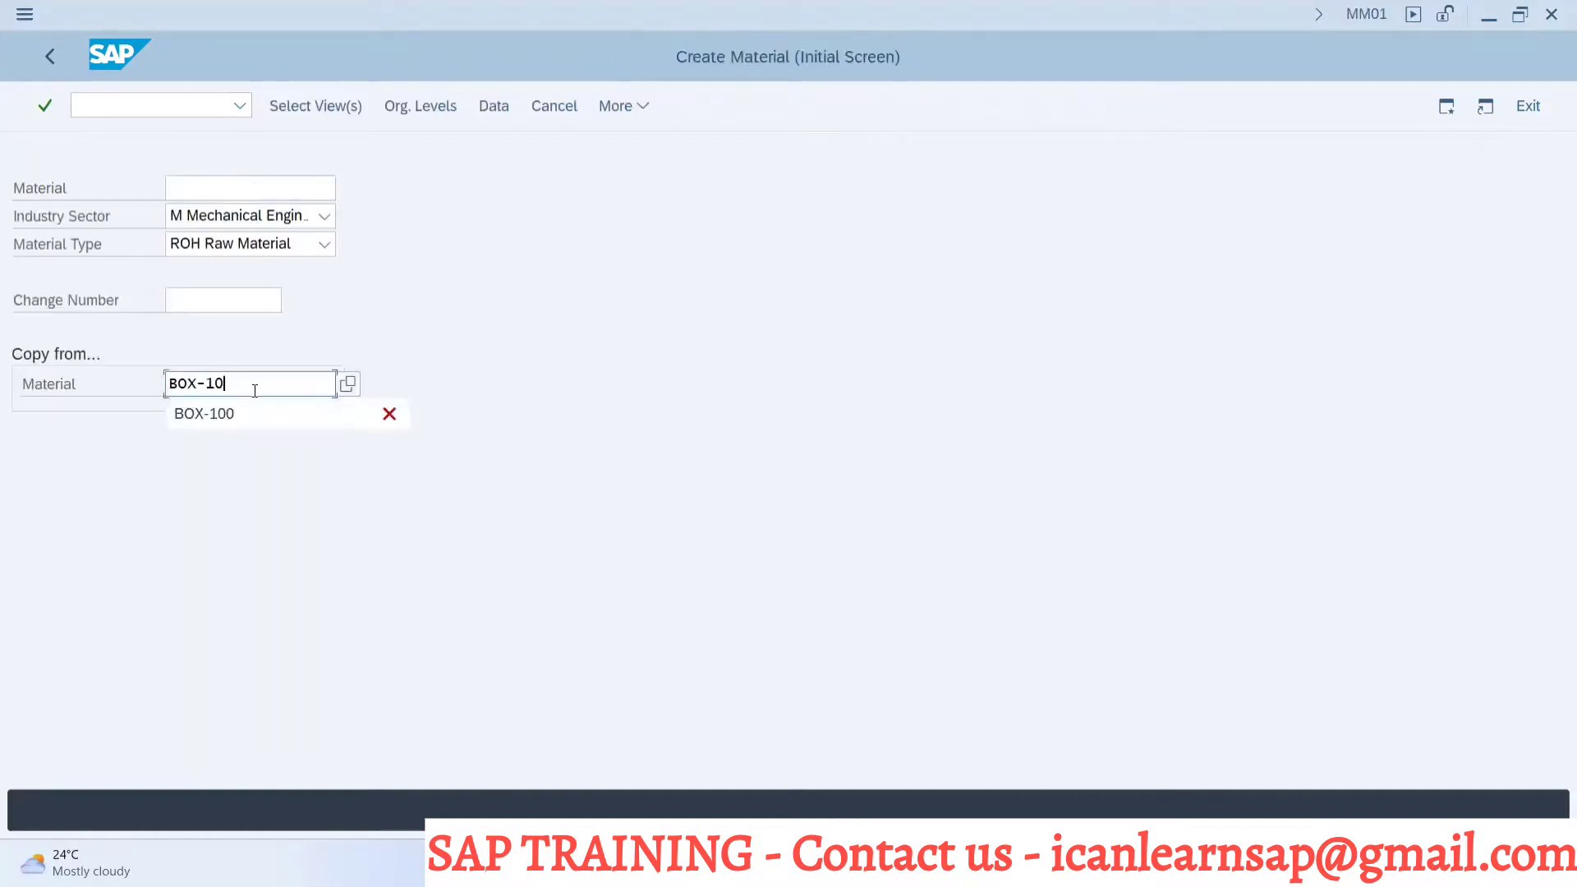
key(BackSpace)
key(Down)
key(Down)
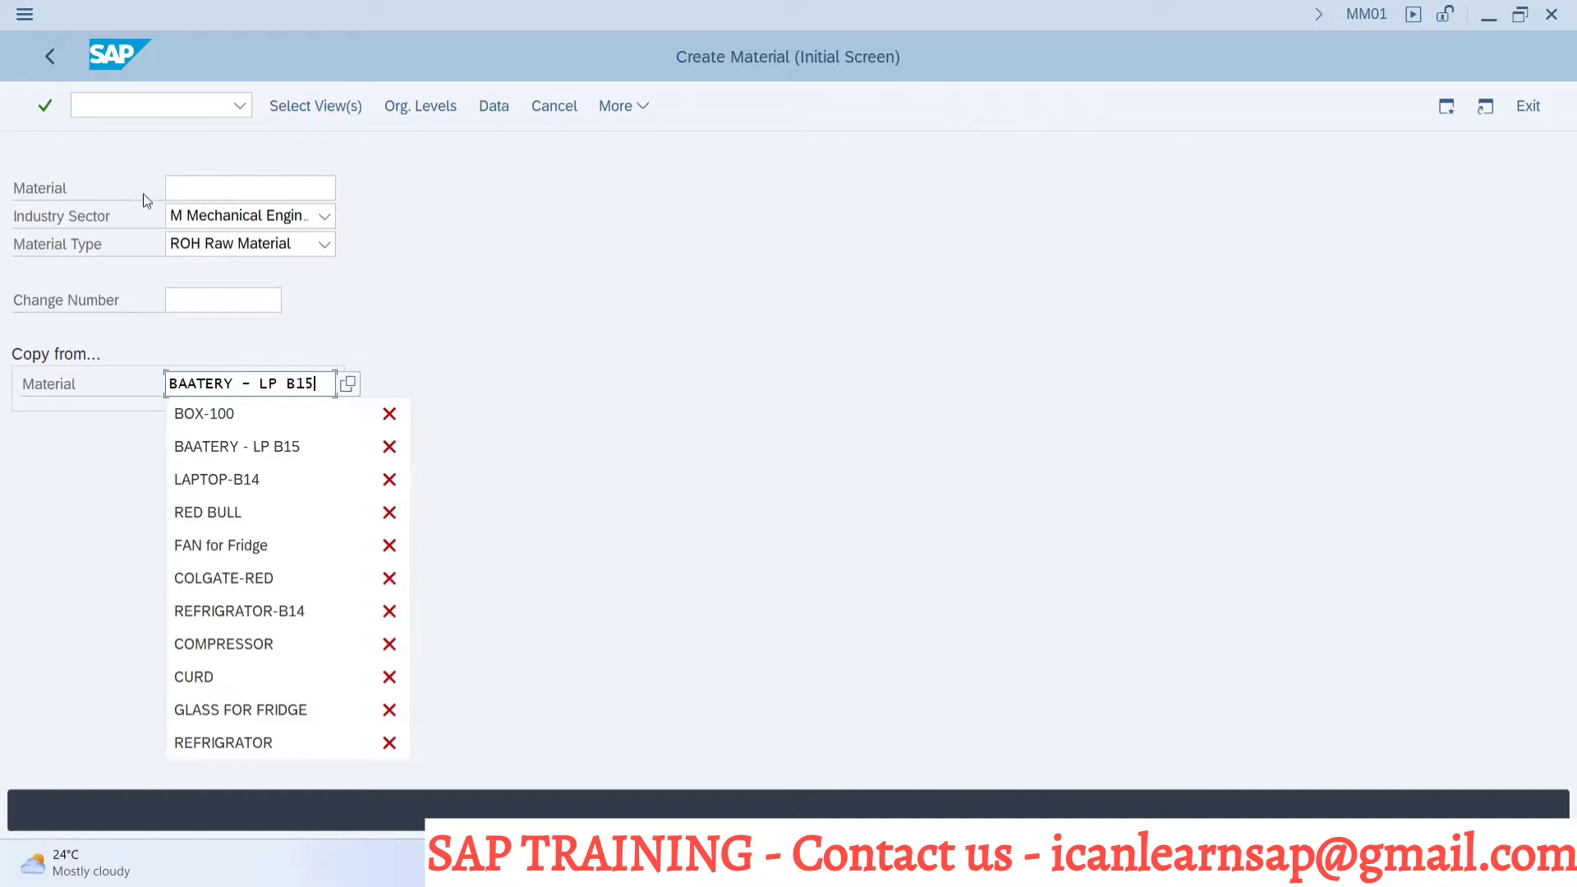
Enter Battery socket as the new material and accept the preselected basic data, MRP and accounting views
click(189, 197)
text(Ba)
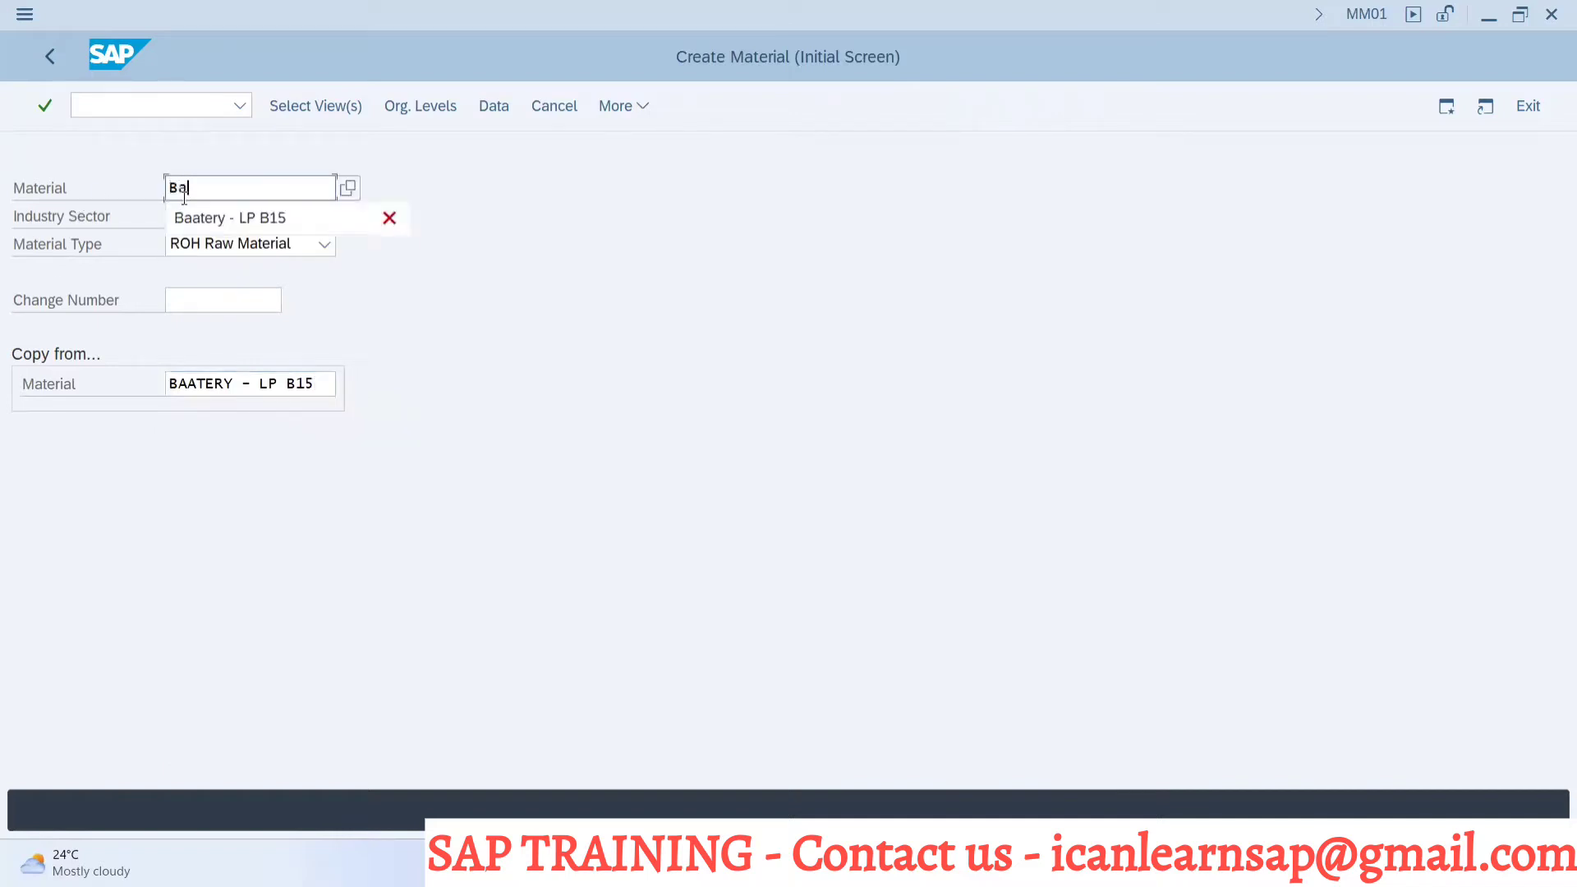
text(ttery socker)
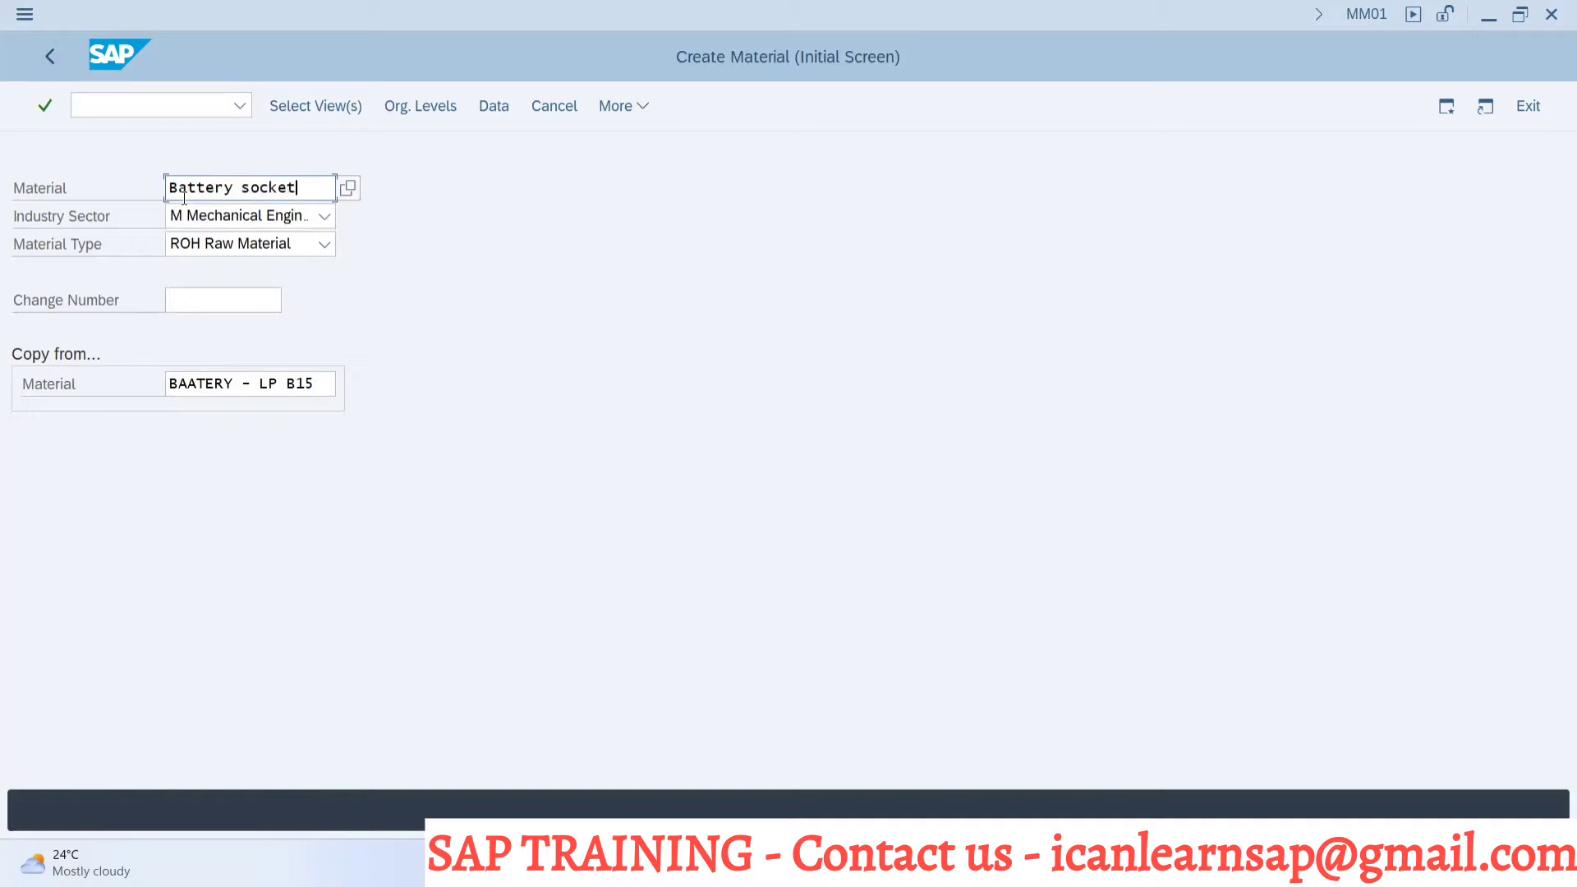
key(Return)
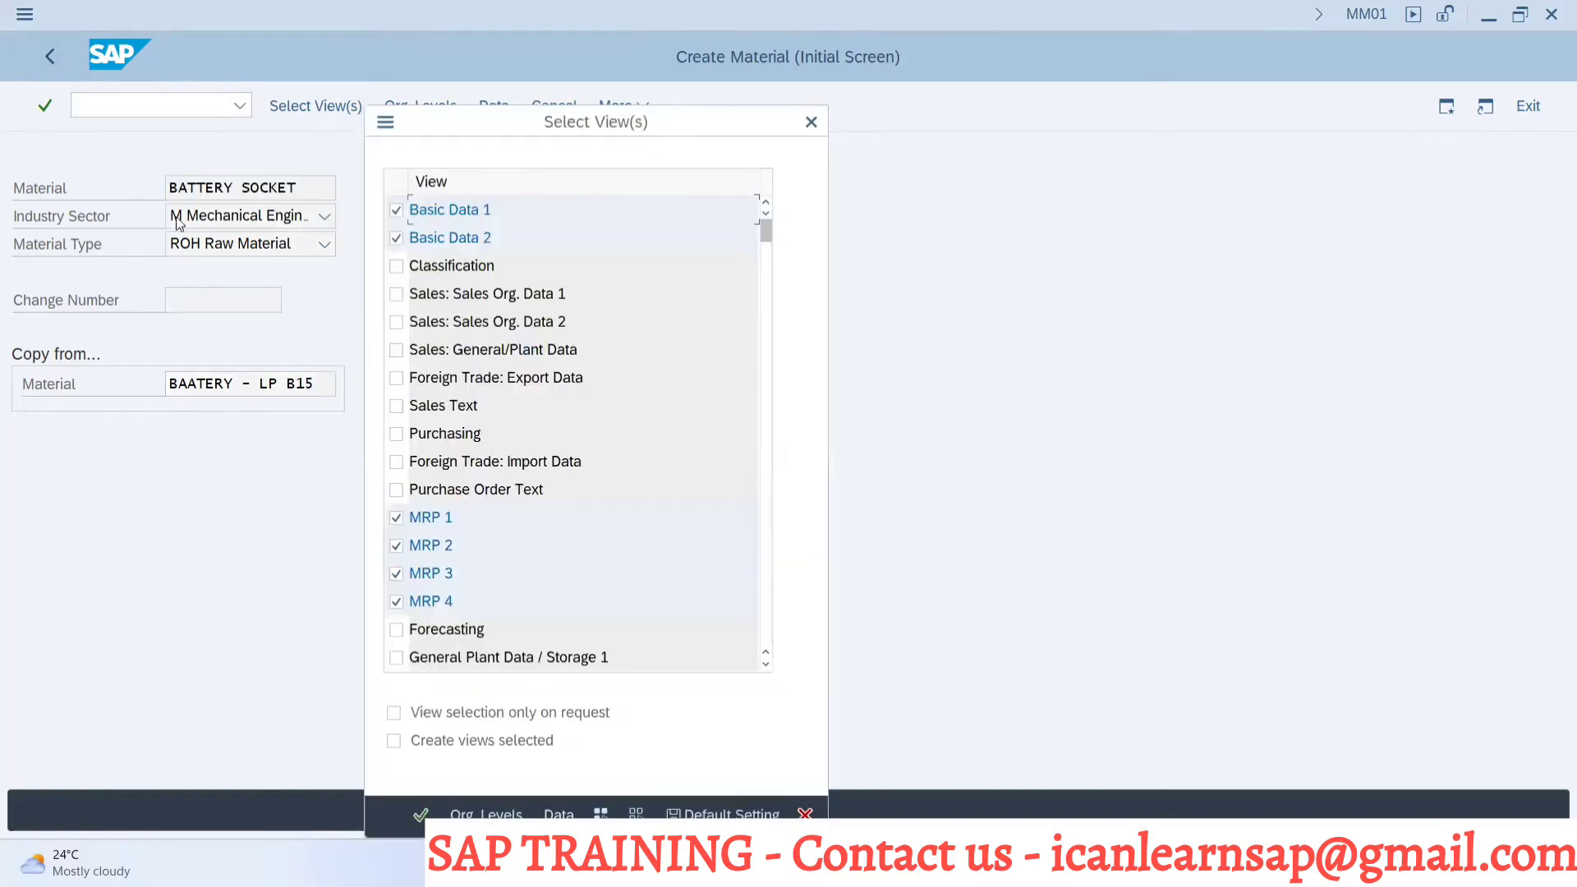
key(Return)
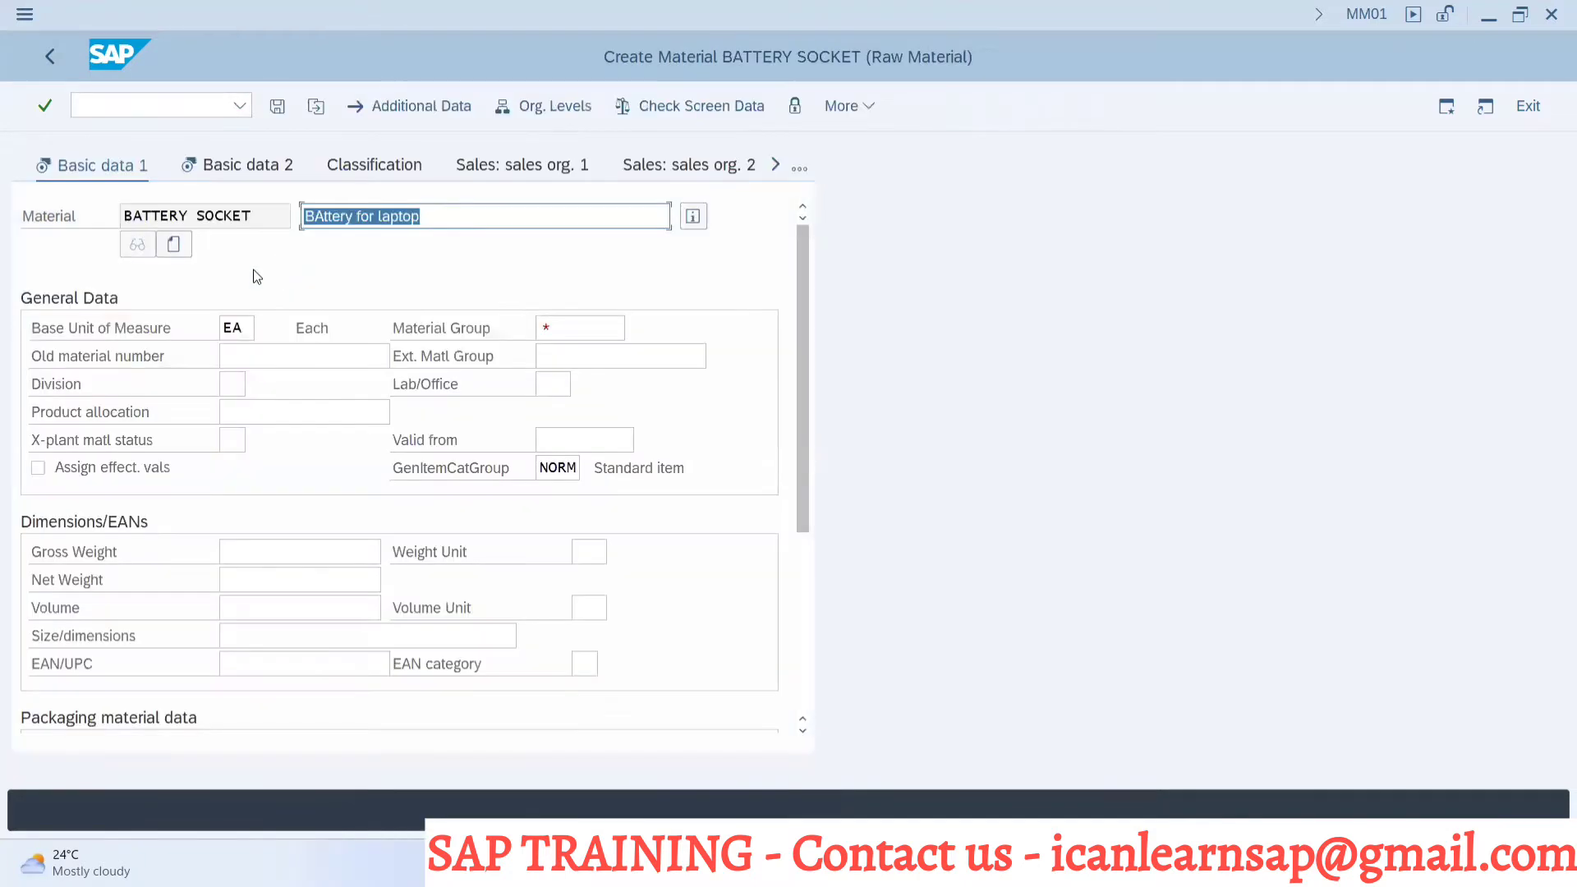
Replace the copied material description with Laptop battery socket
click(428, 217)
key(BackSpace)
key(BackSpace)
key(BackSpace)
key(BackSpace)
key(BackSpace)
key(BackSpace)
key(BackSpace)
key(BackSpace)
key(BackSpace)
key(BackSpace)
key(BackSpace)
key(BackSpace)
key(BackSpace)
key(BackSpace)
key(BackSpace)
key(BackSpace)
key(BackSpace)
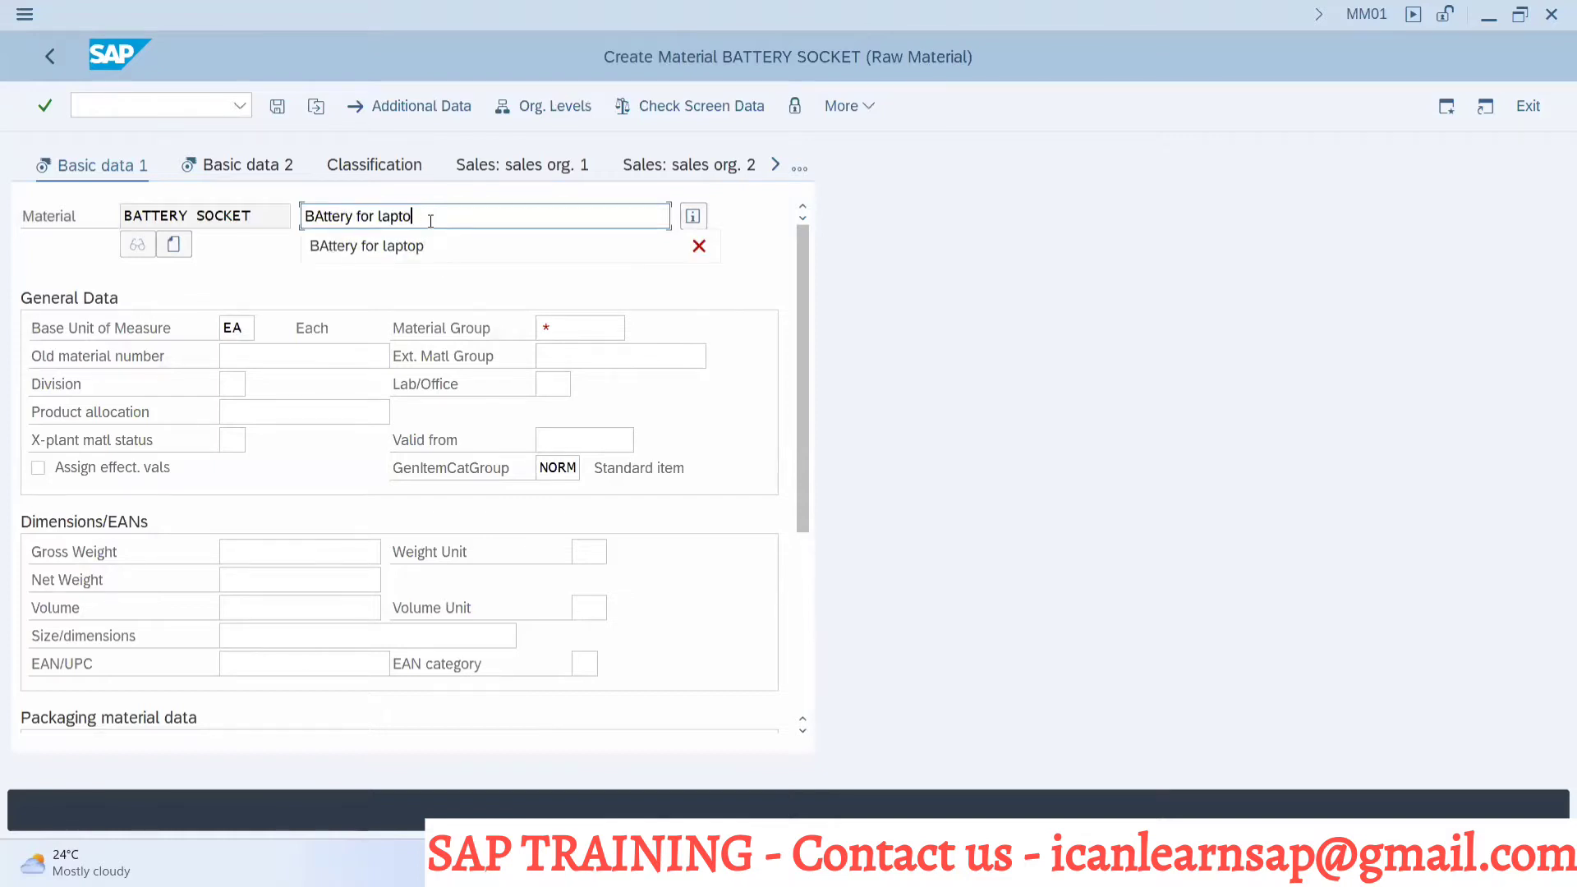
key(BackSpace)
text(Laptop )
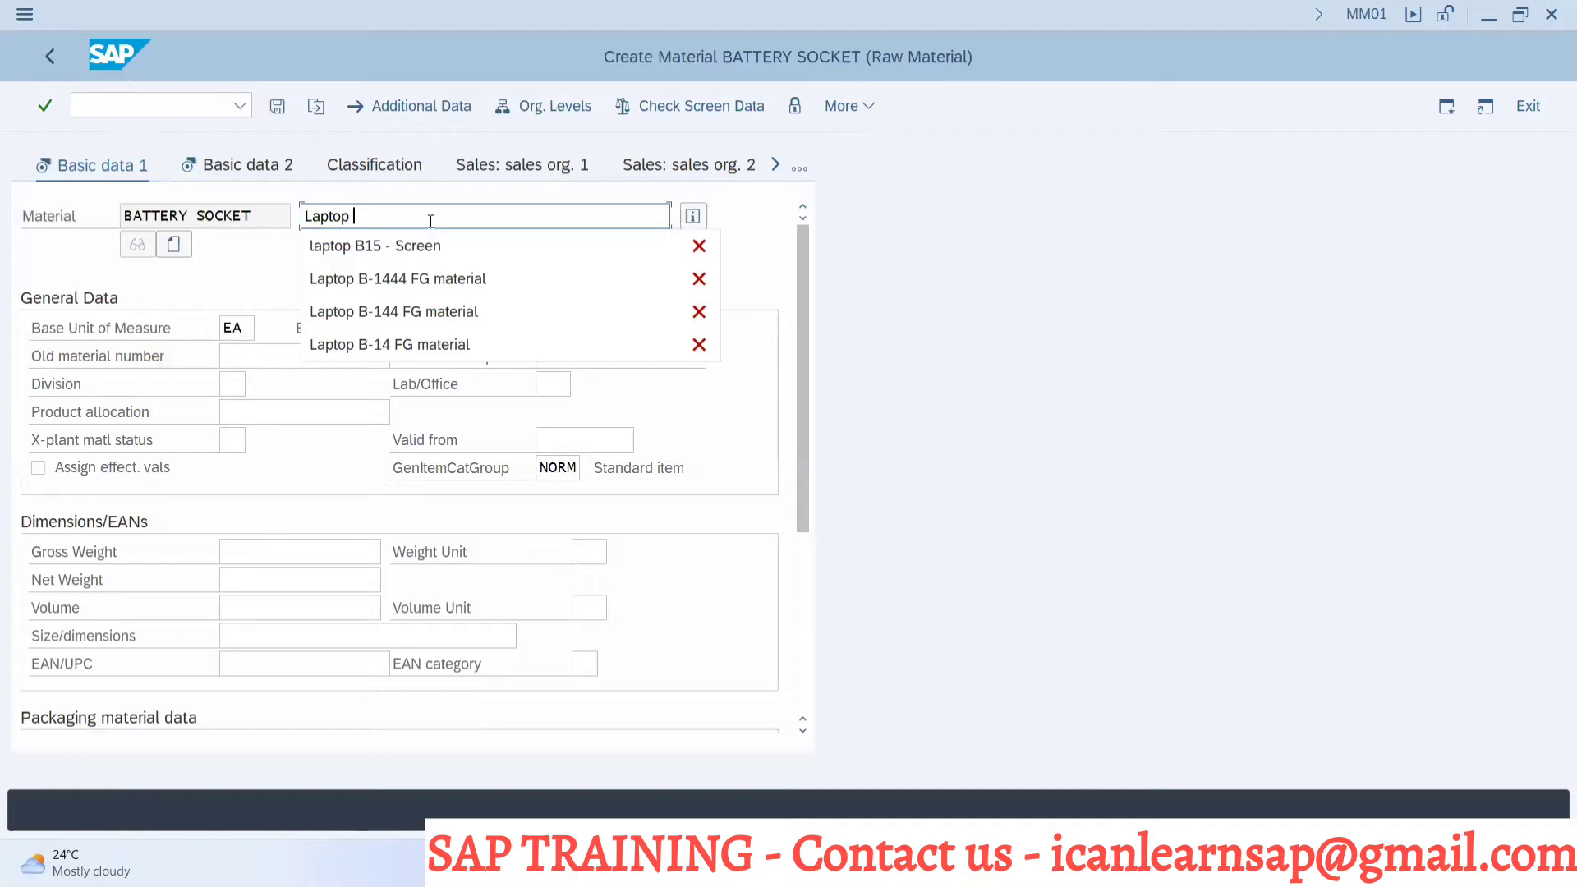
text(battery )
text(soc)
key(BackSpace)
text(ock)
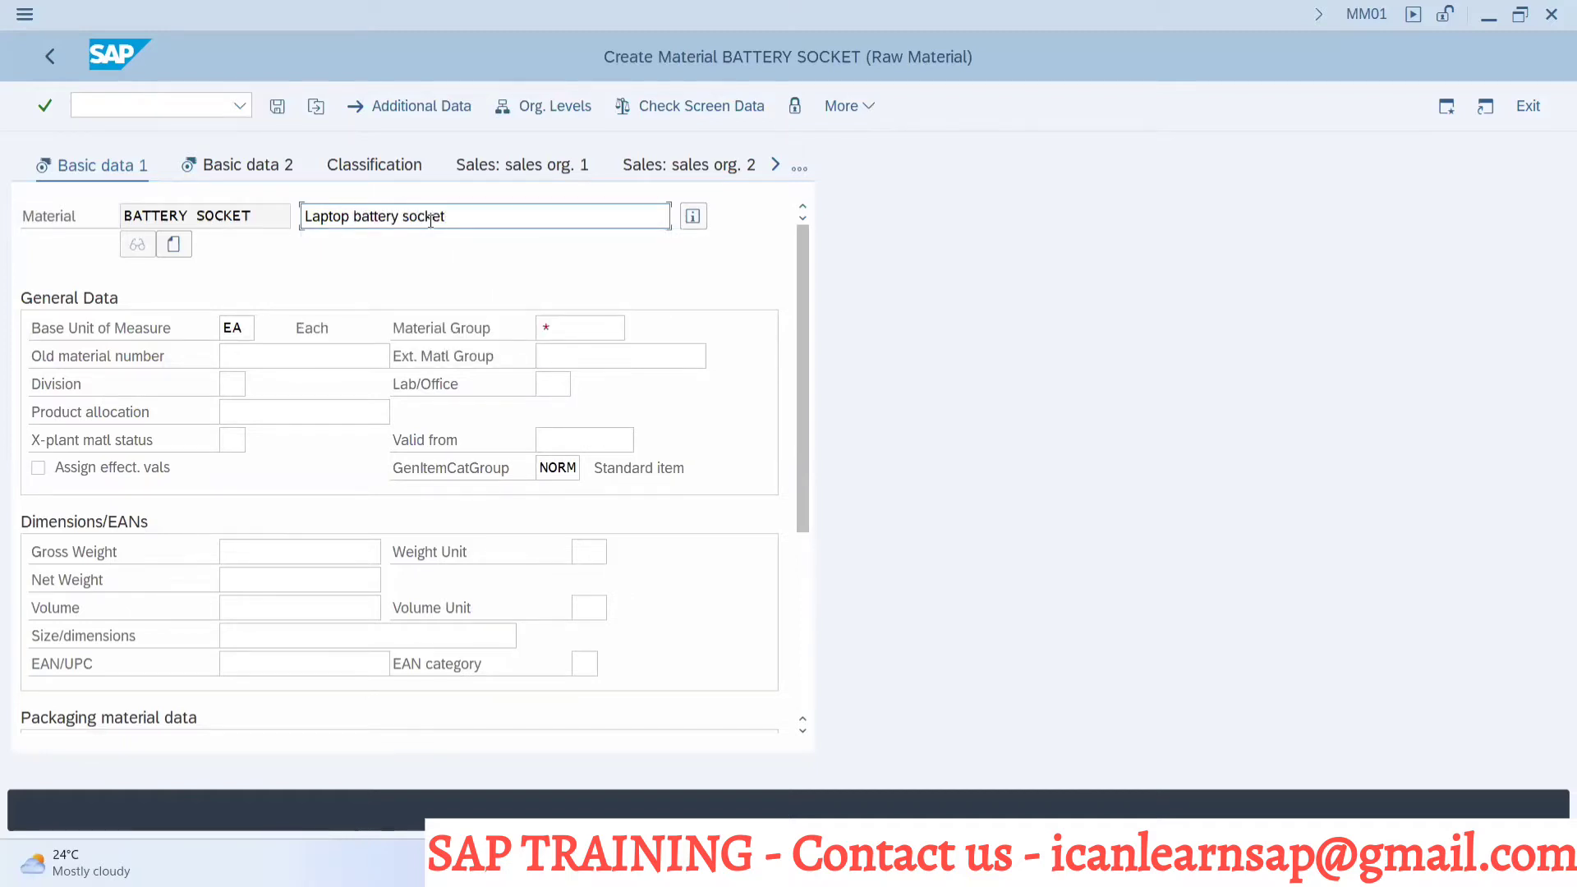
Set the material group to COM LAP and confirm the first basic data view
click(588, 328)
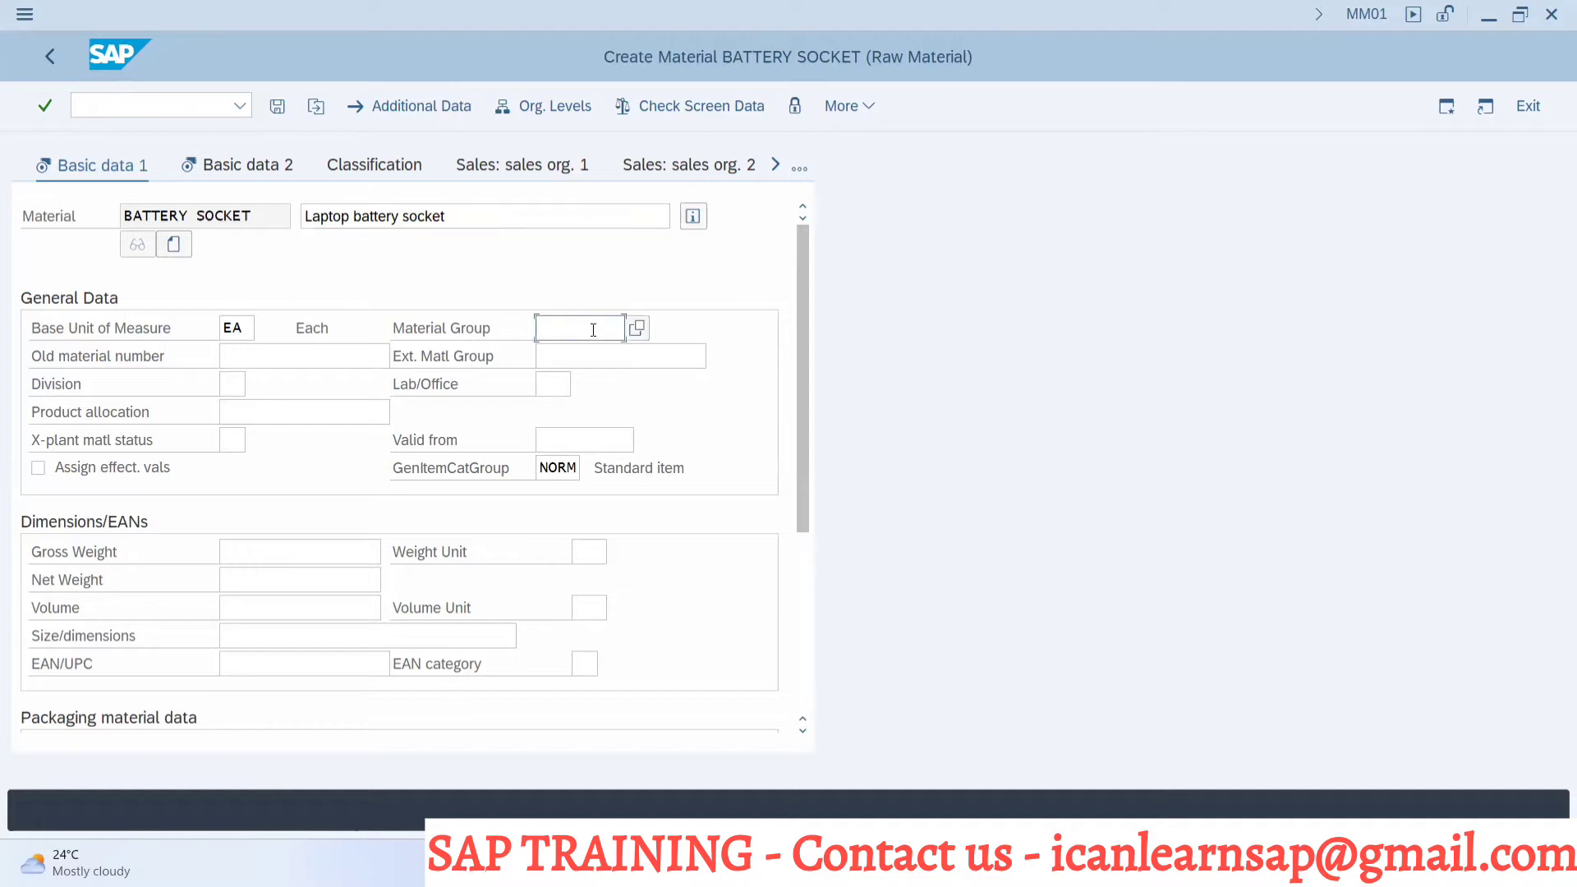
click(579, 359)
key(Return)
Go to the MRP 1 view and set the purchasing group to 001
click(800, 169)
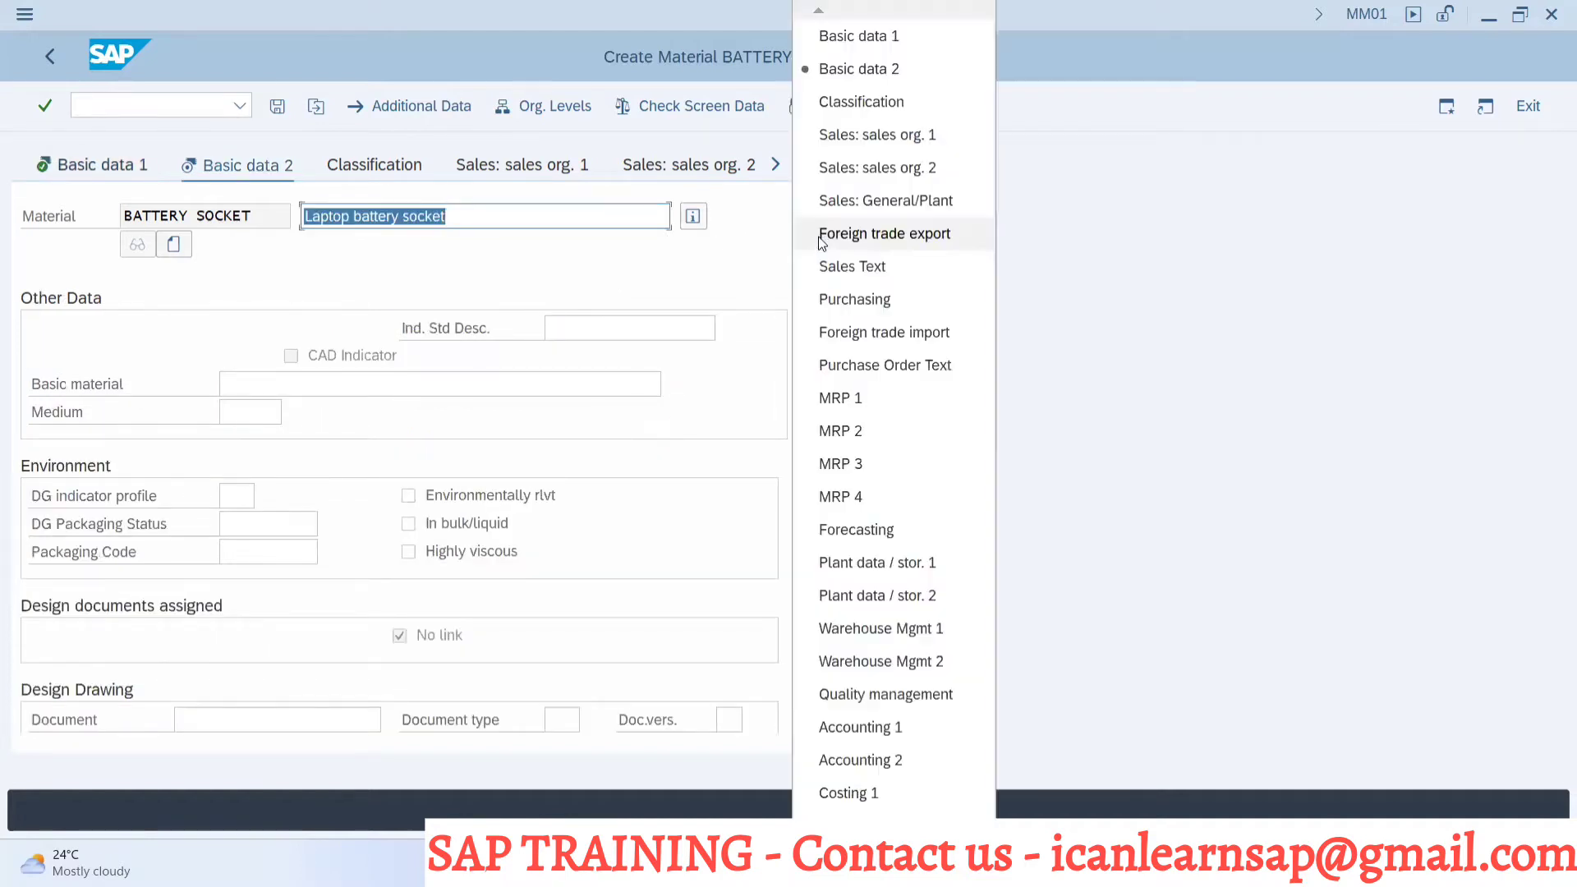
click(840, 403)
click(246, 374)
text(001)
key(Return)
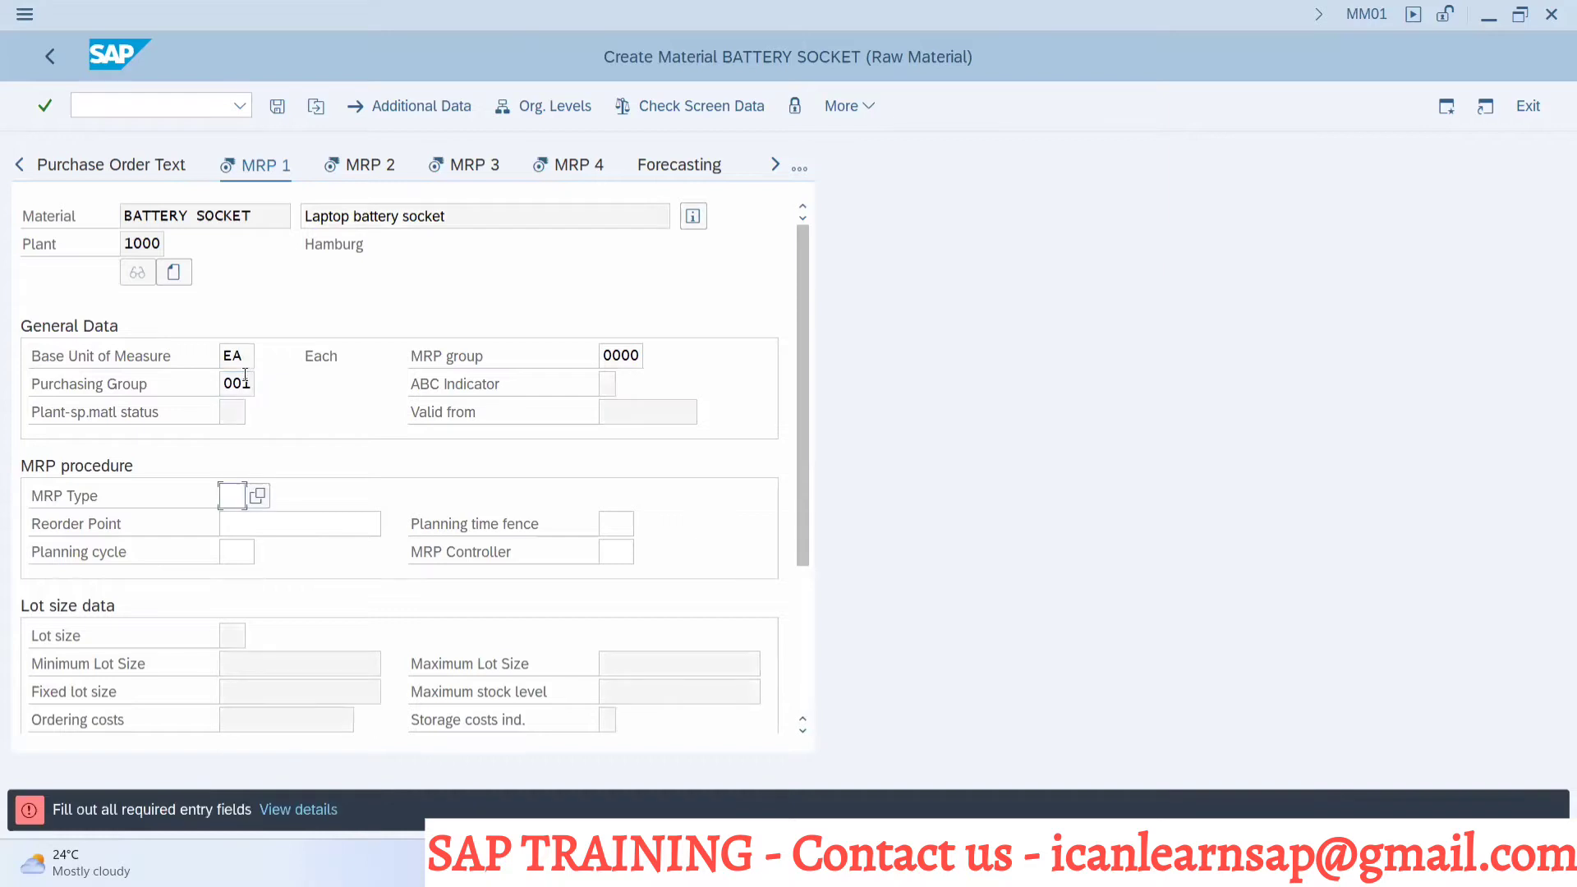
Complete the MRP 1 data with MRP type PD, MRP controller 000 and lot size EX
text(PD)
key(Return)
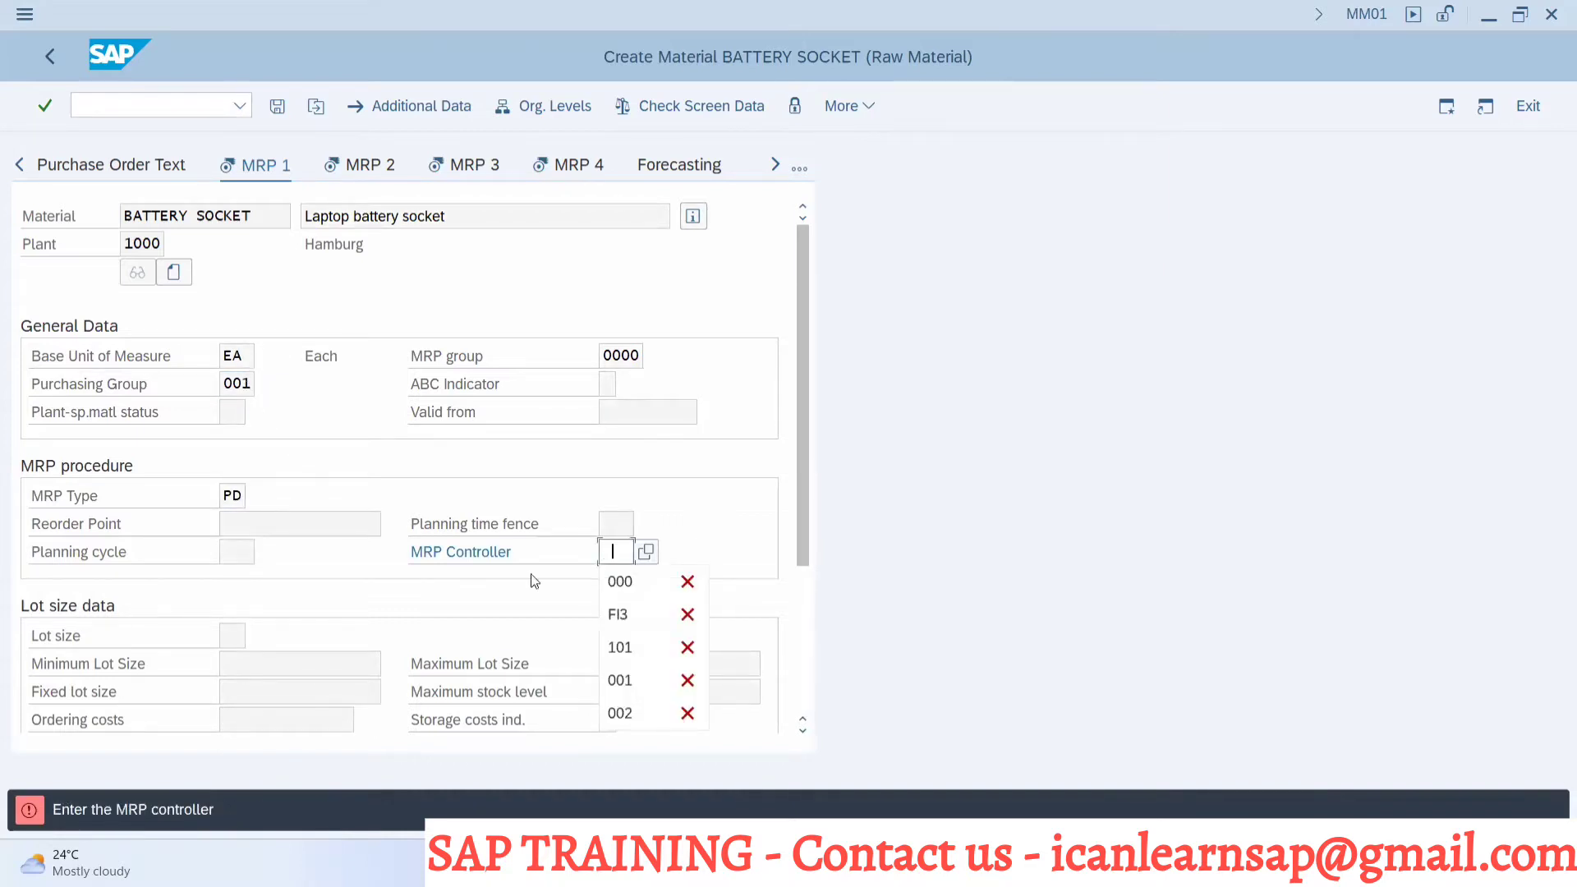
click(636, 585)
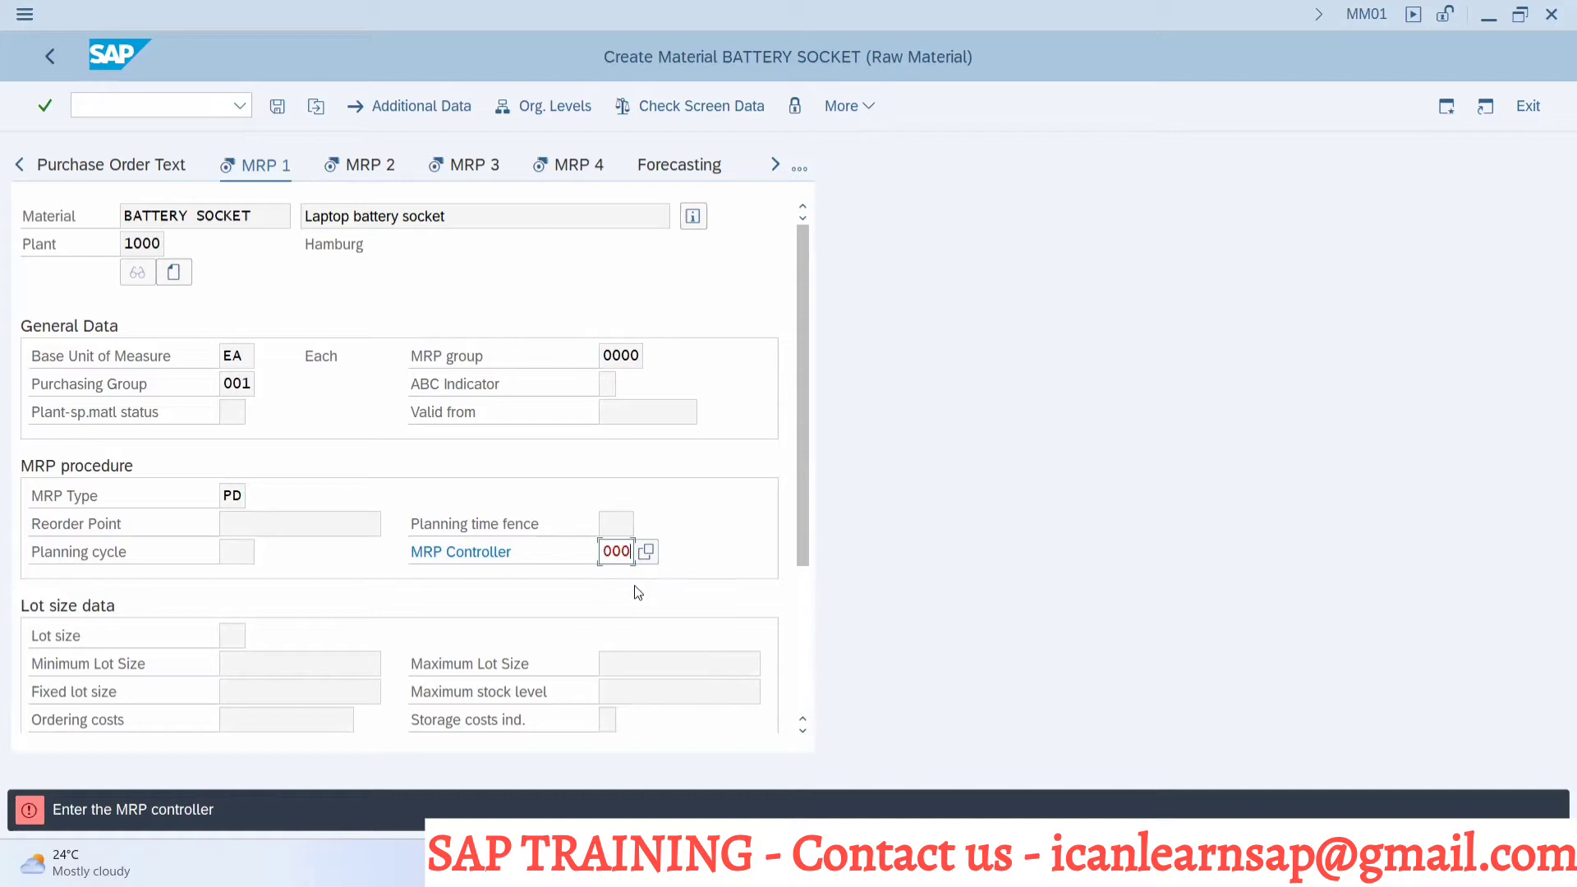
key(Return)
text(ex)
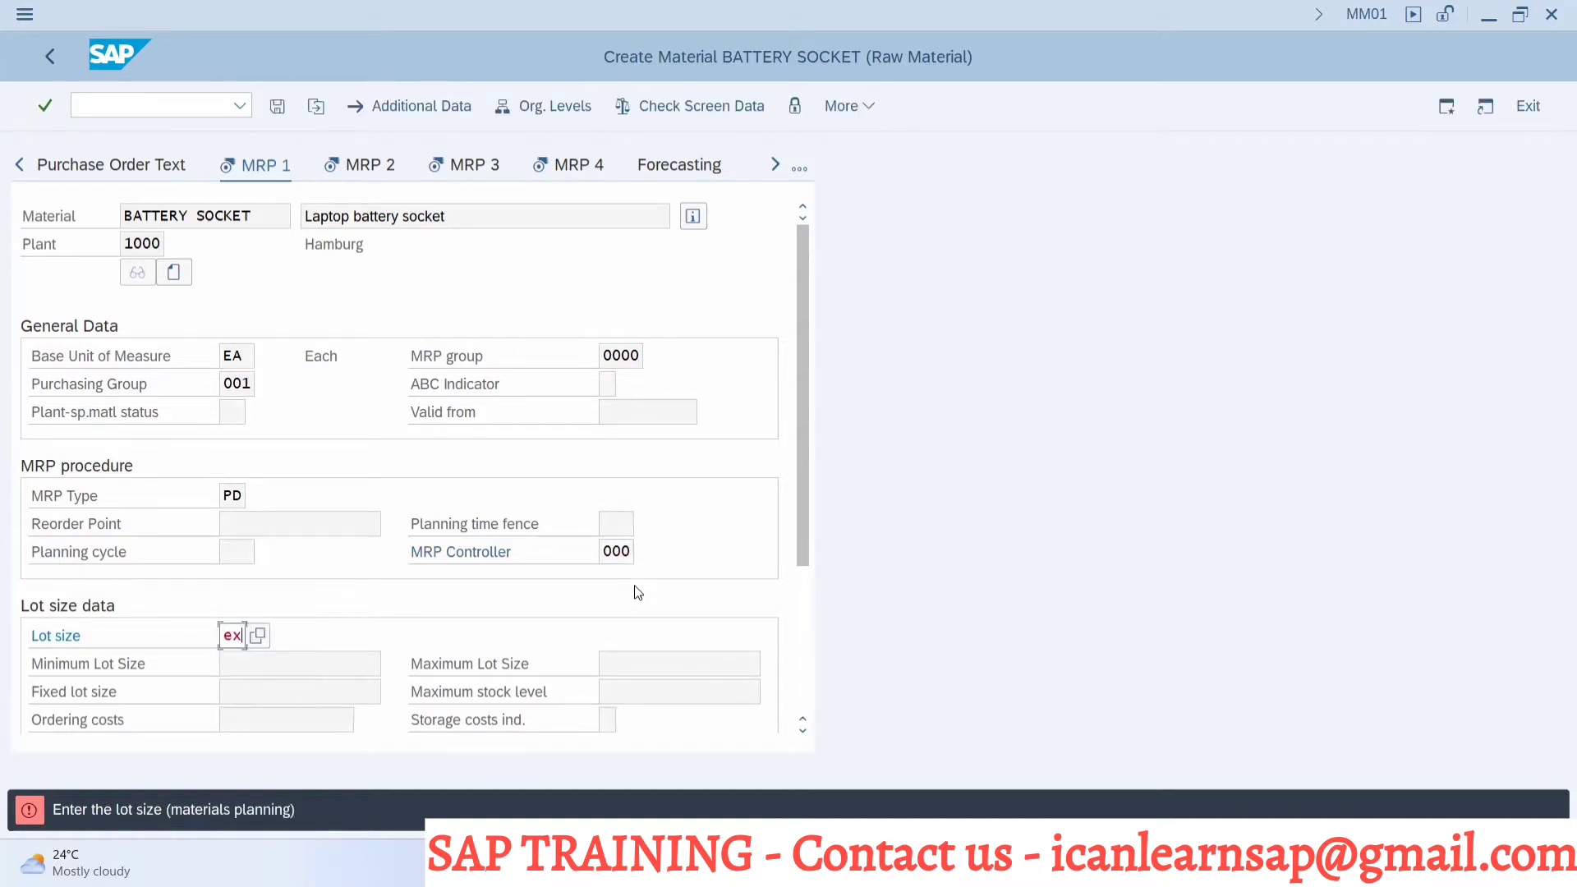
key(Return)
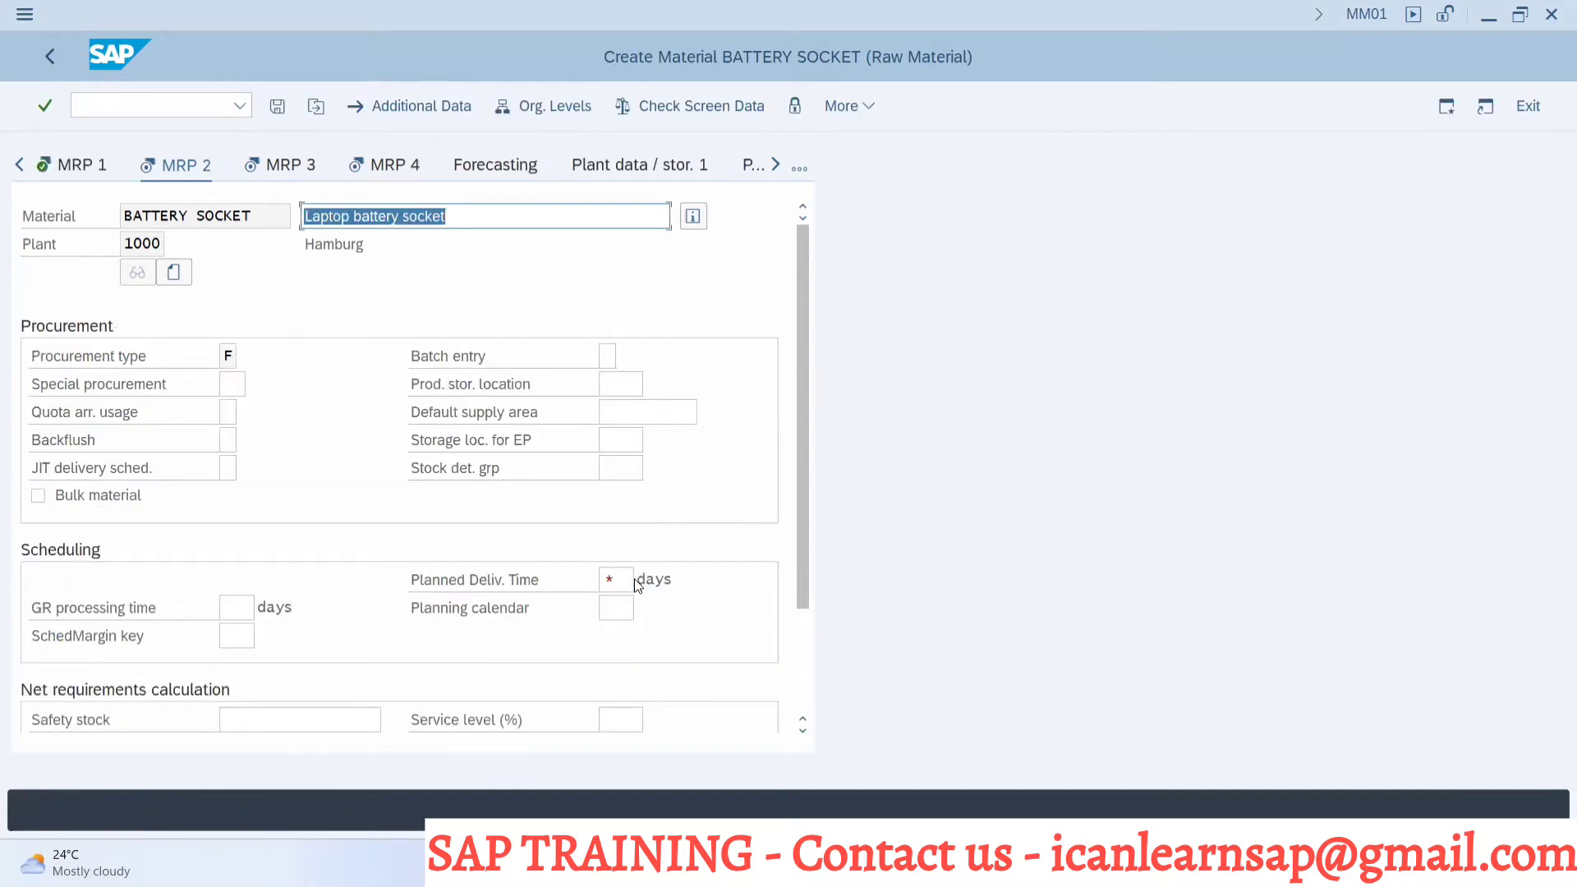
Set the planned delivery time to 1 day and the scheduling margin key to 000 in MRP 2
click(618, 579)
text(1)
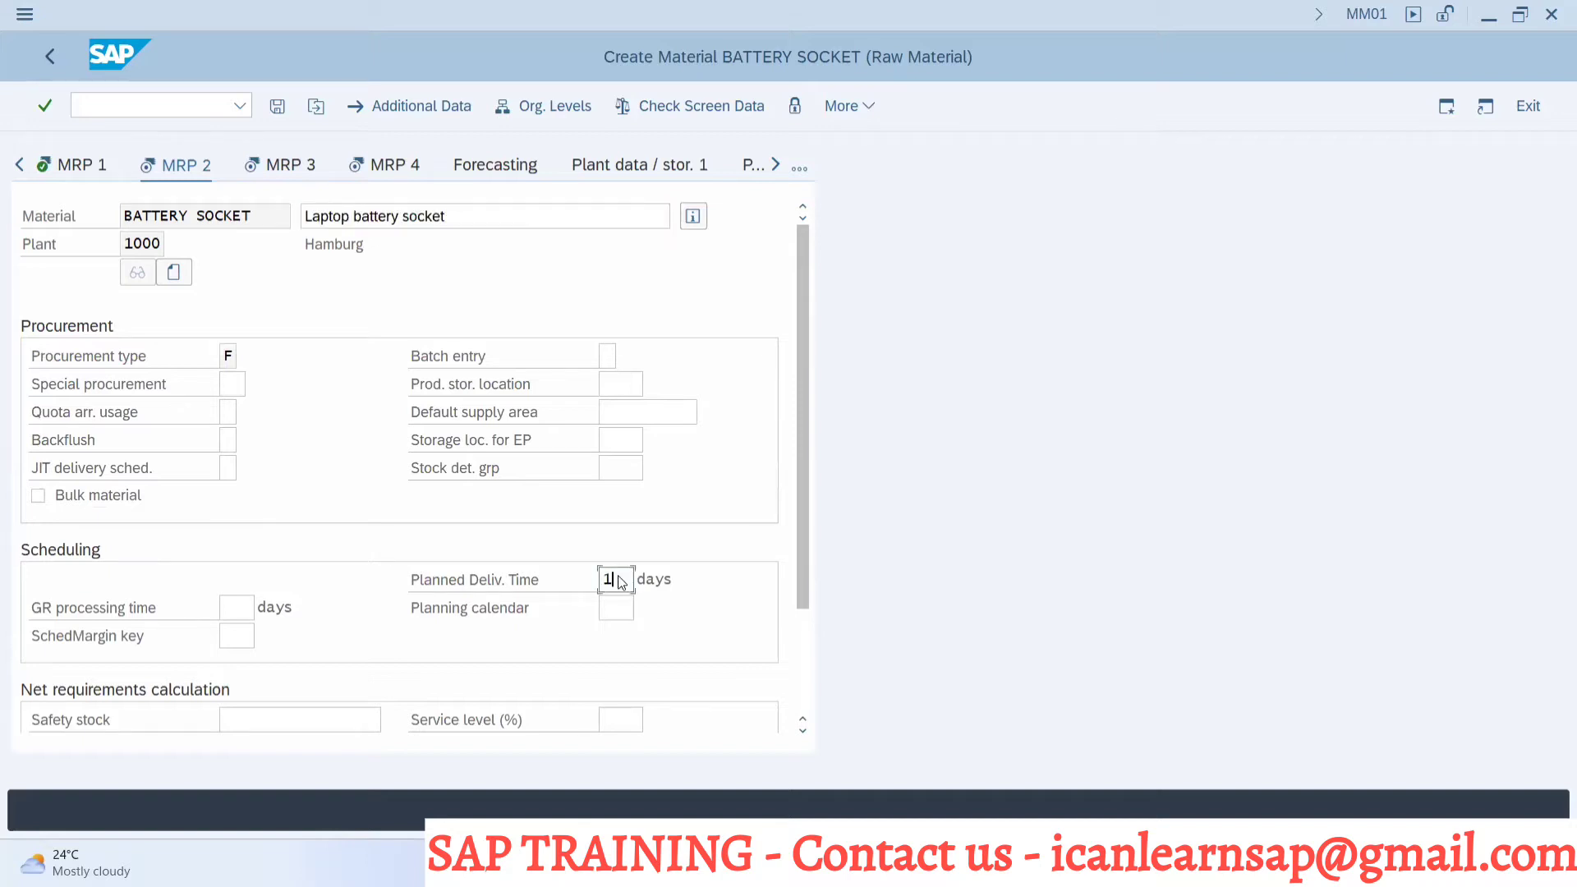
key(Return)
text(000)
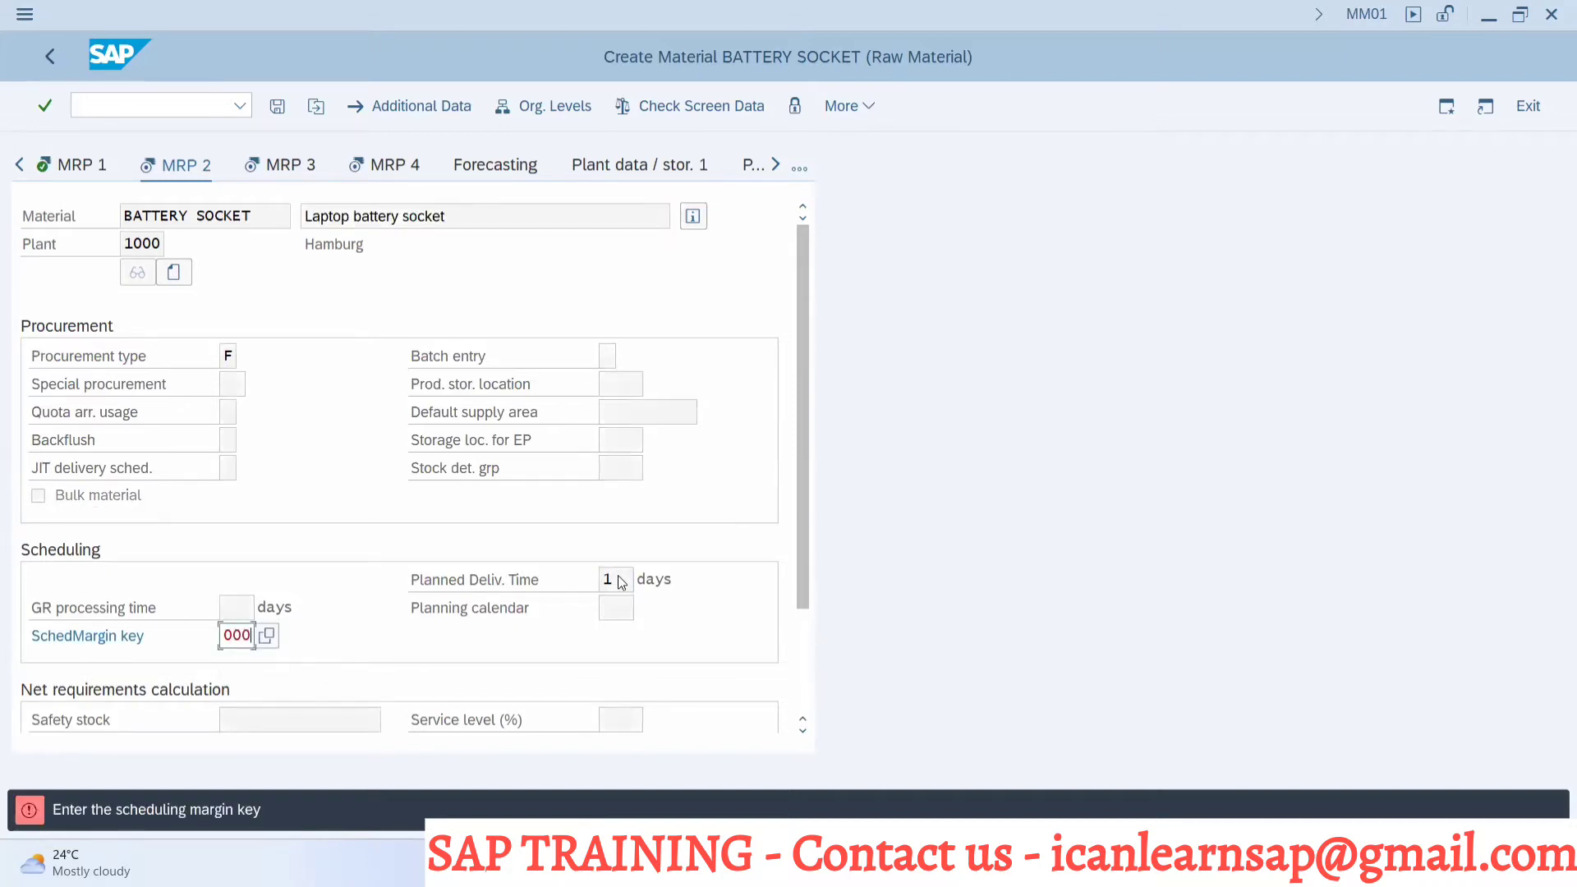
key(Return)
Accept the remaining MRP views unchanged and assign valuation class 3000, Raw materials 1, in Accounting 1
key(Return)
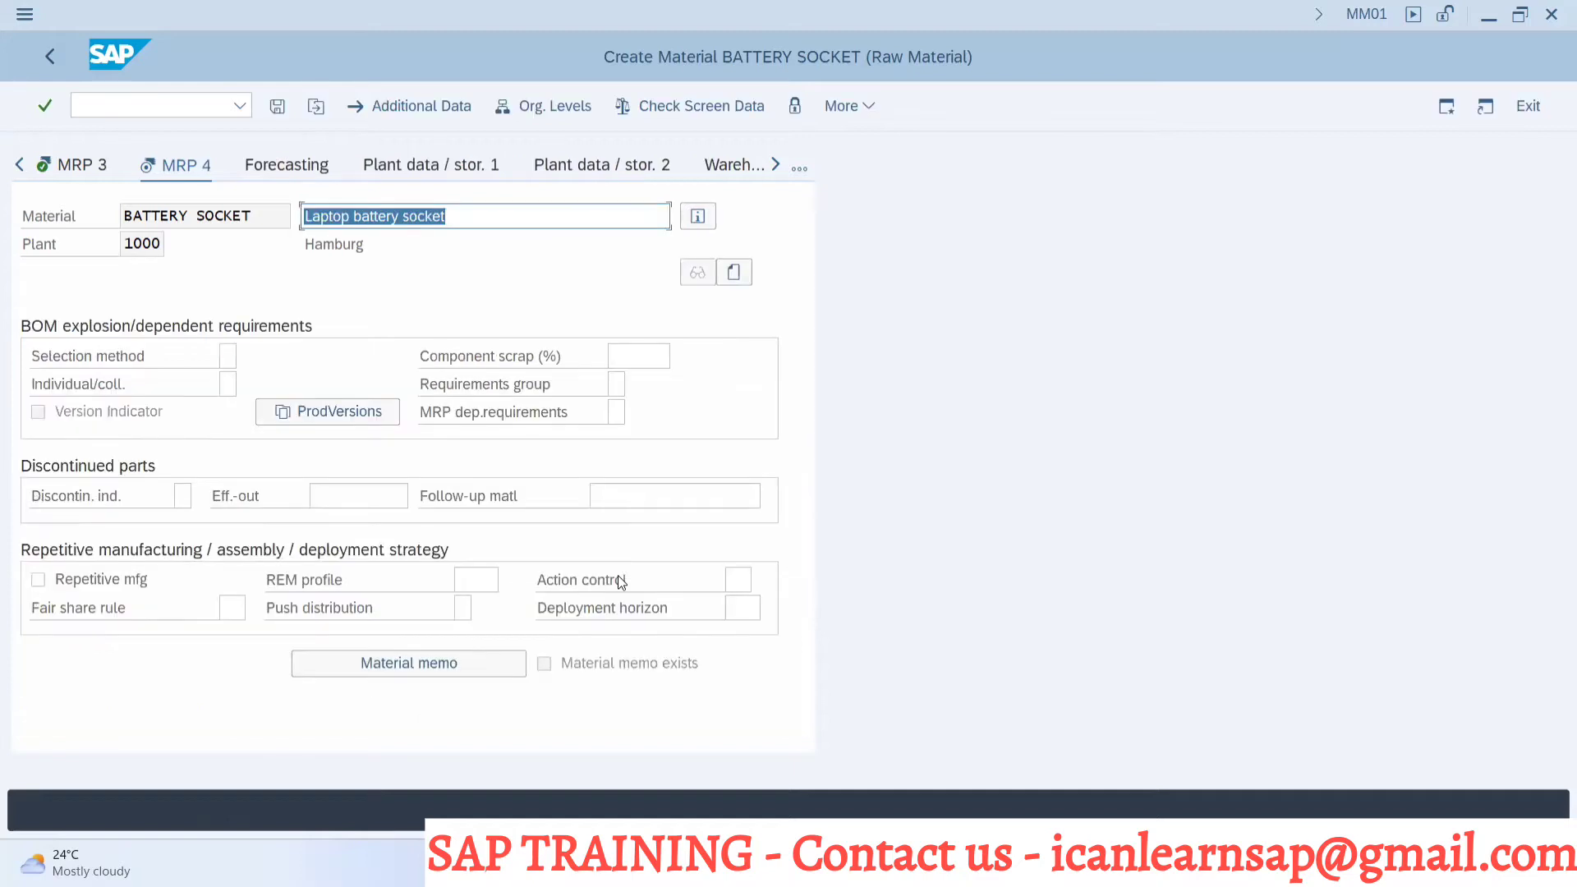
key(Return)
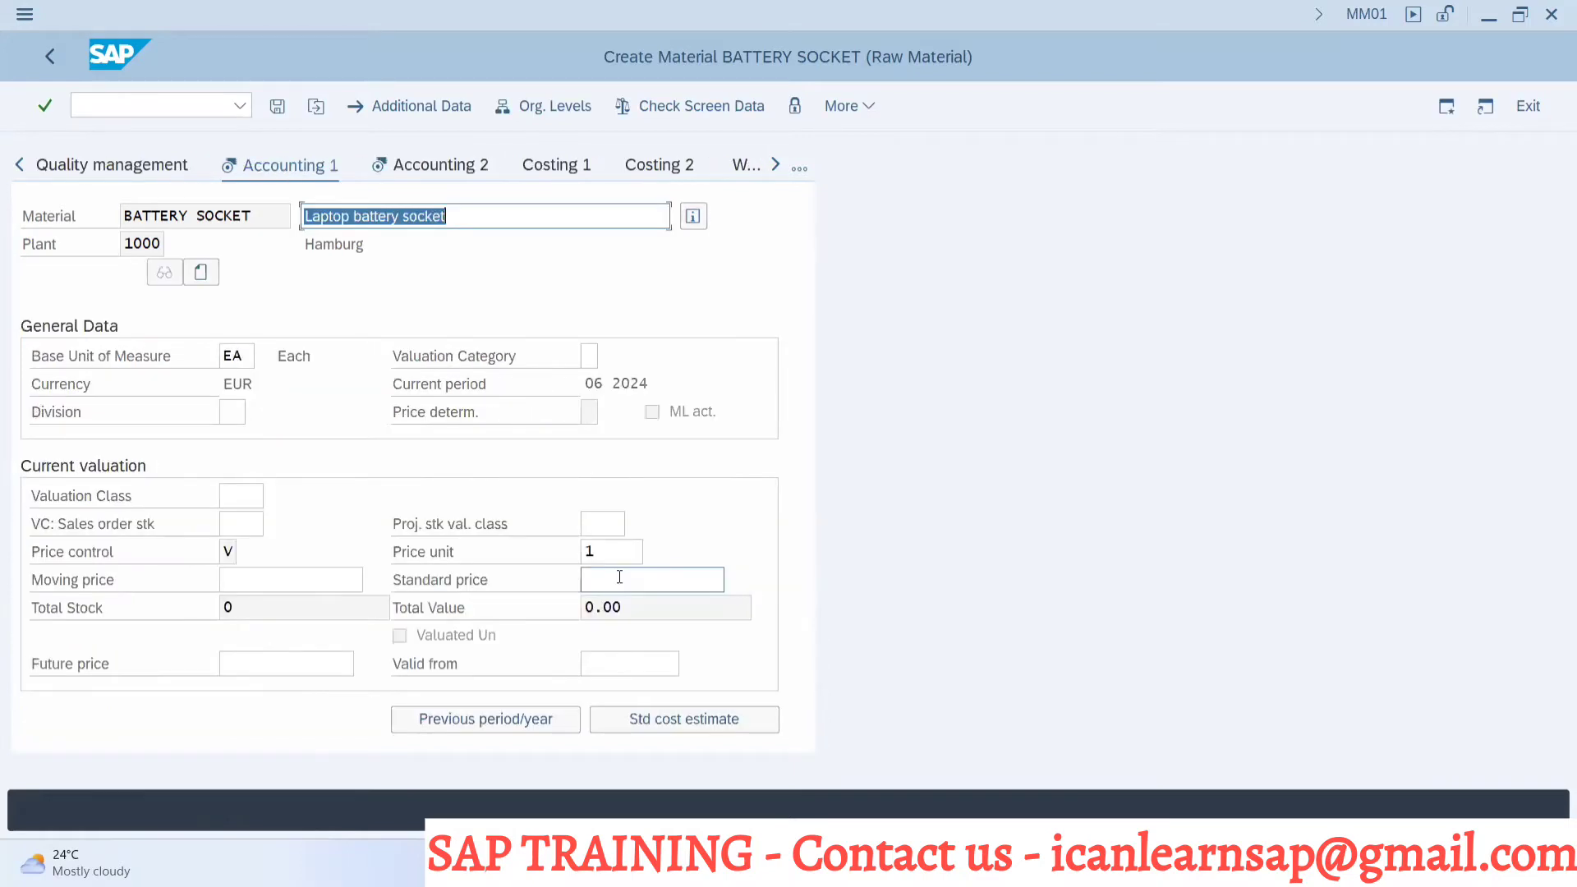
click(243, 495)
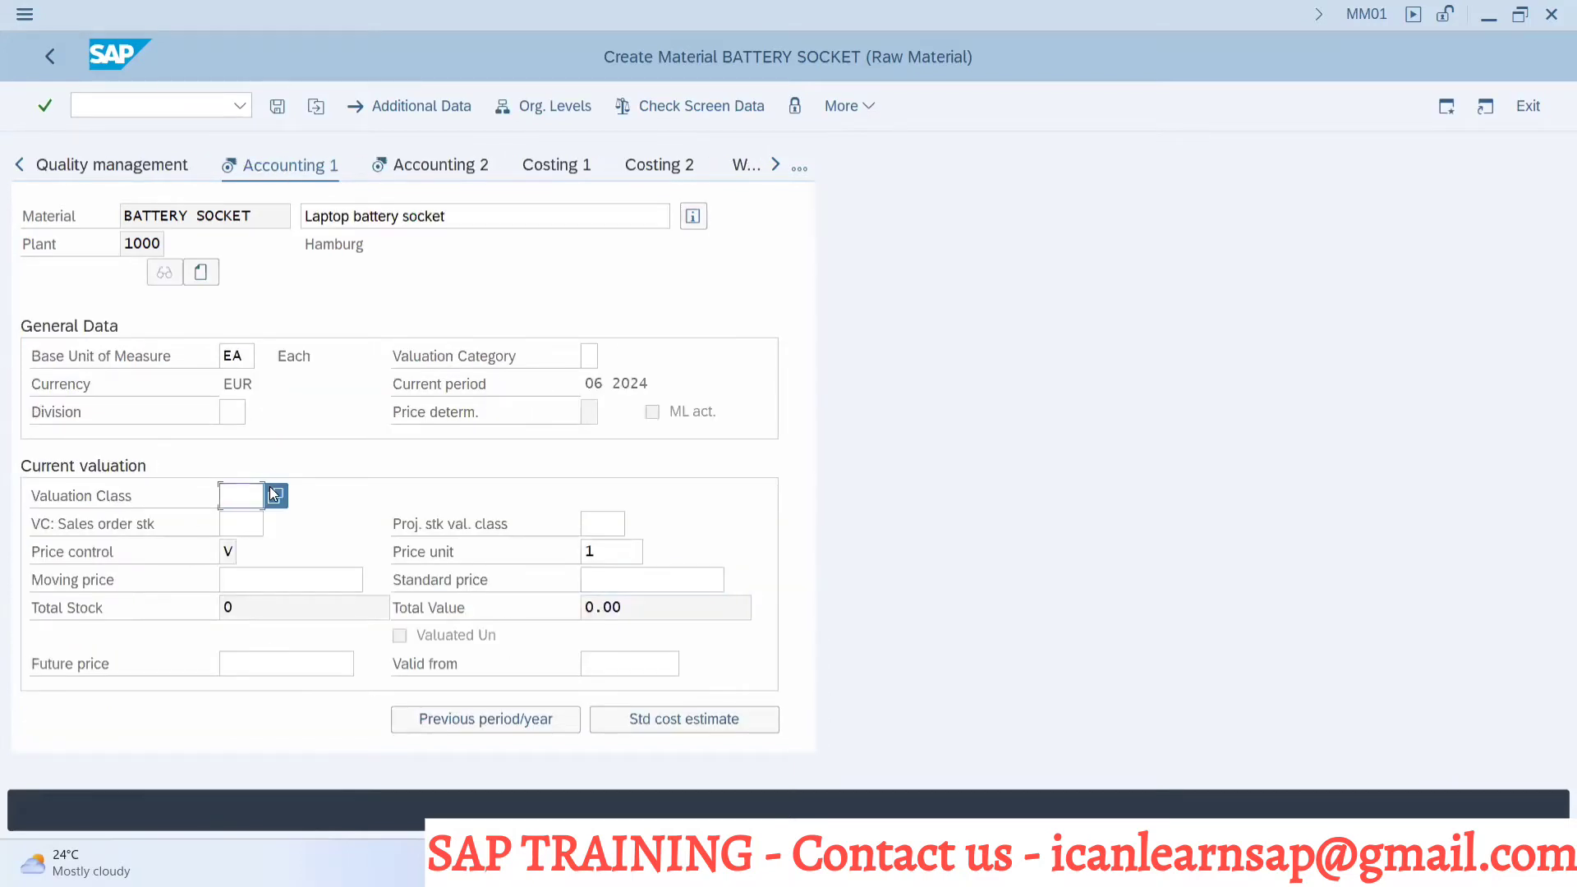
click(275, 496)
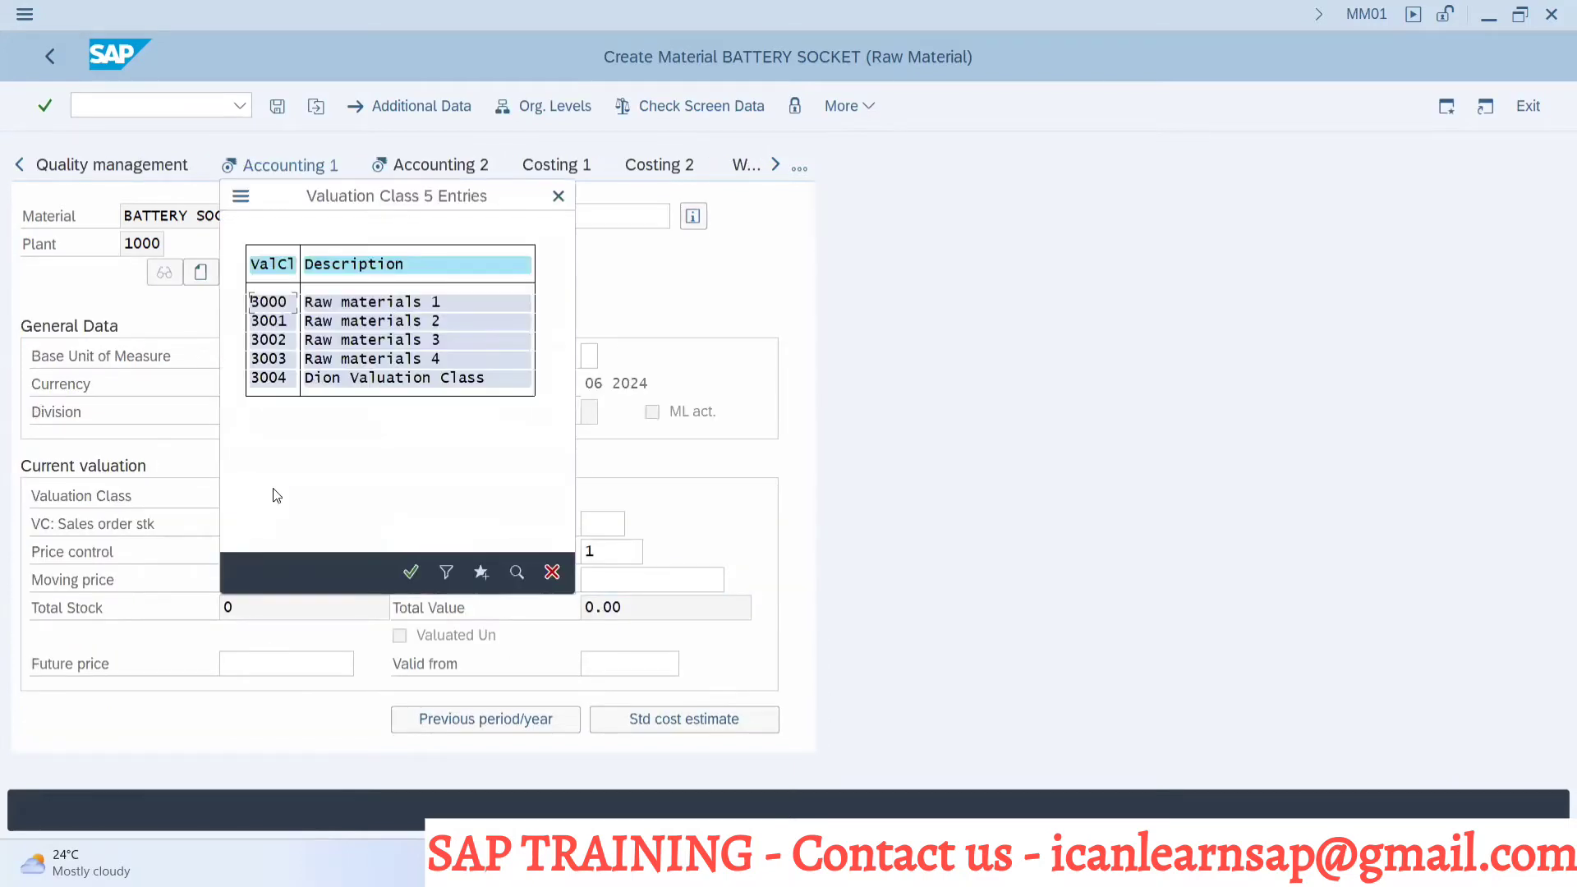
double_click(267, 304)
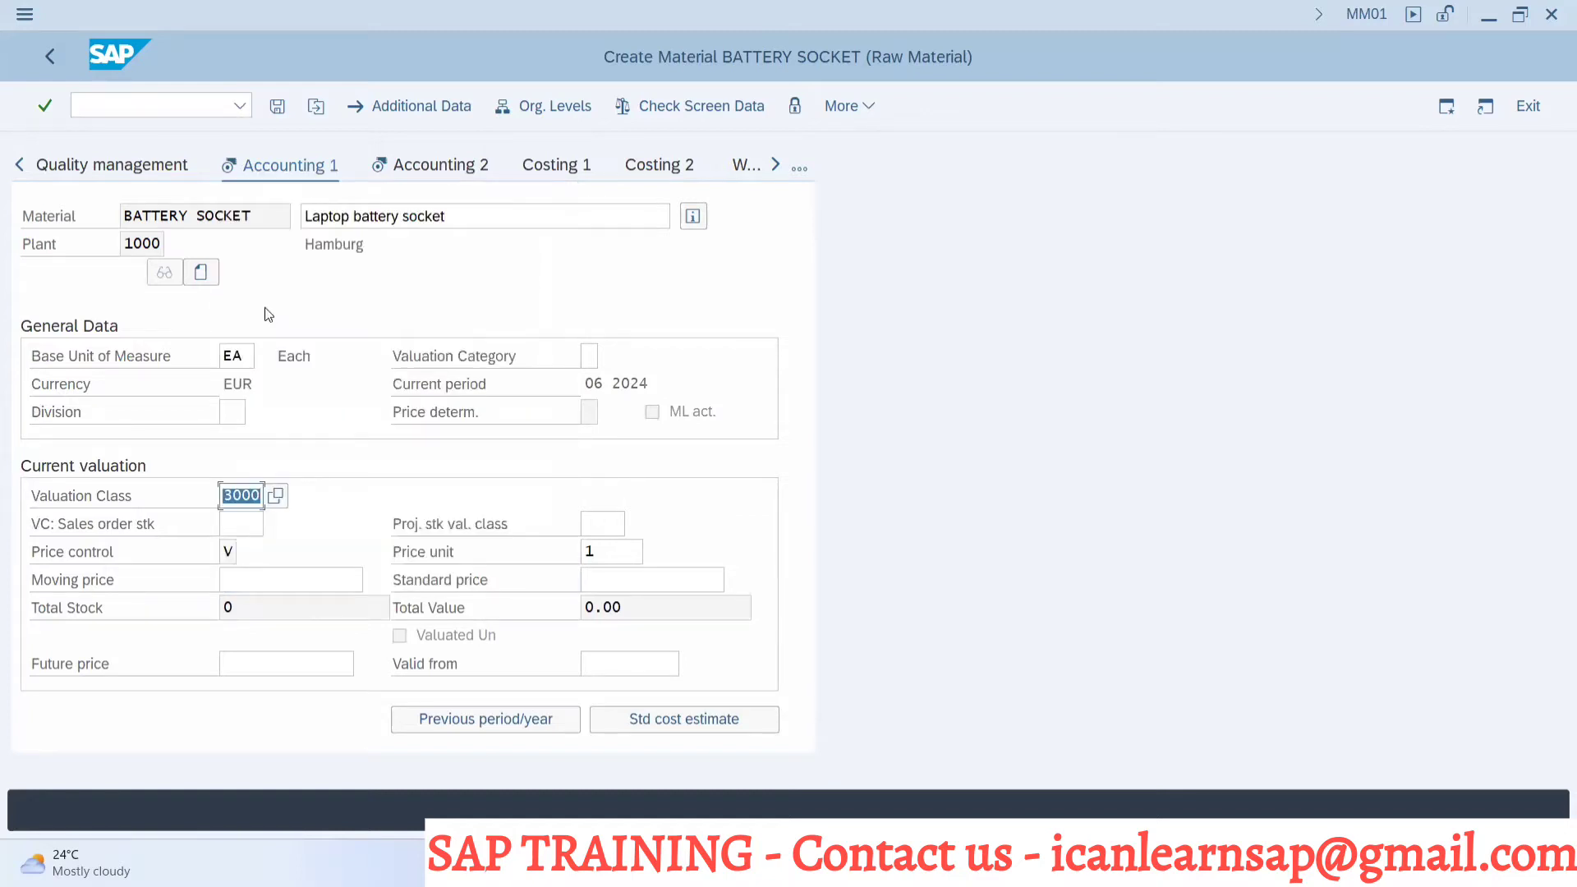
click(268, 312)
key(Return)
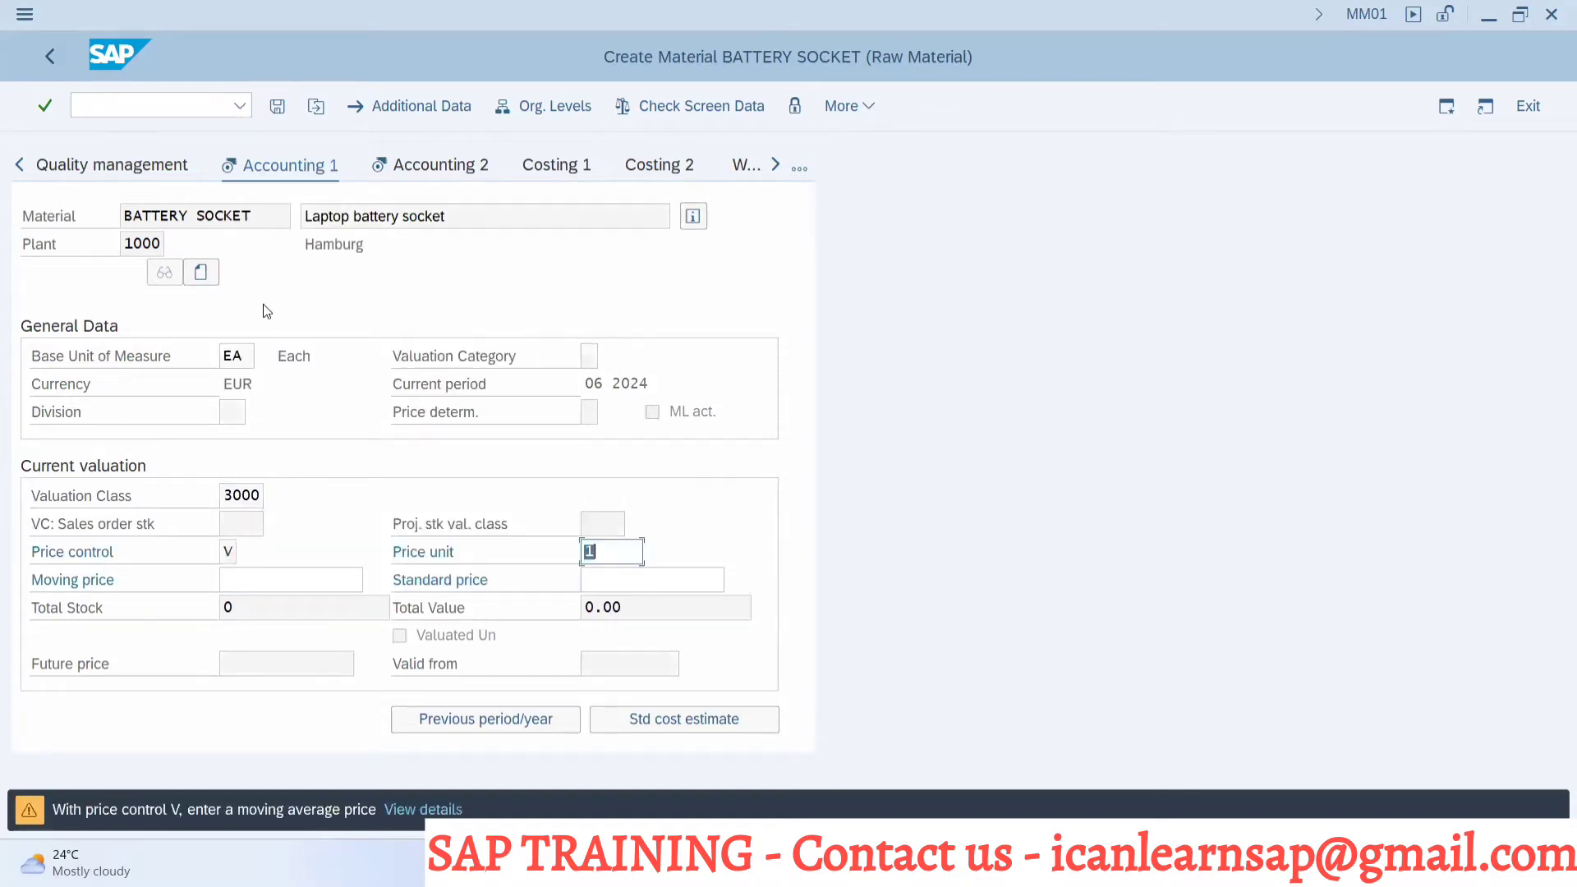
Set the standard price to 10, accept the accounting views and save the new material
click(611, 581)
text(100)
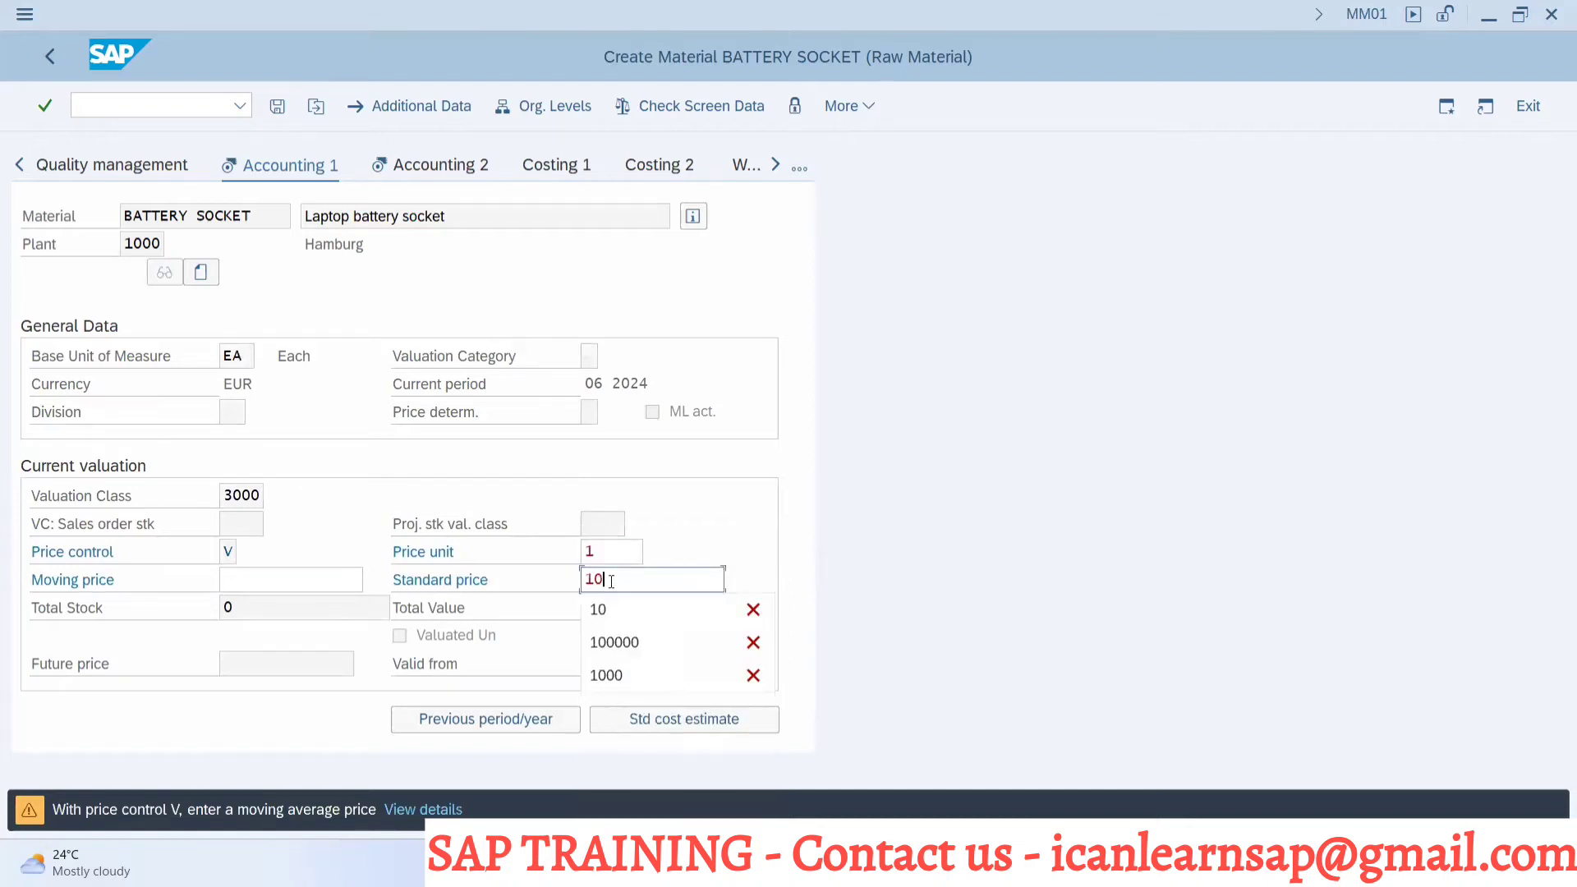
key(Return)
key(Return)
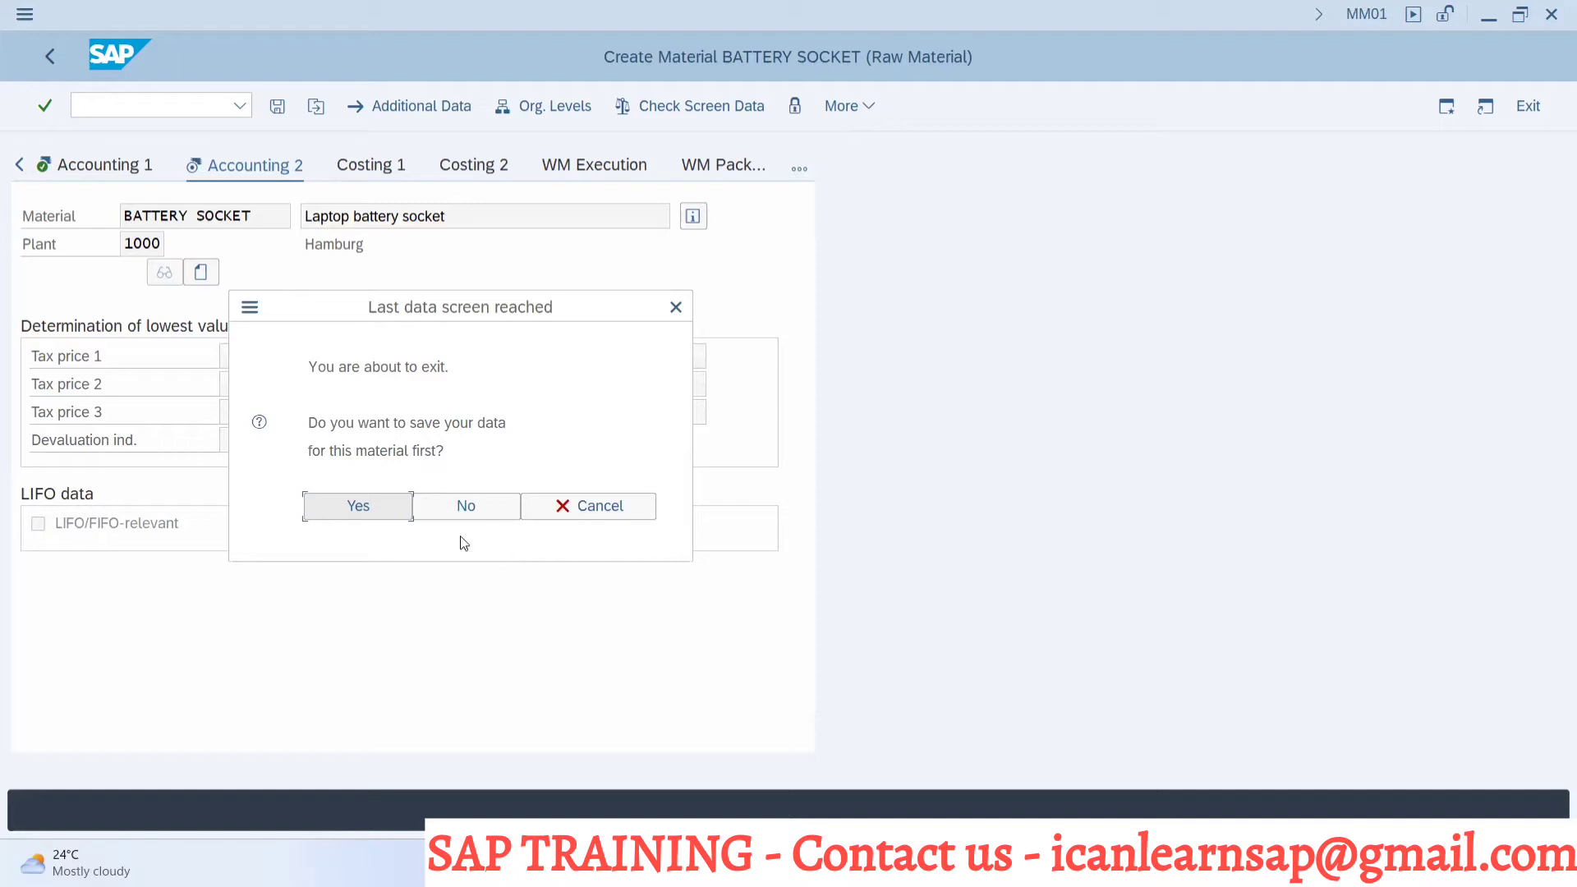
click(393, 509)
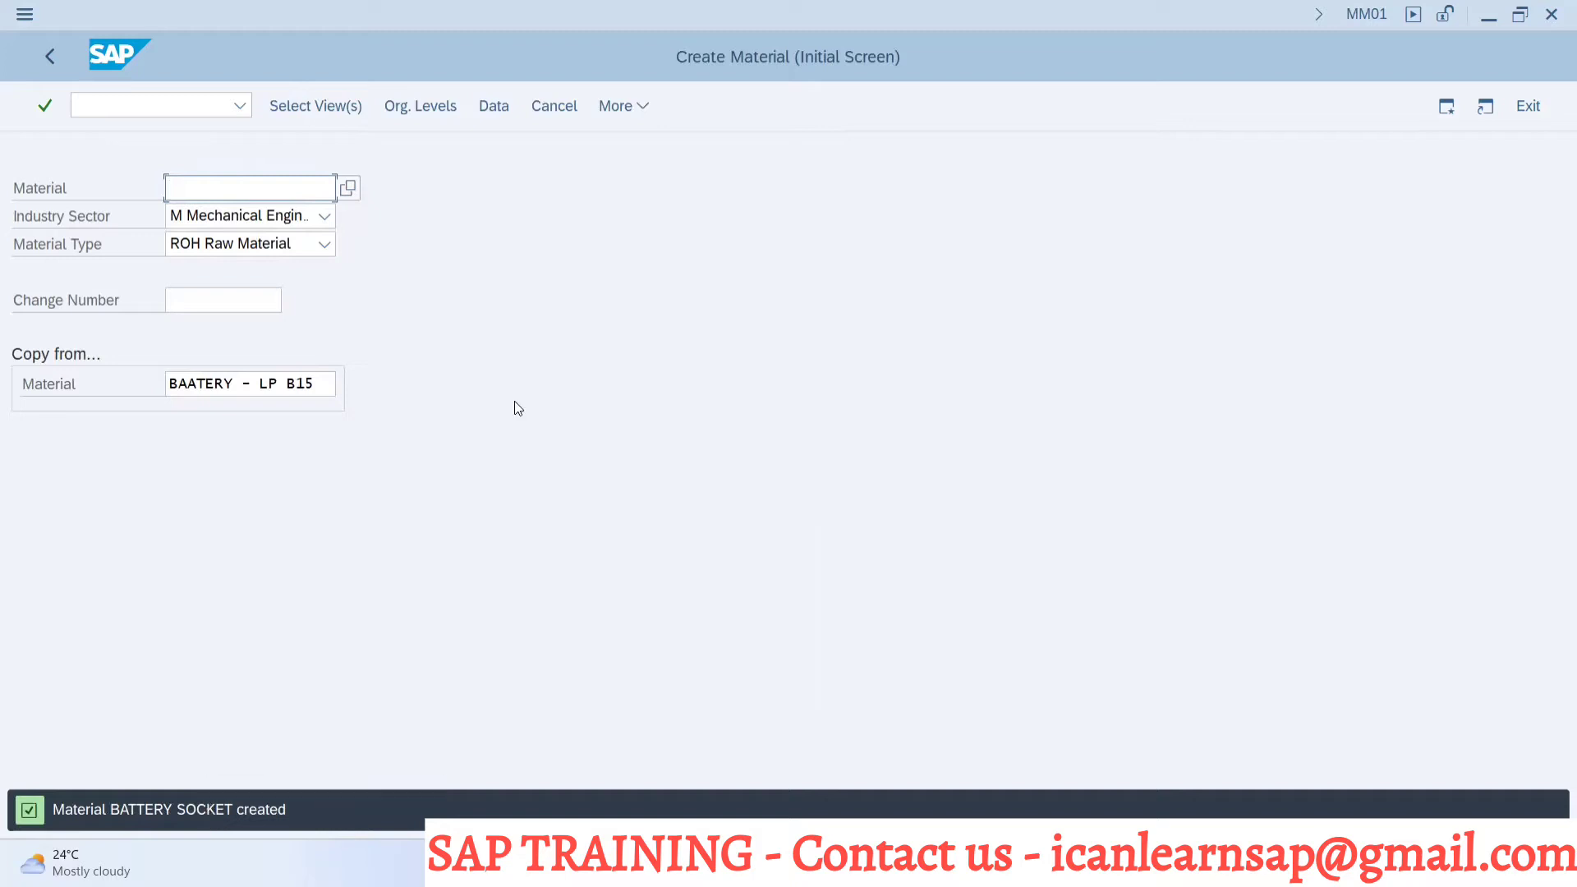
click(618, 110)
mouse_move(736, 146)
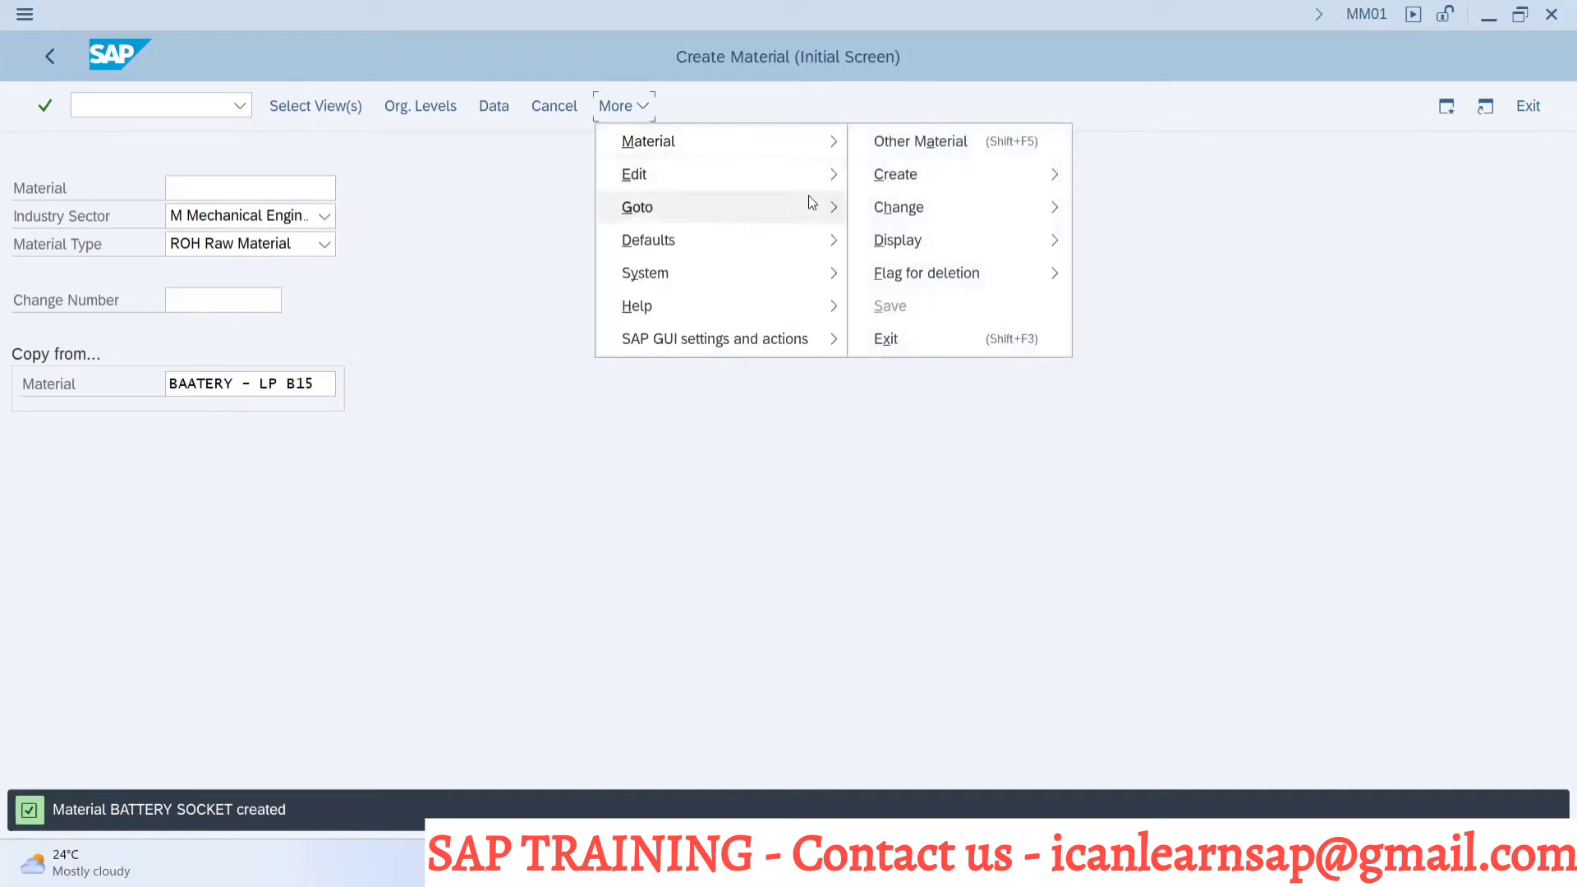
click(927, 235)
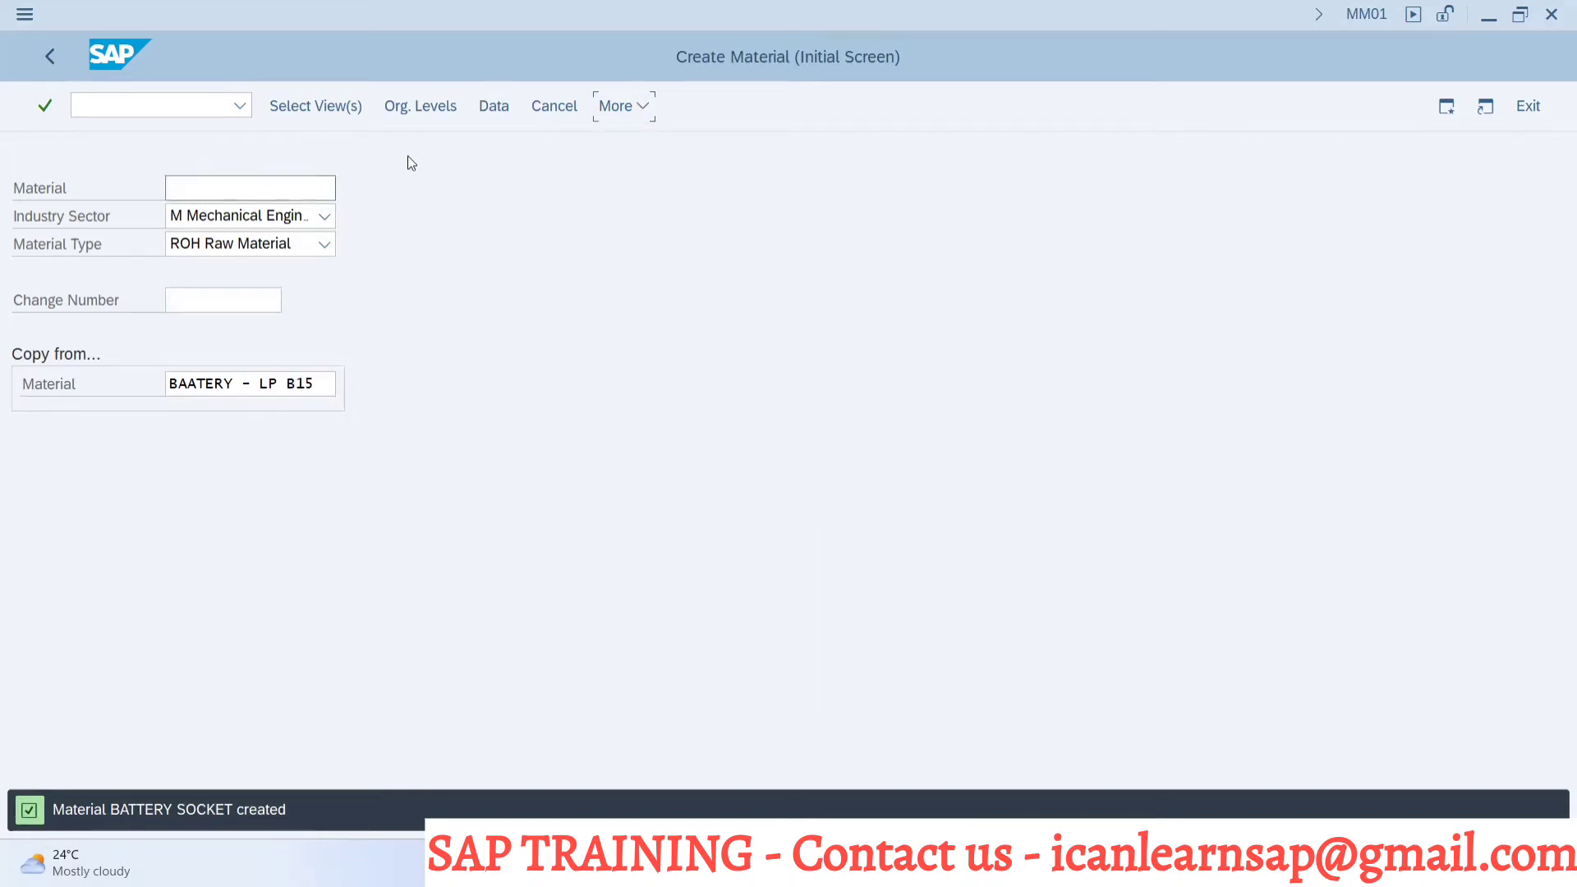
Display the newly created BATTERY SOCKET material with its preselected views
click(616, 107)
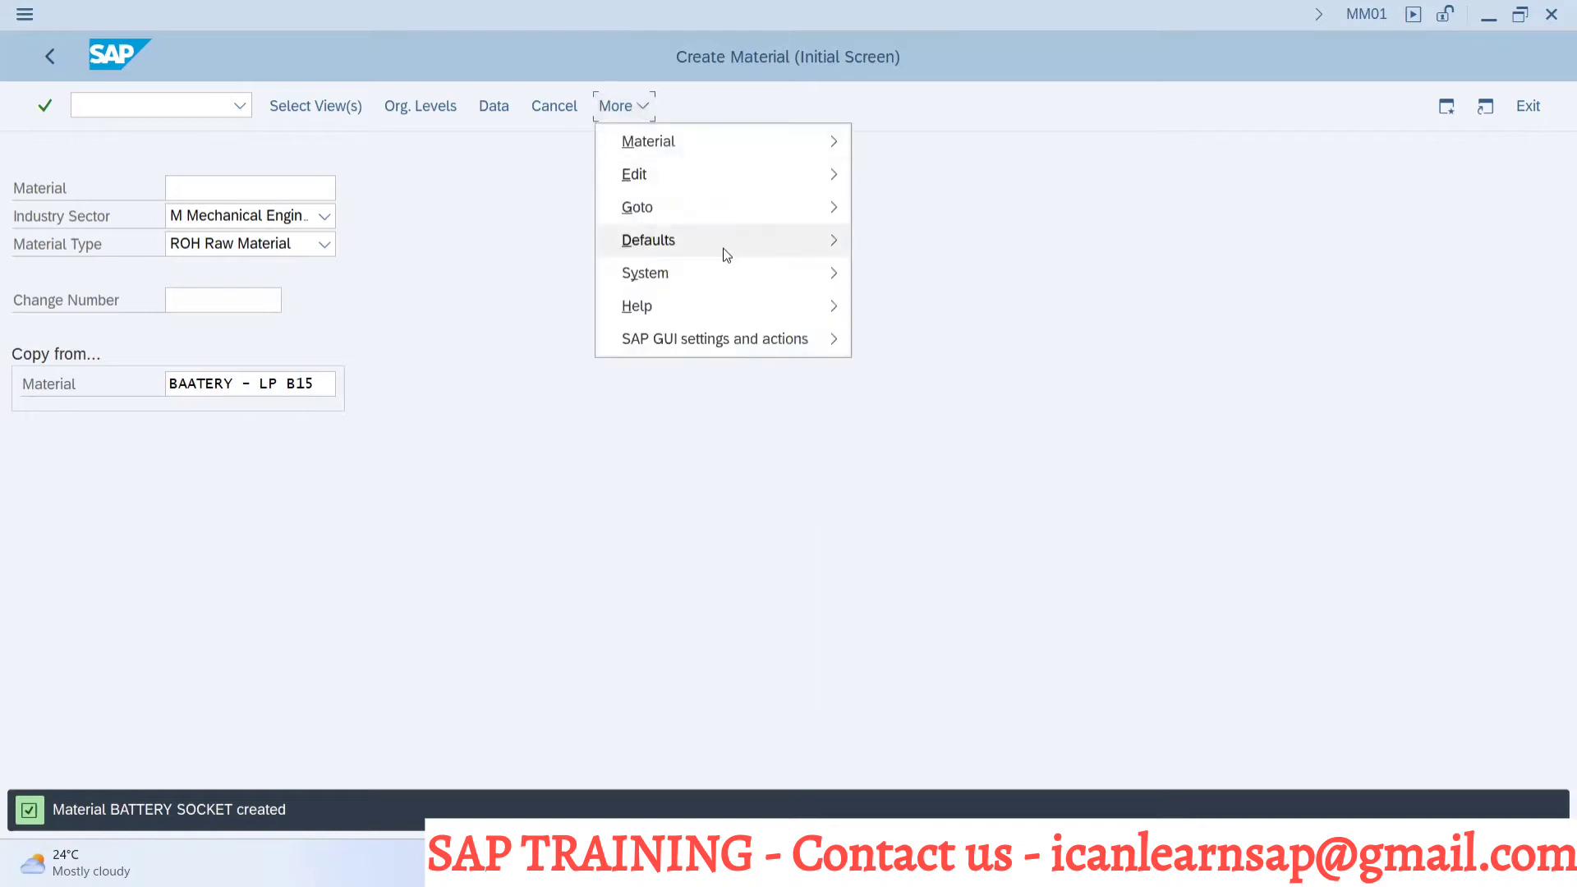
mouse_move(772, 144)
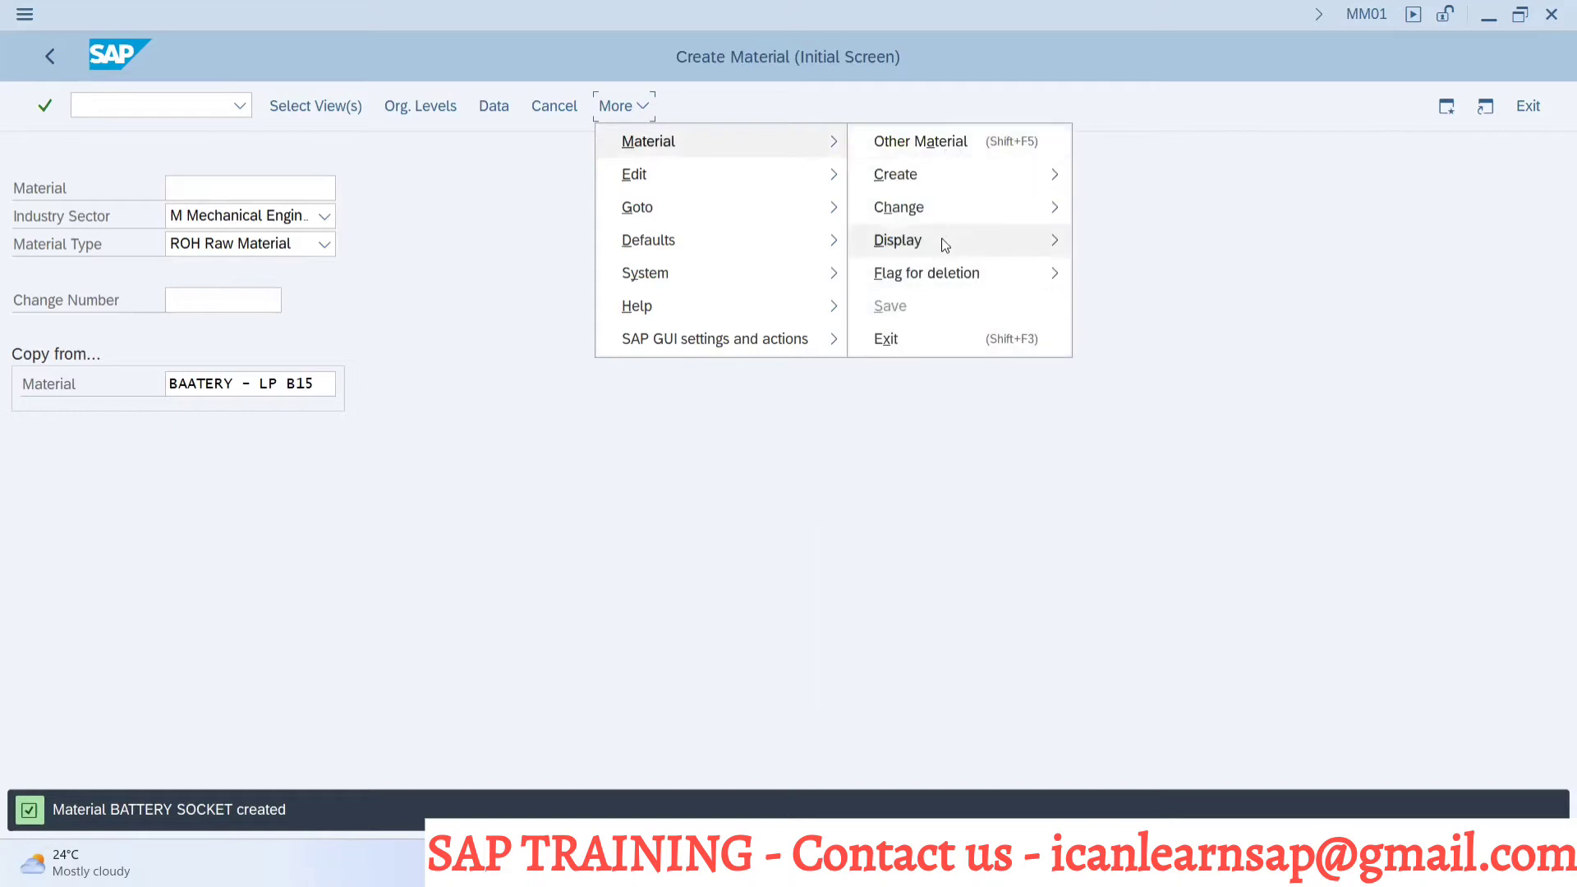
click(1077, 242)
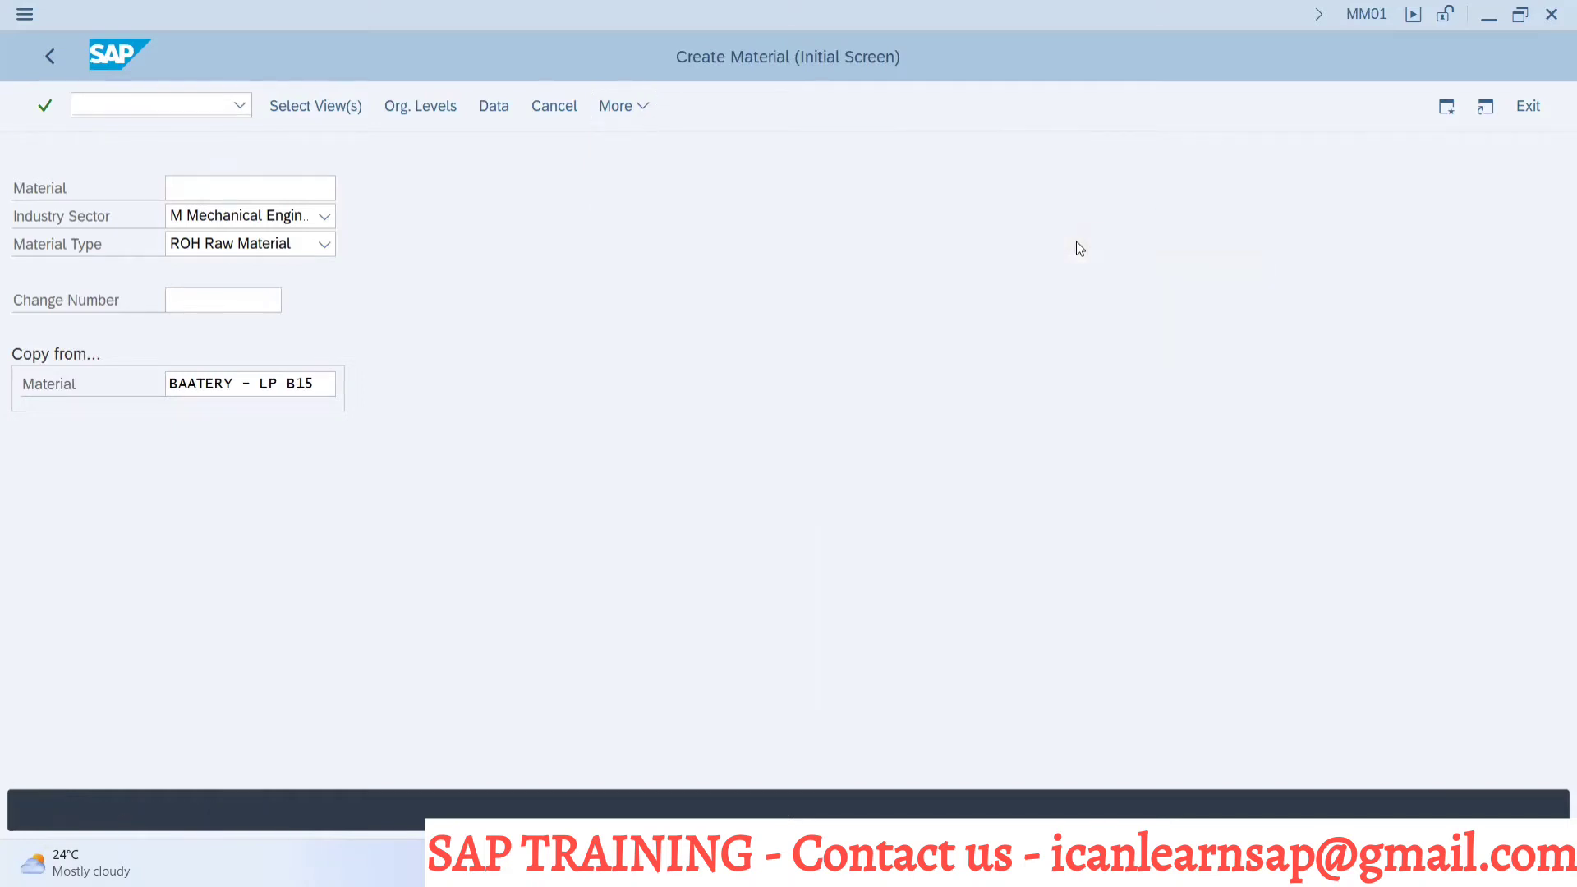
key(Return)
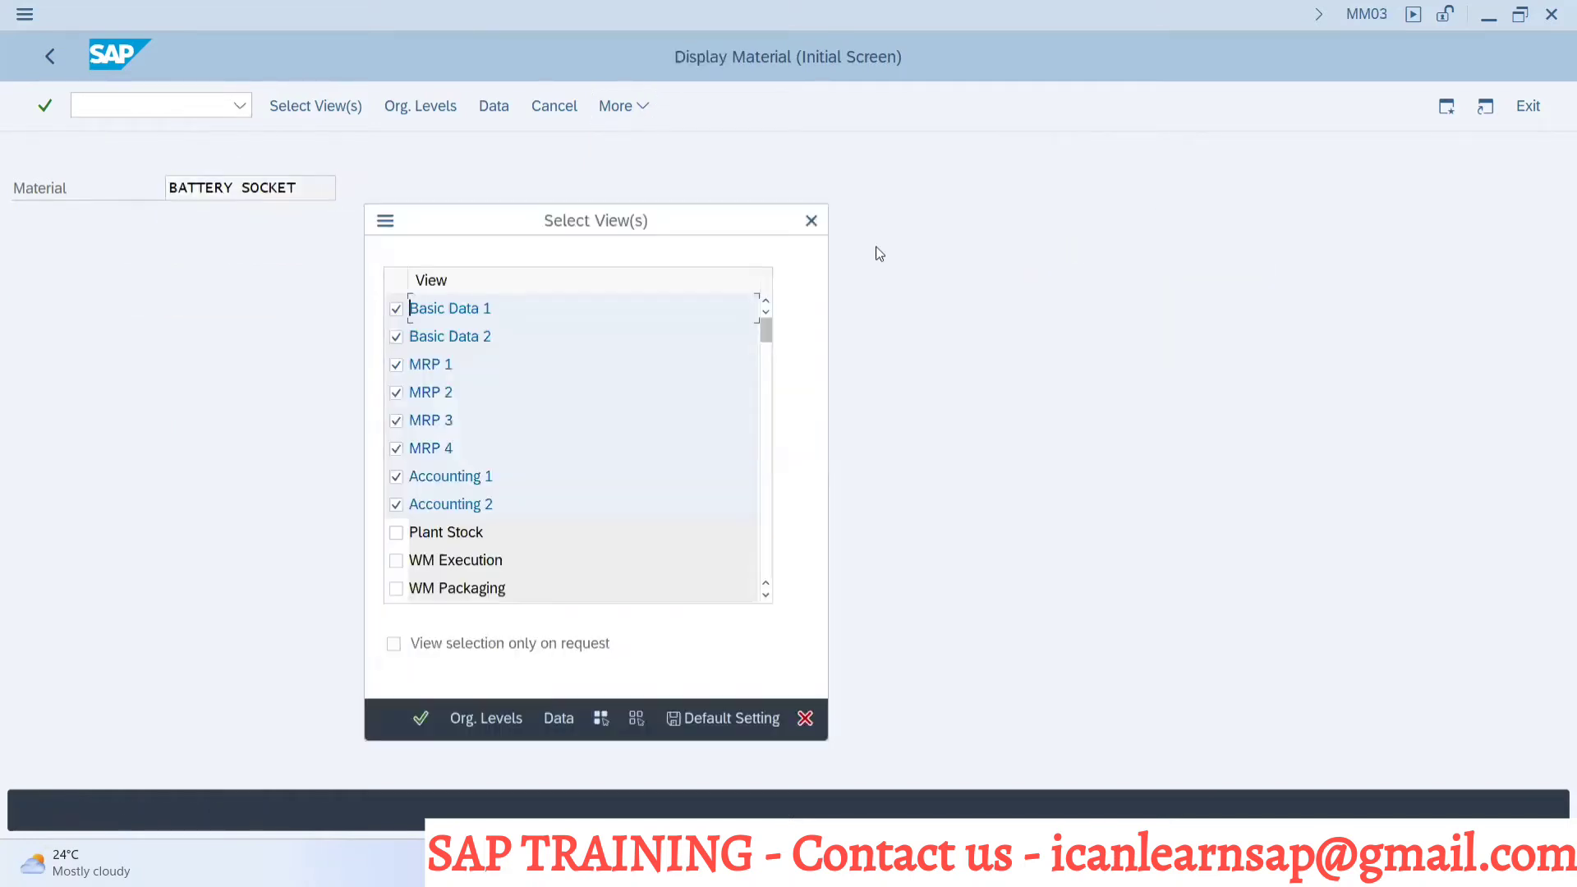
key(Return)
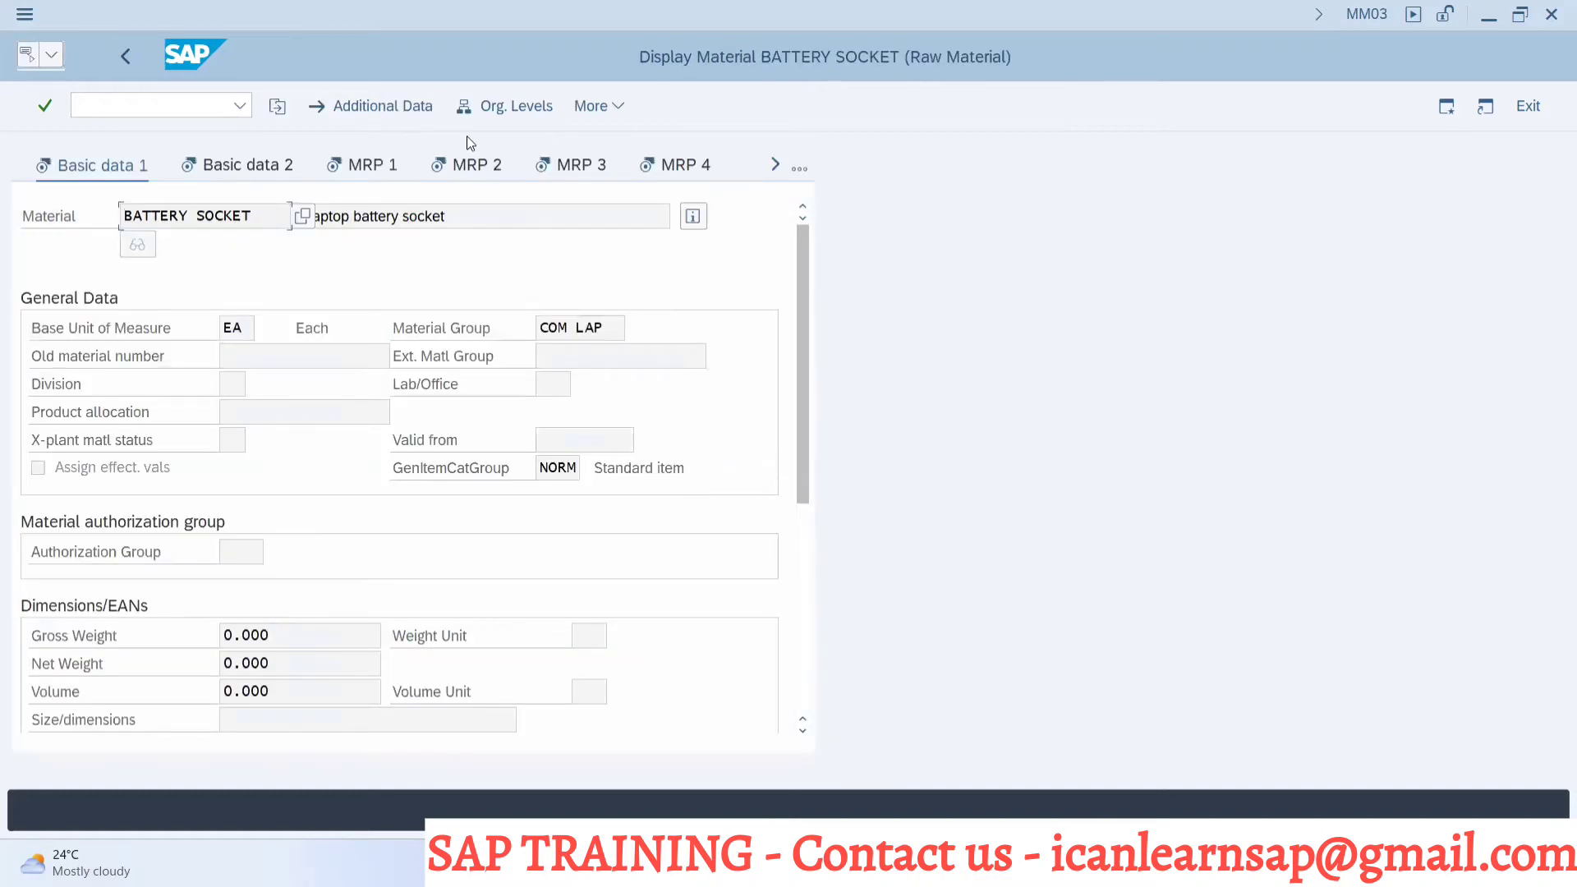
Start creating the raw material BATERRY-CHARGER in transaction MM01, with BAATERY - LP B15 as the copy-from material
click(129, 105)
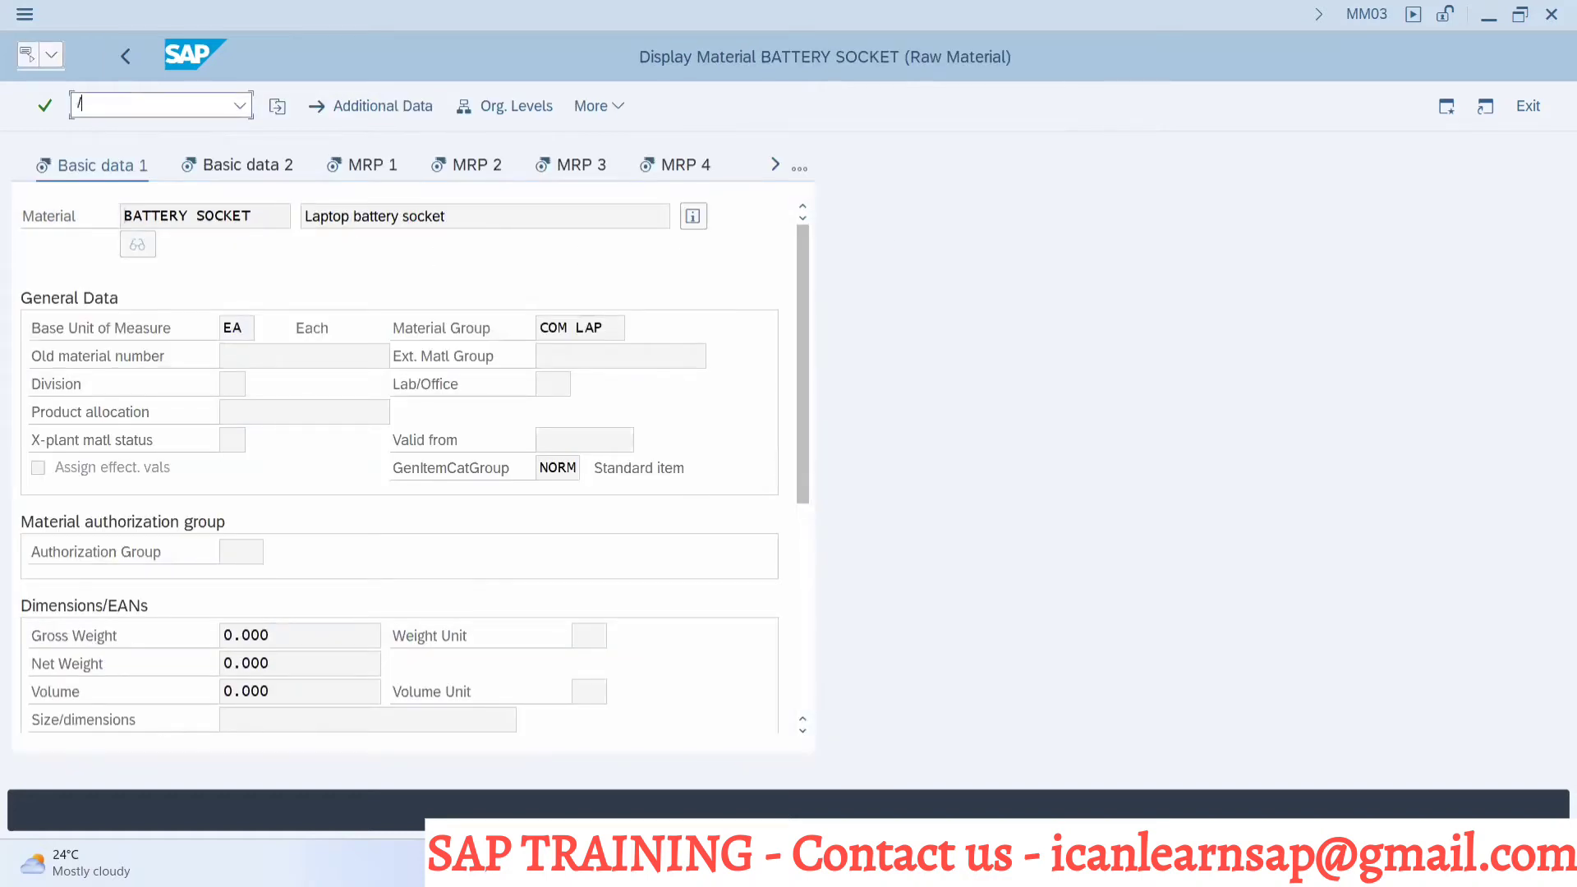
text(/omm01)
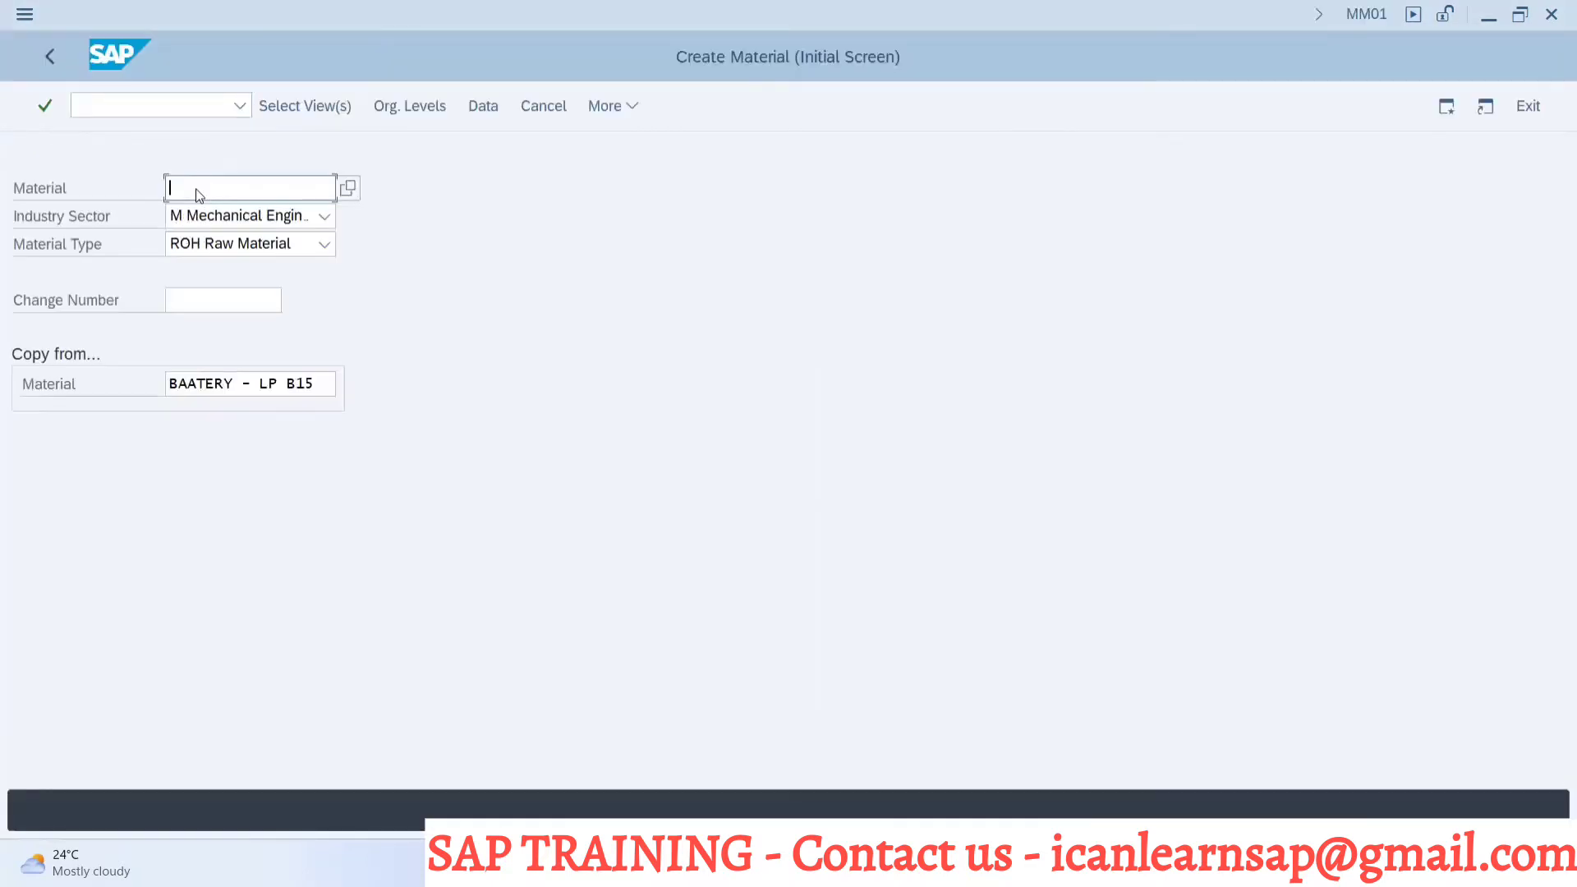
text(baterry)
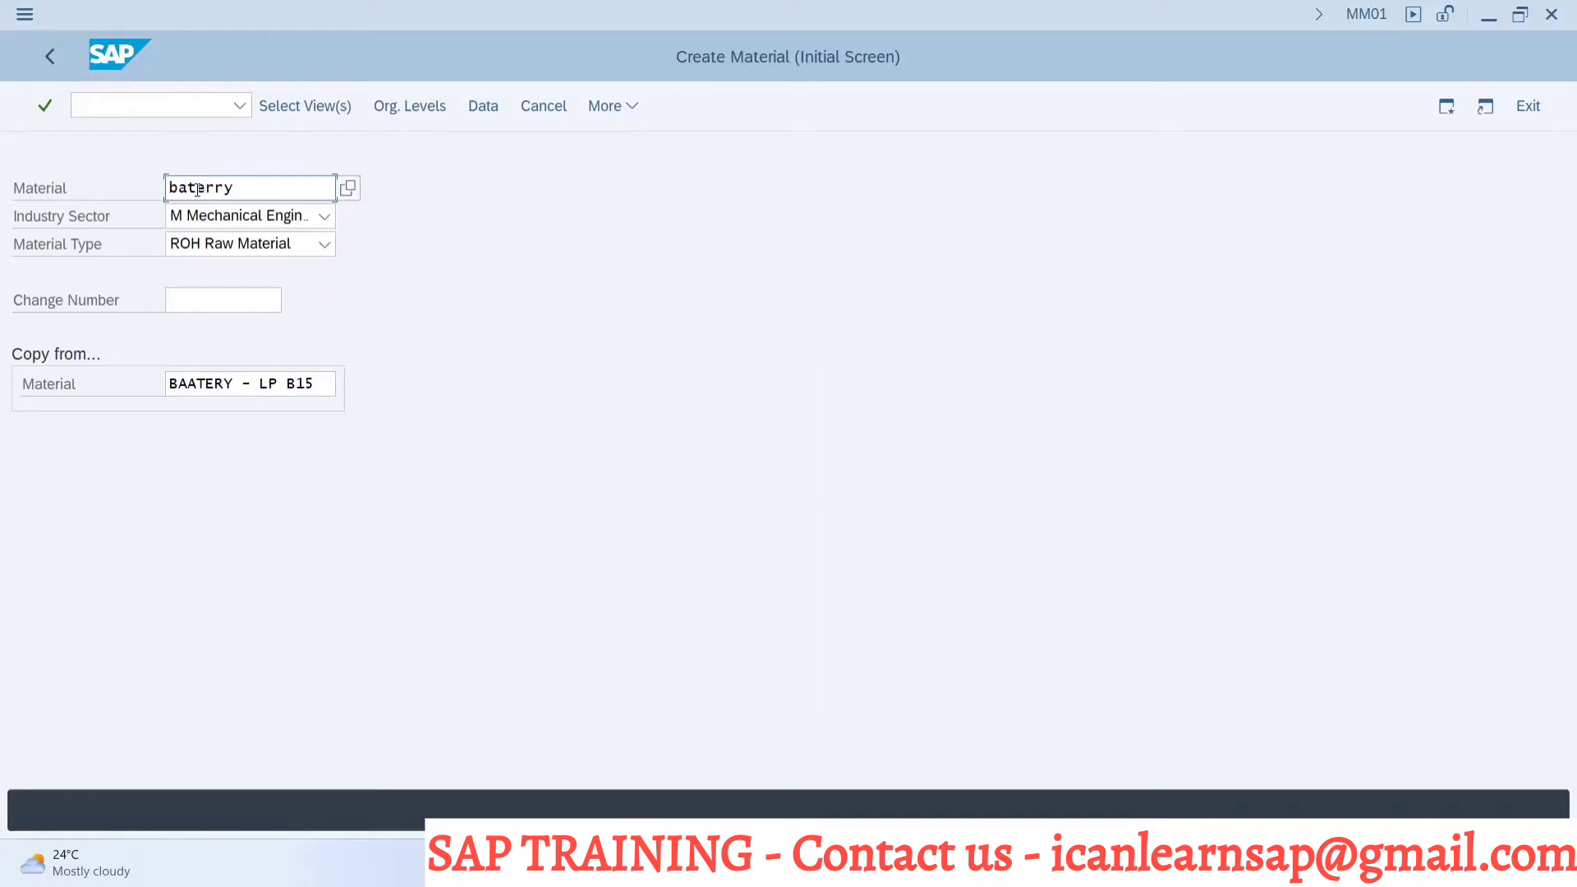
text(- ppa)
key(BackSpace)
key(BackSpace)
key(BackSpace)
text(pcharger)
key(Return)
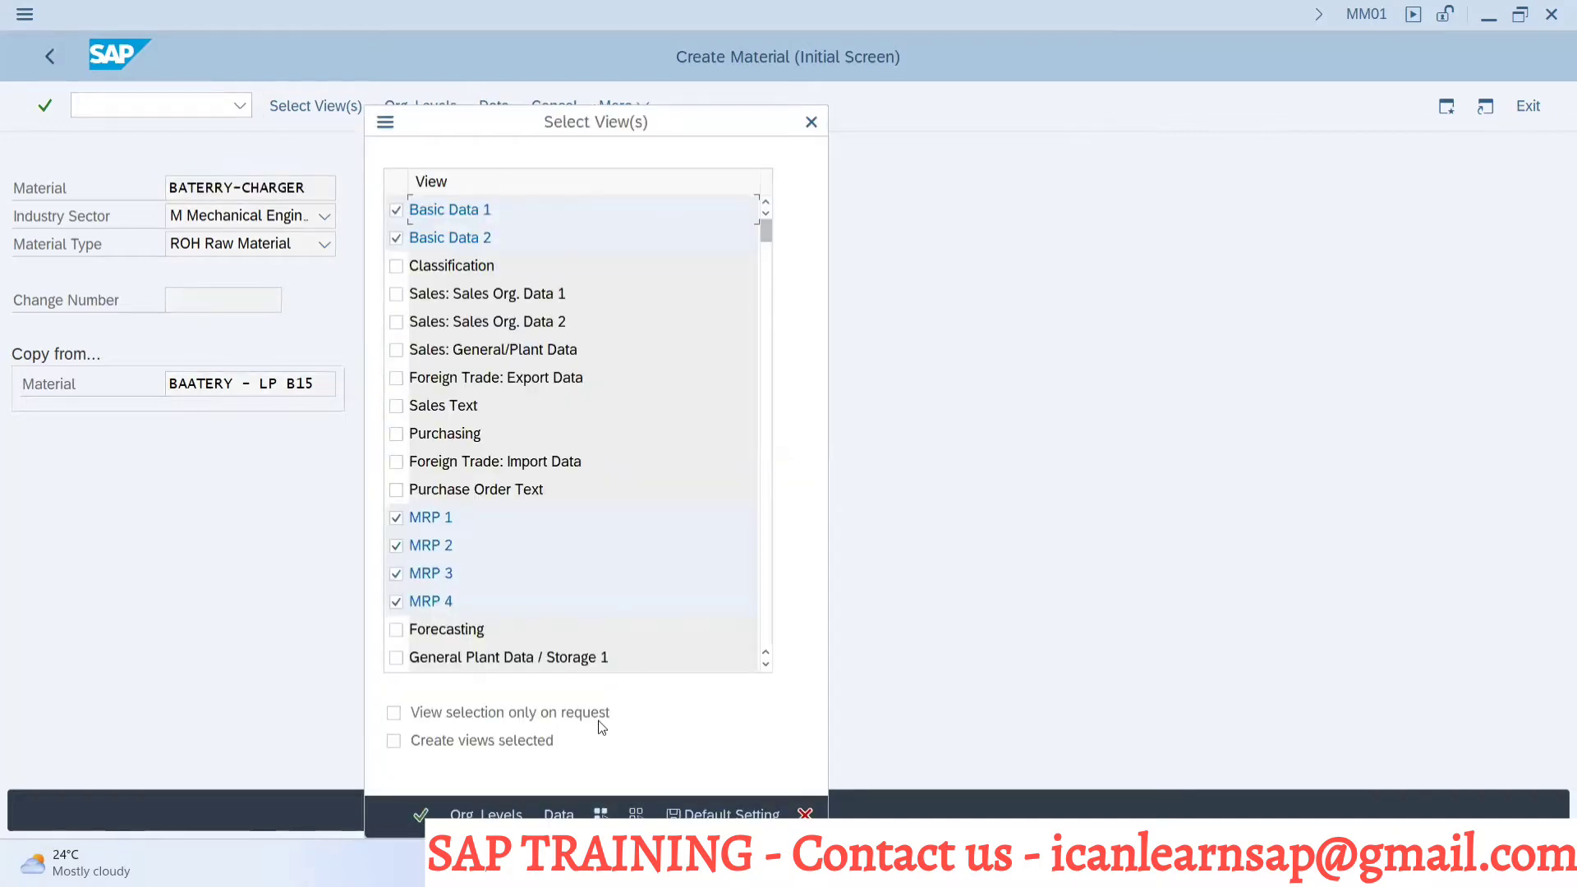
Set the organizational levels to MRP profile B15 and copy-from plant 1000, keeping plant 1000, and continue to the material data
click(486, 813)
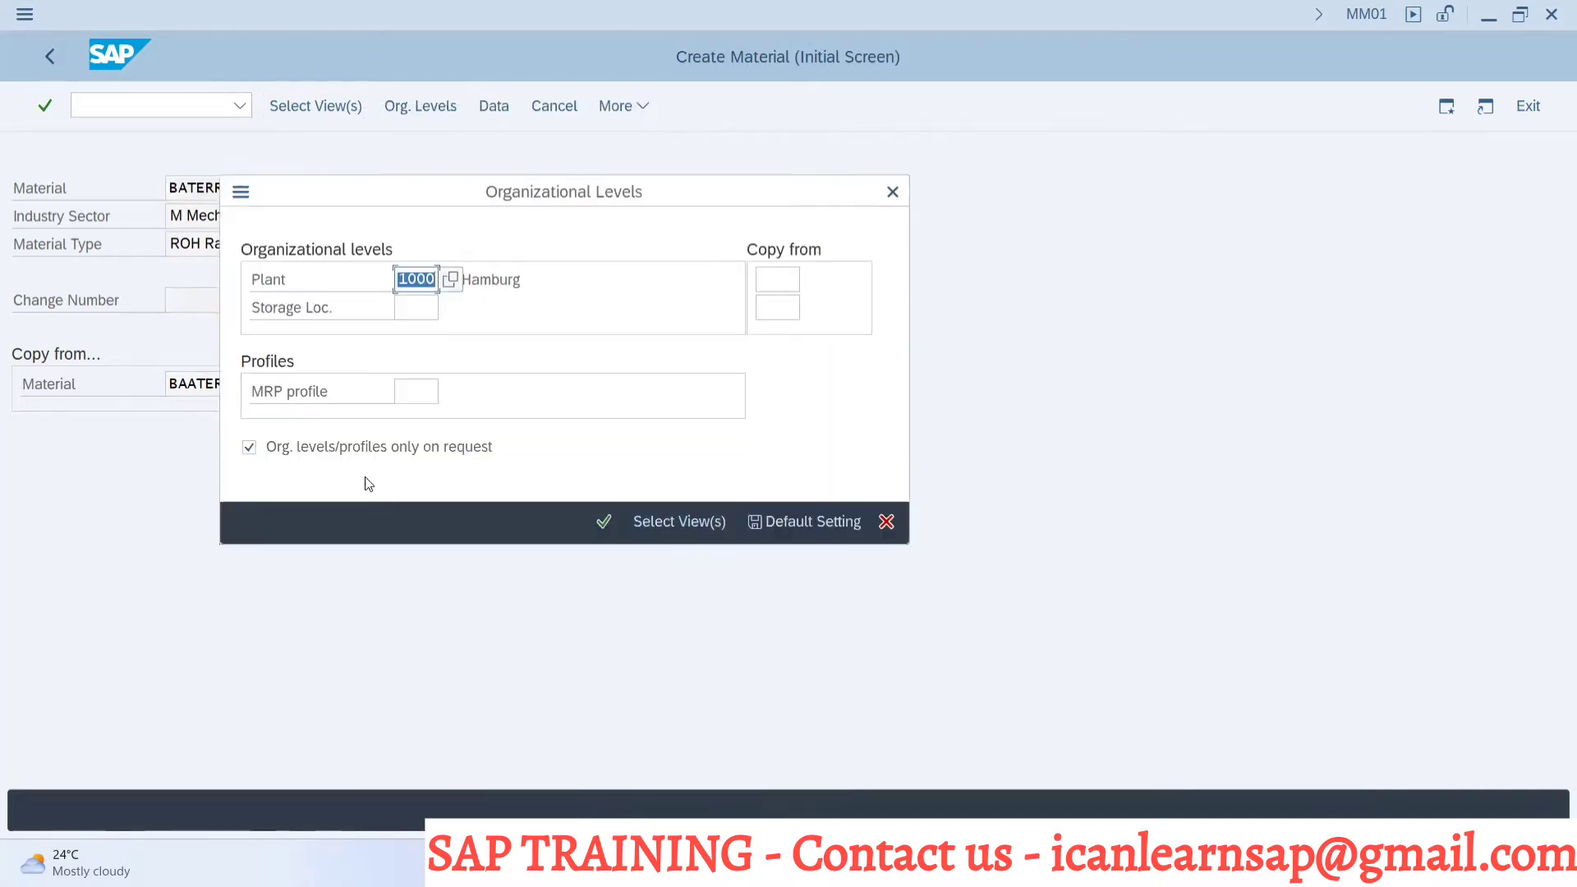
click(409, 389)
click(415, 422)
click(791, 276)
text(1000)
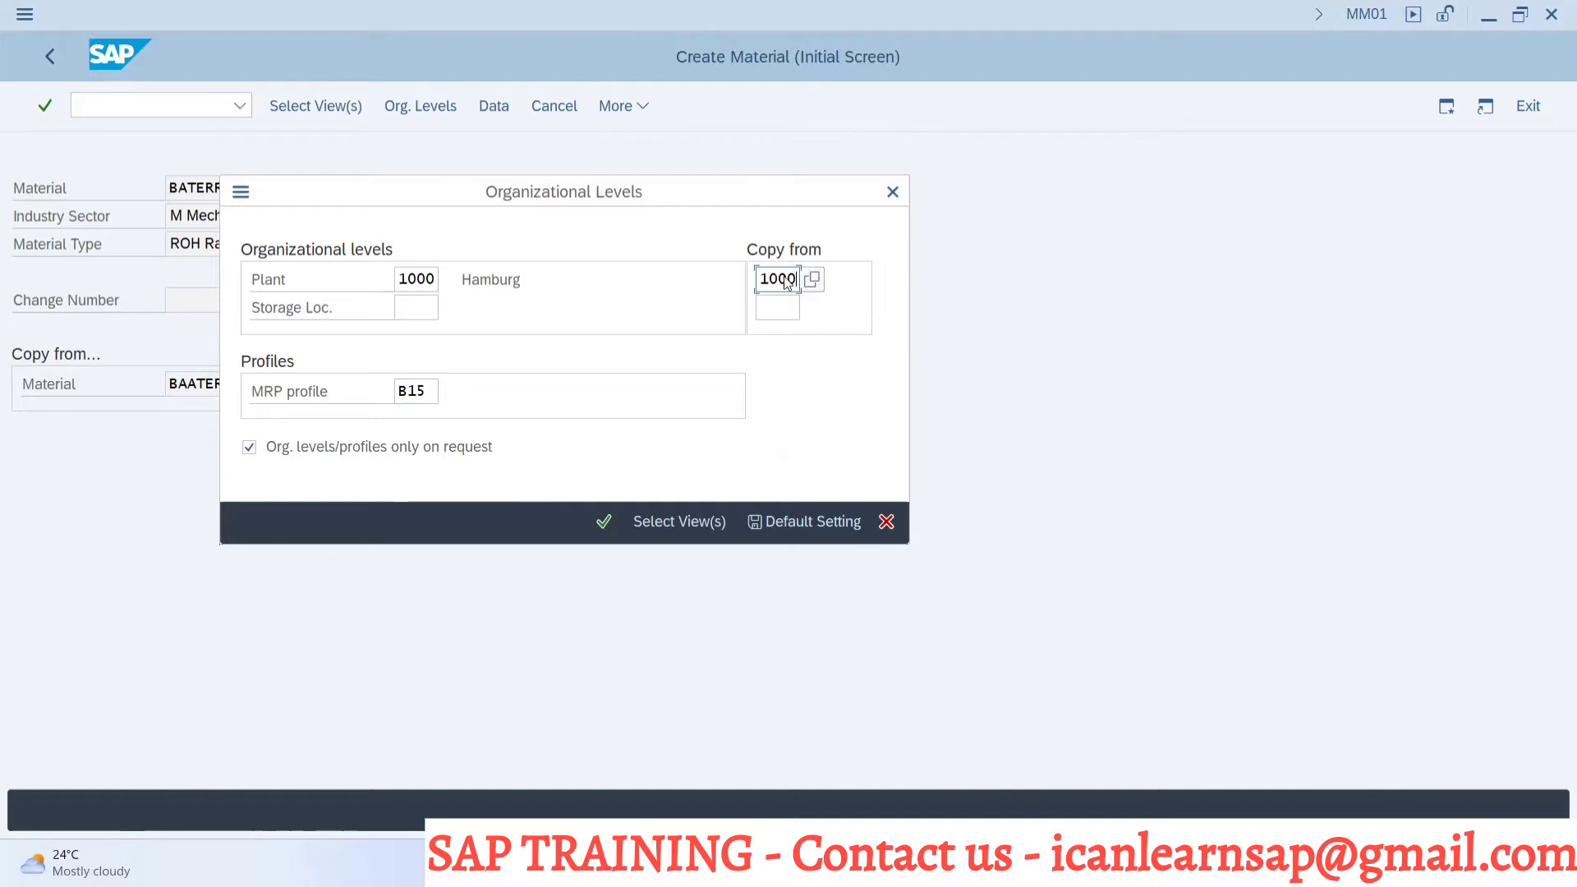
key(Return)
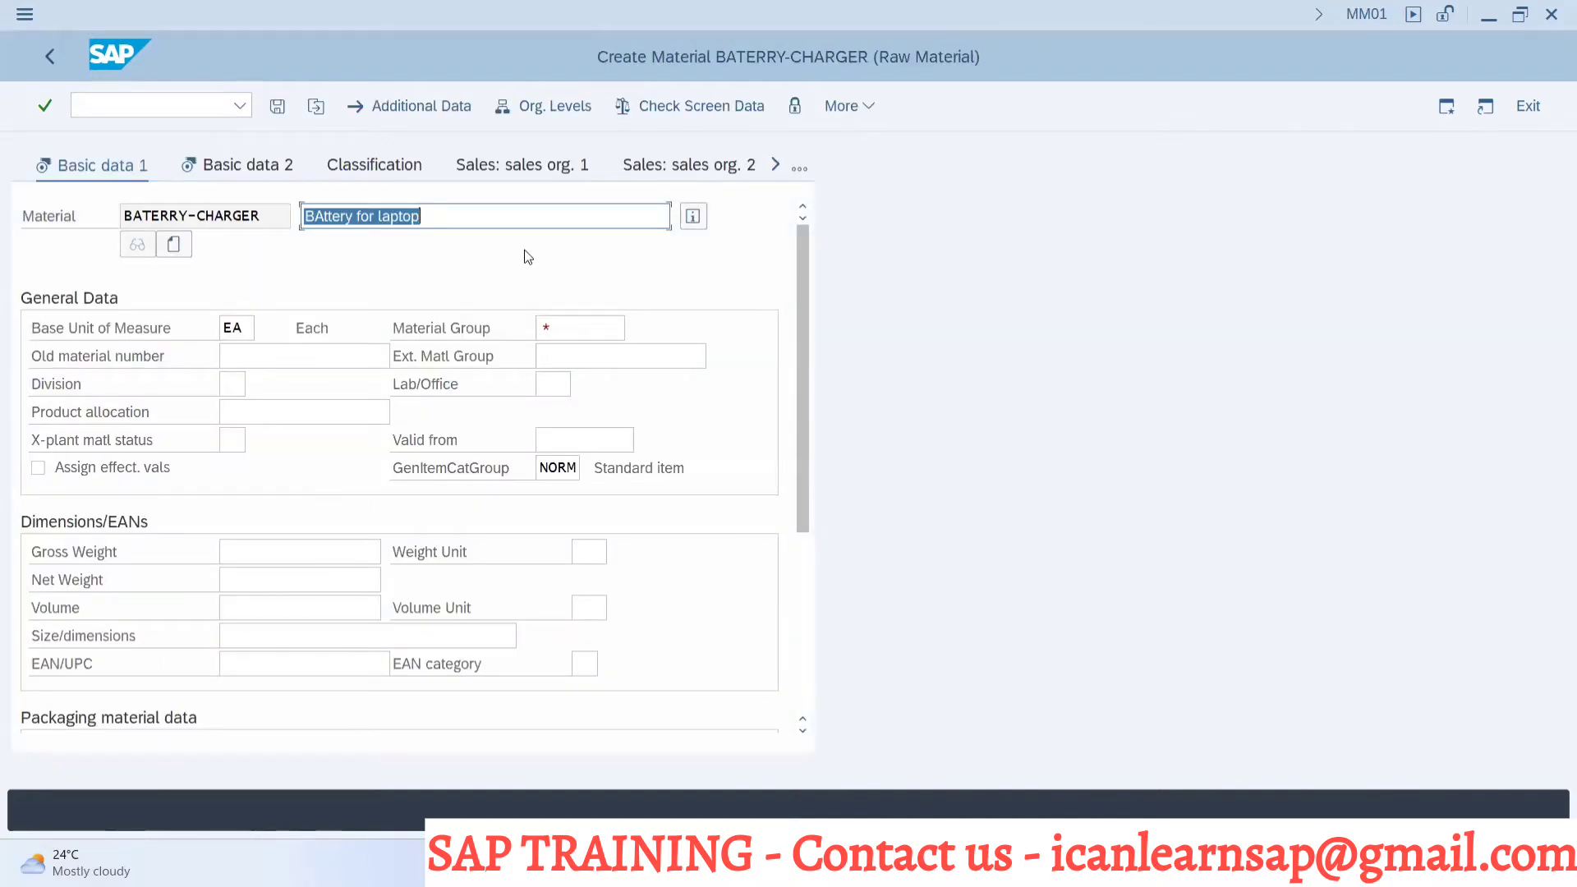
Assign material group COM LAP to BATERRY-CHARGER and accept both basic data views
click(575, 328)
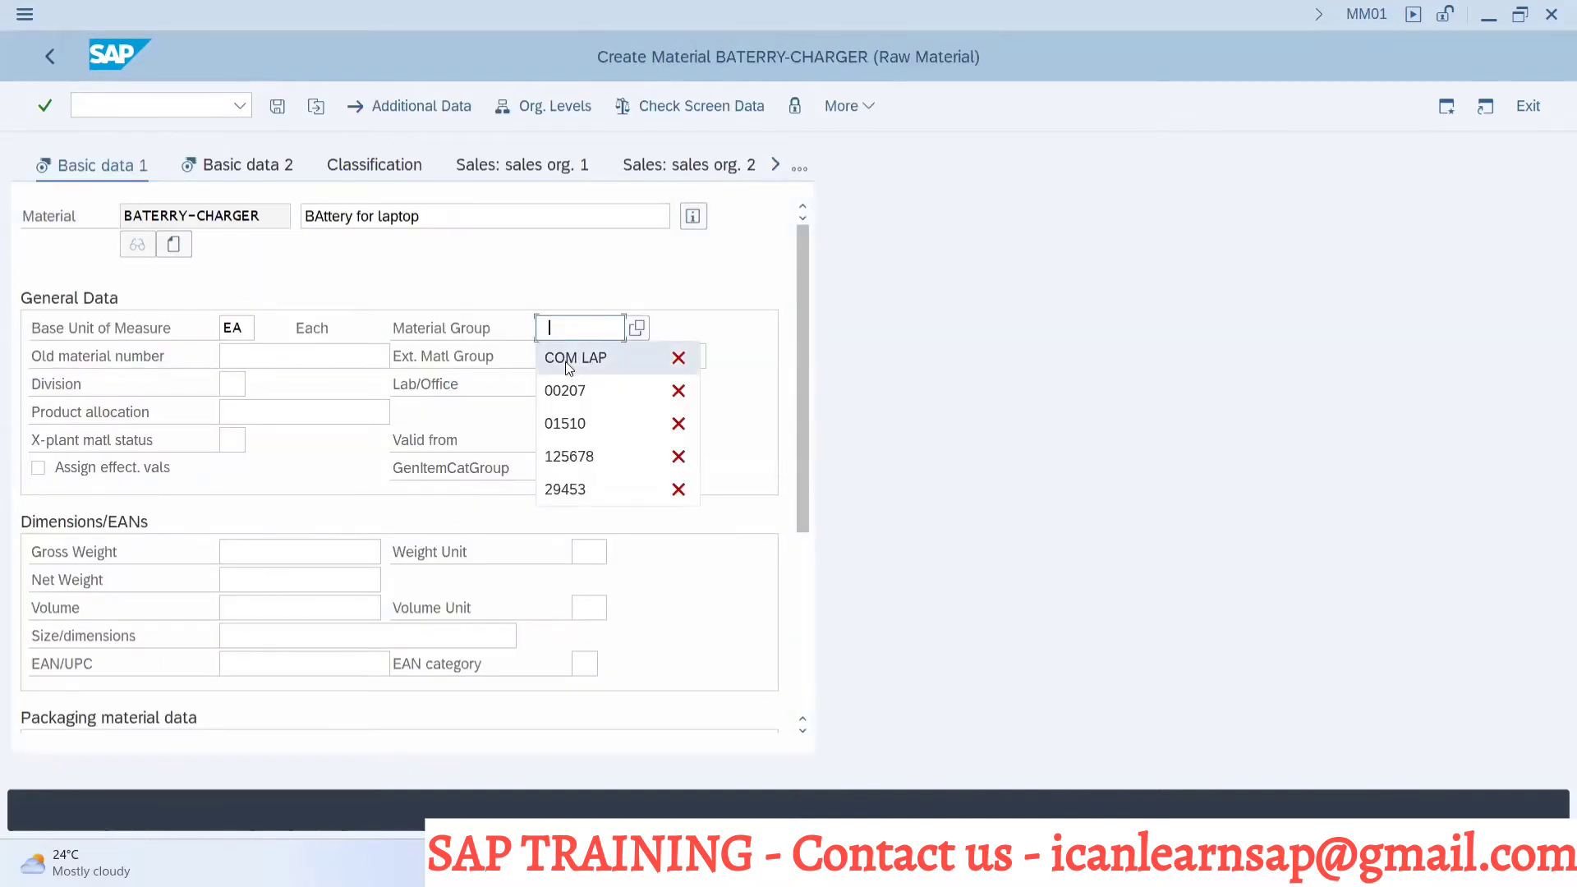
click(570, 359)
key(Return)
key(Return)
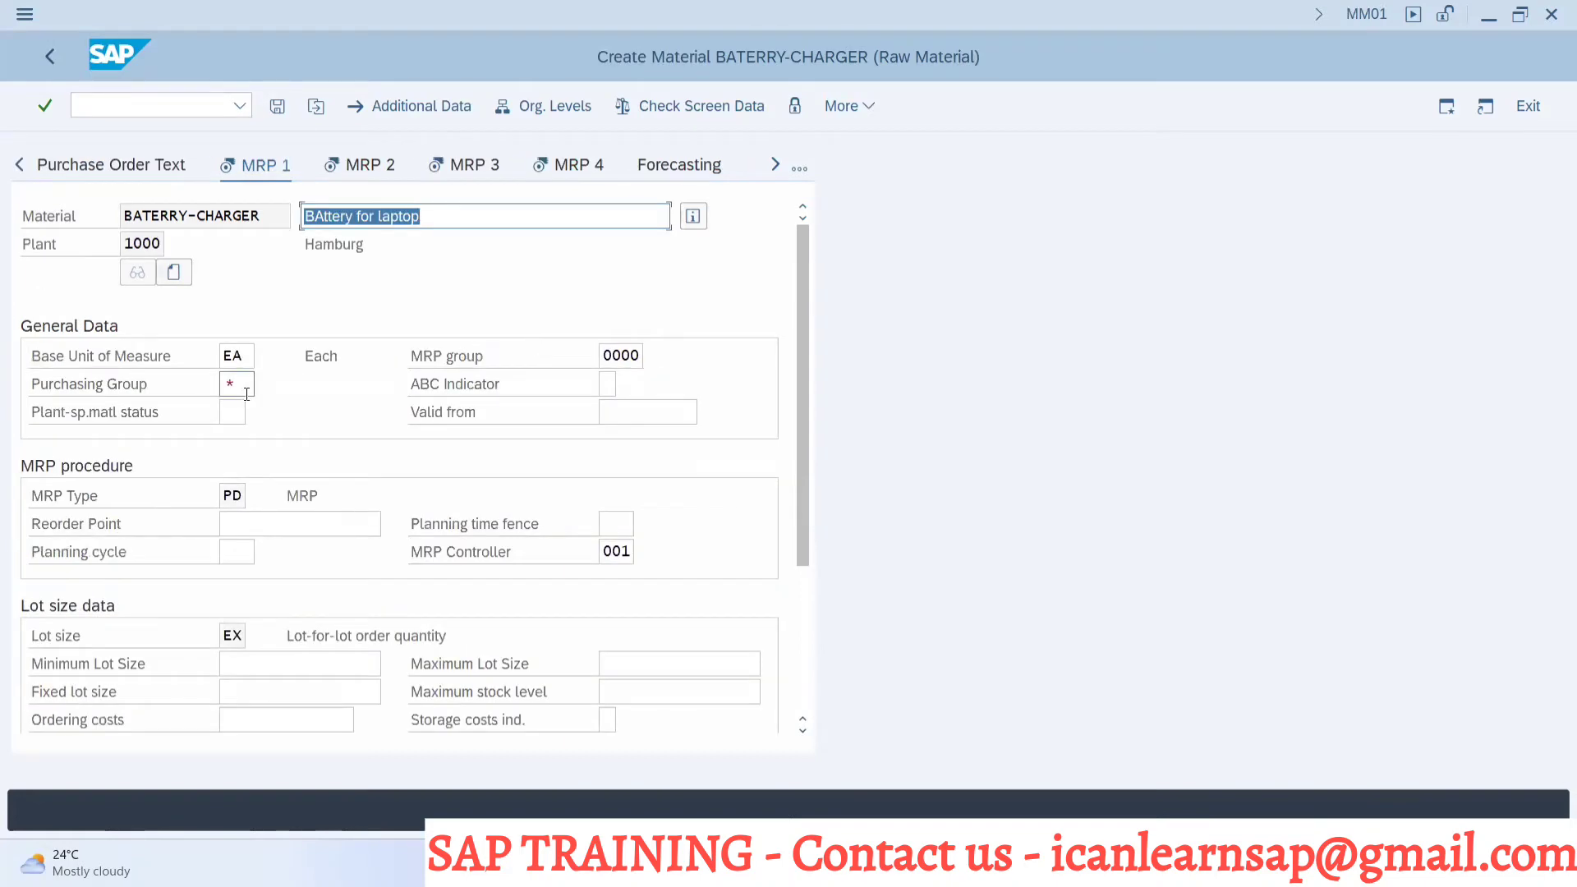
Set the purchasing group to 001 in MRP 1 and accept the remaining MRP views unchanged
click(238, 388)
text(001)
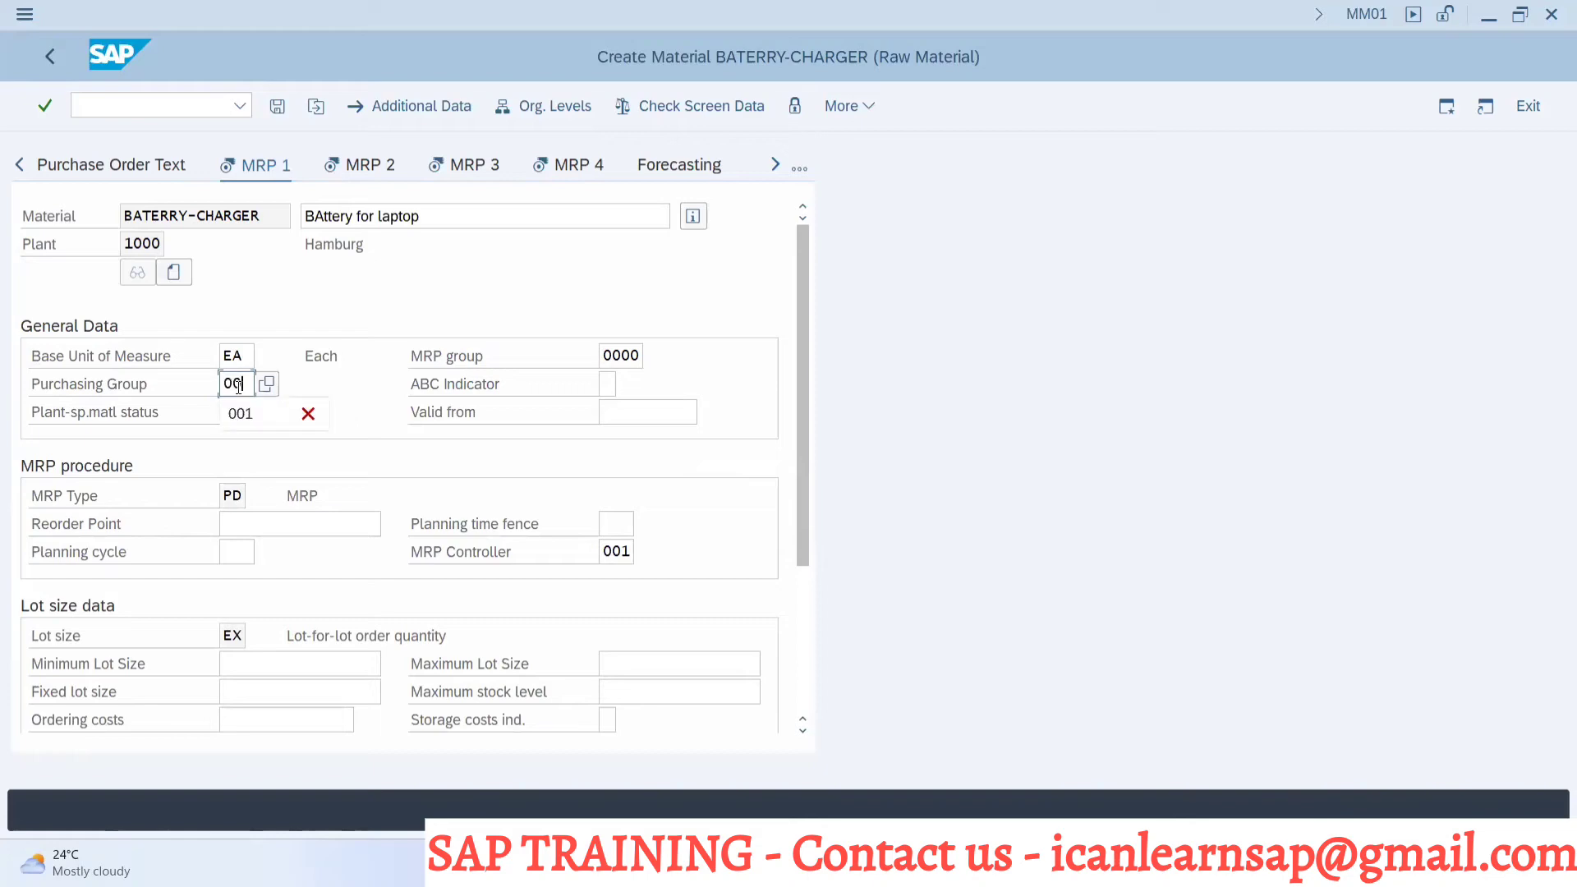
key(Return)
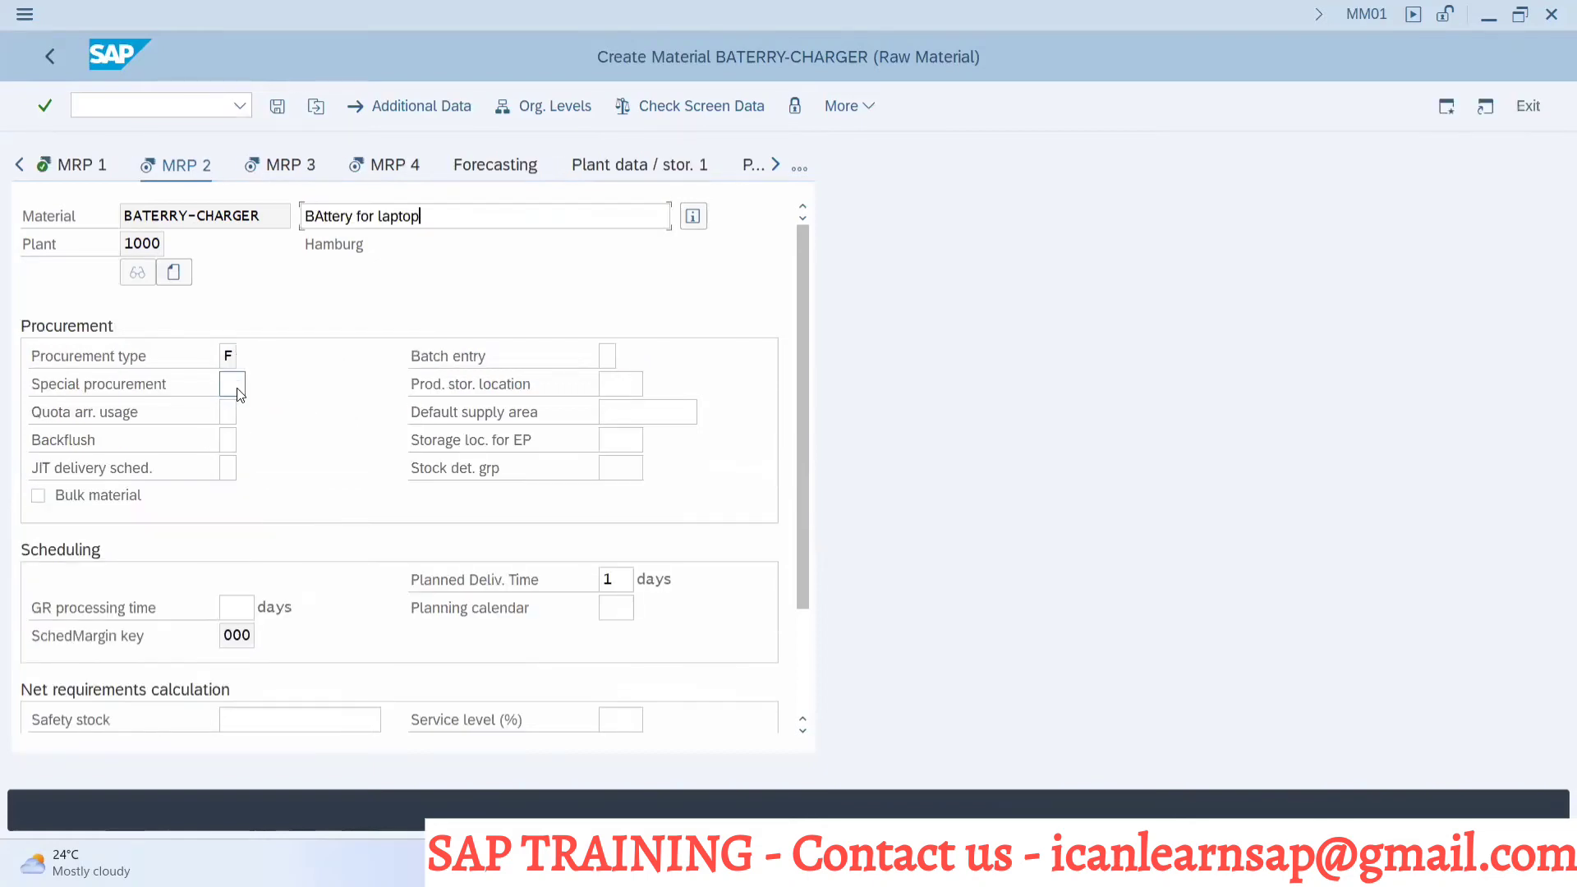
key(Return)
key(Return)
key(Return)
key(Return)
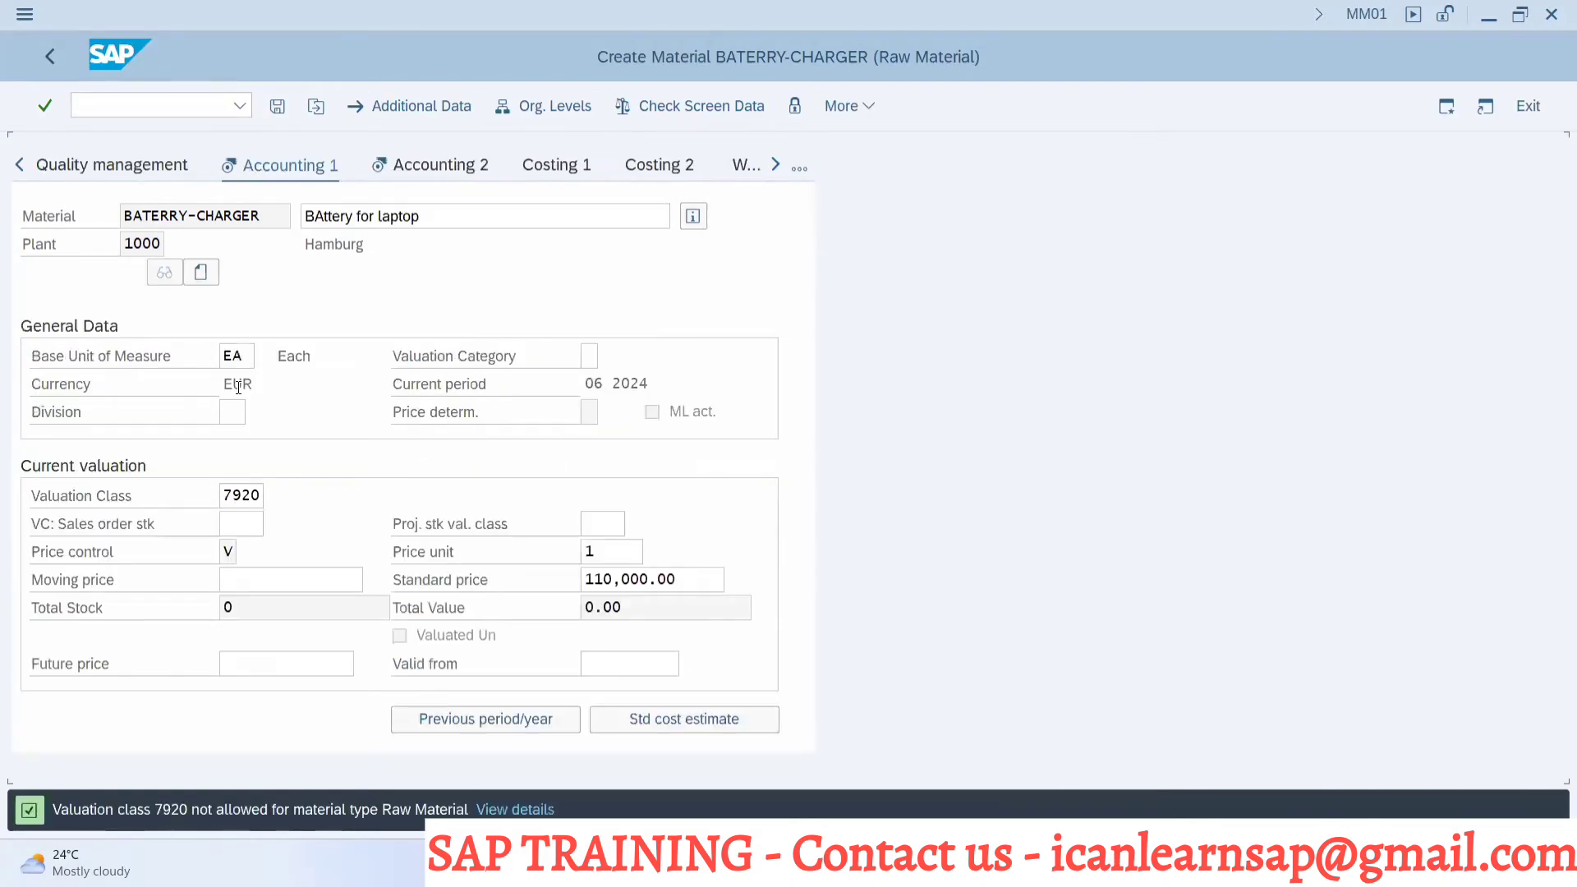
Extend the material description to "BAttery for laptop charger" and assign valuation class 3000, Raw materials 1
click(455, 214)
text(charger)
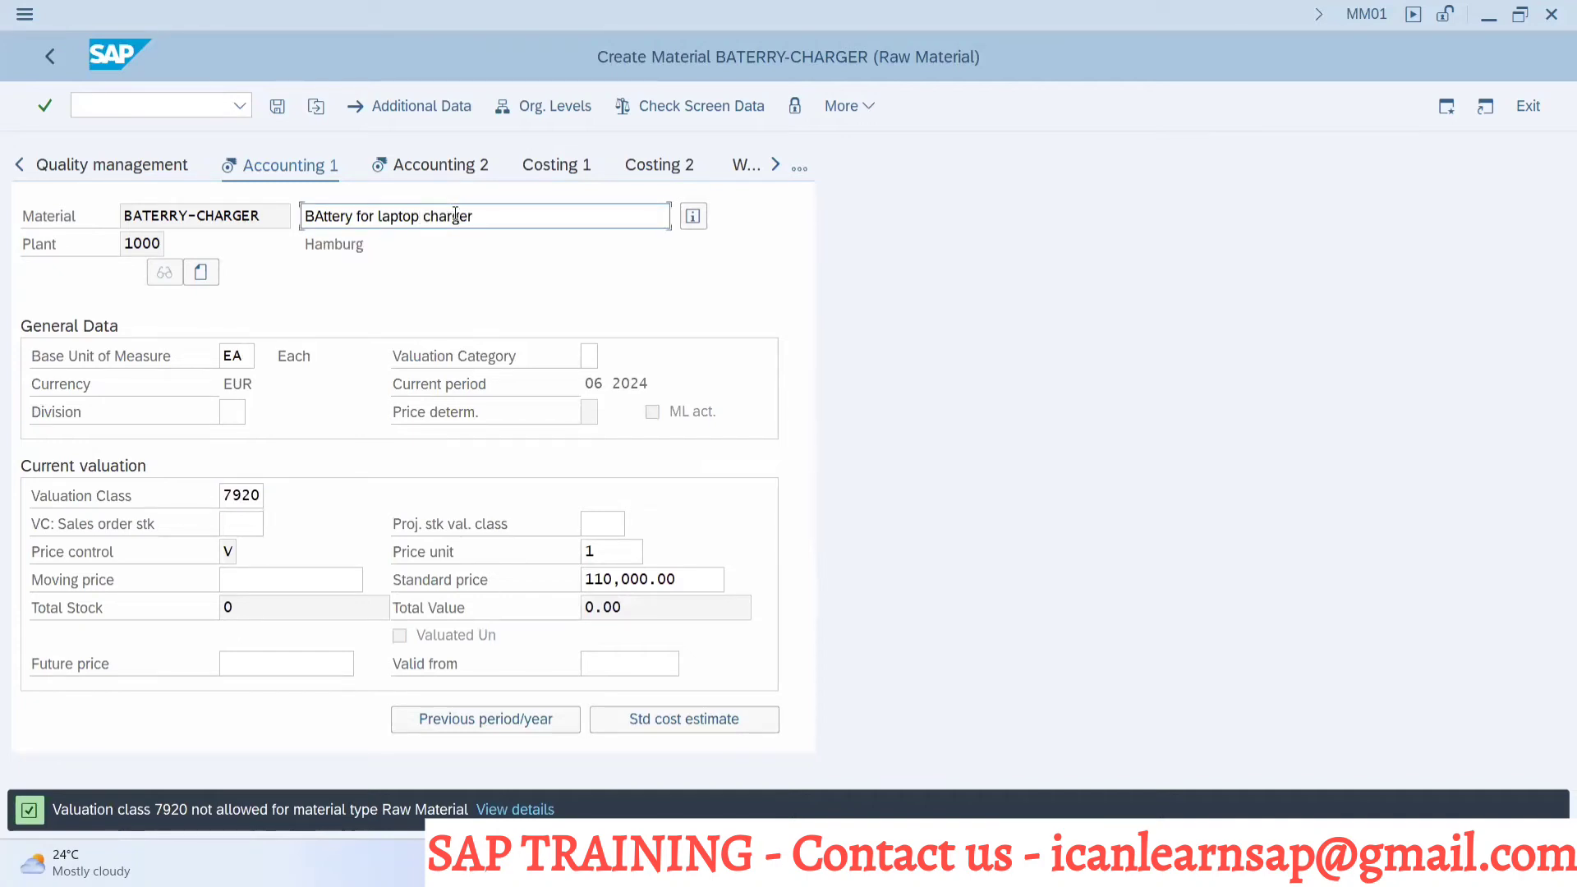
click(262, 497)
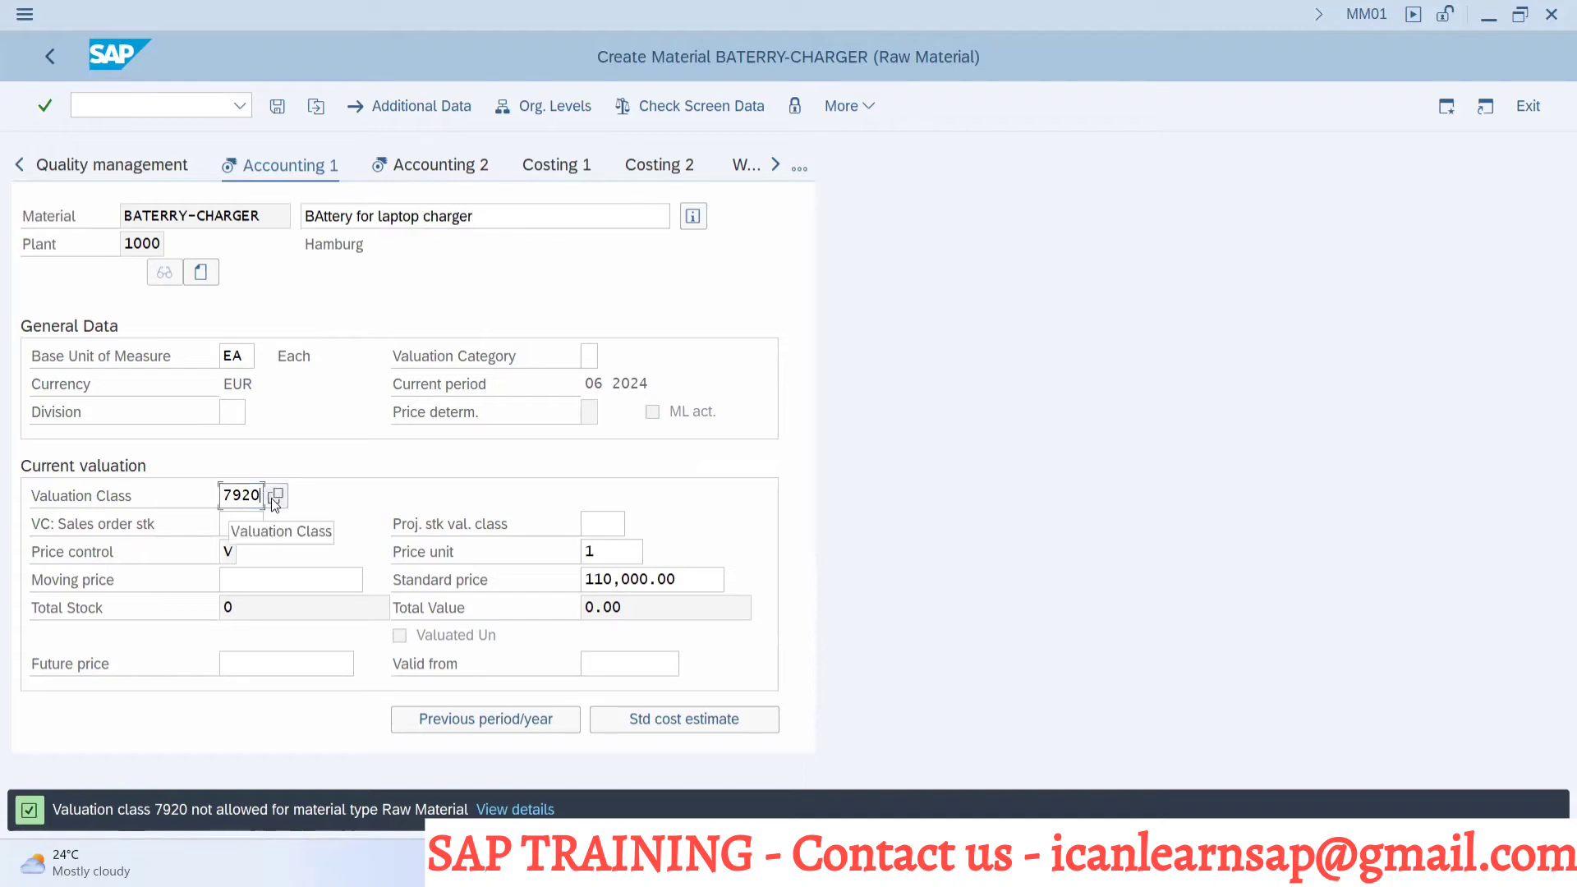
click(276, 496)
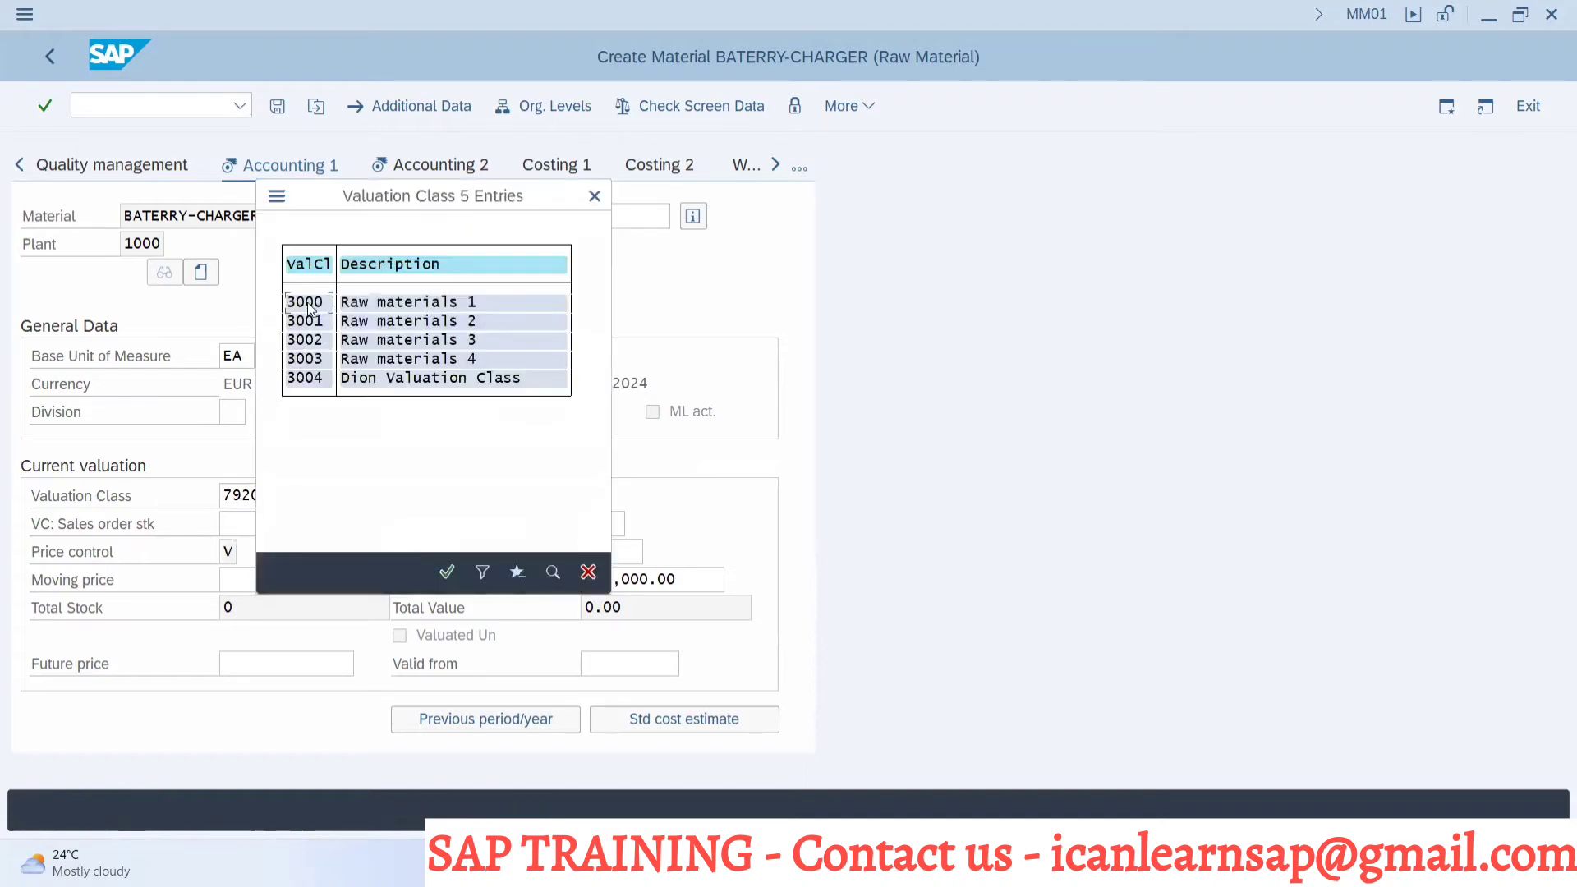
double_click(316, 303)
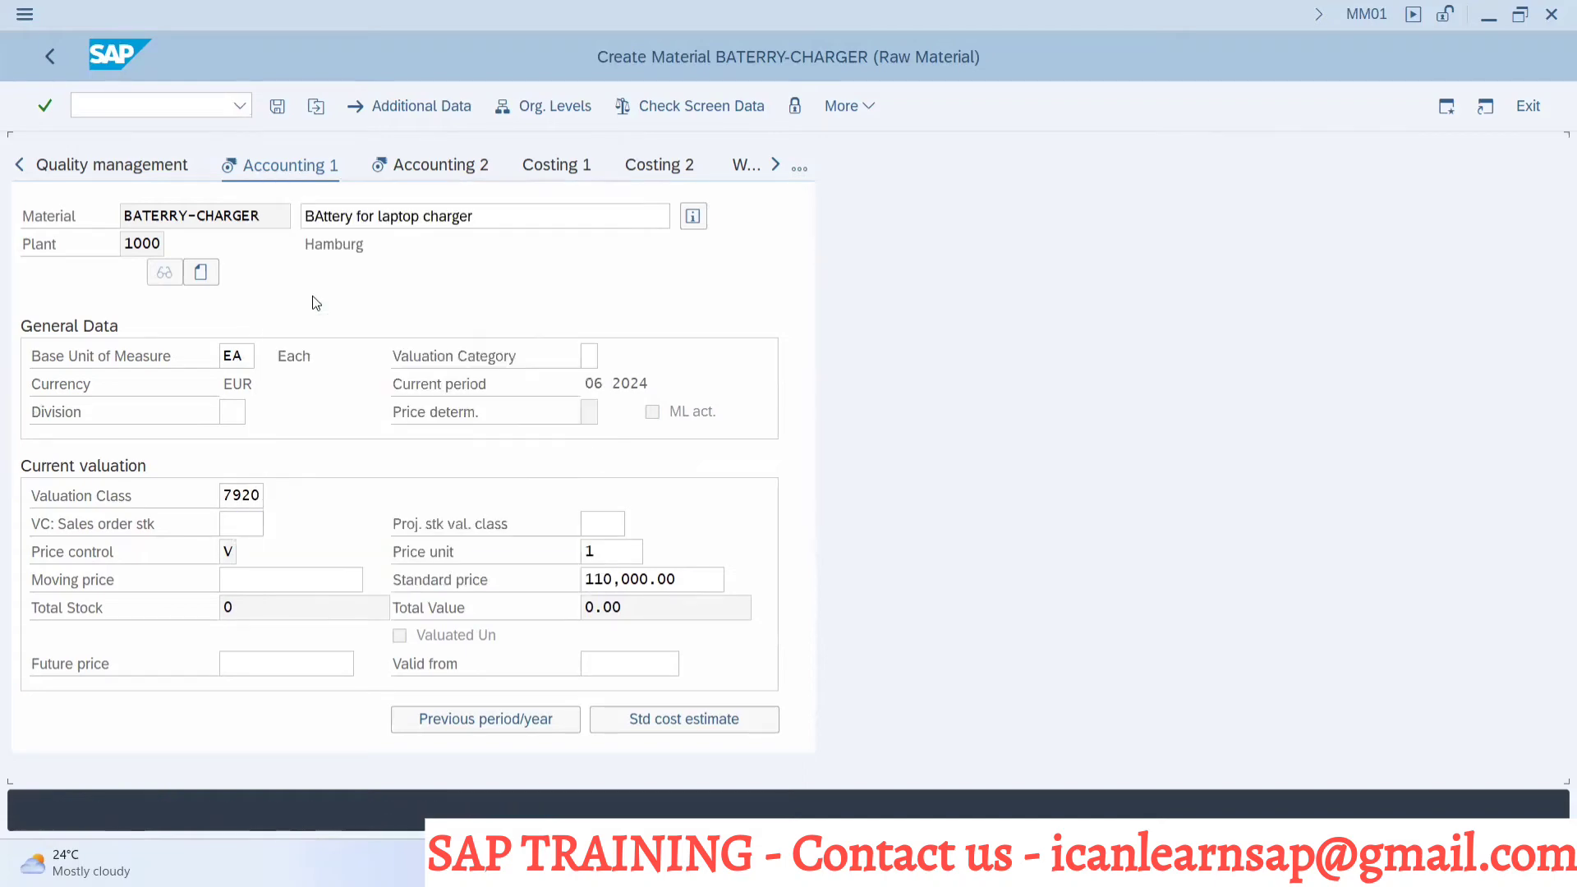
Set the standard price to 110, accept the accounting views and save the new material
click(598, 580)
key(End)
key(BackSpace)
key(BackSpace)
key(BackSpace)
key(BackSpace)
key(BackSpace)
key(BackSpace)
key(BackSpace)
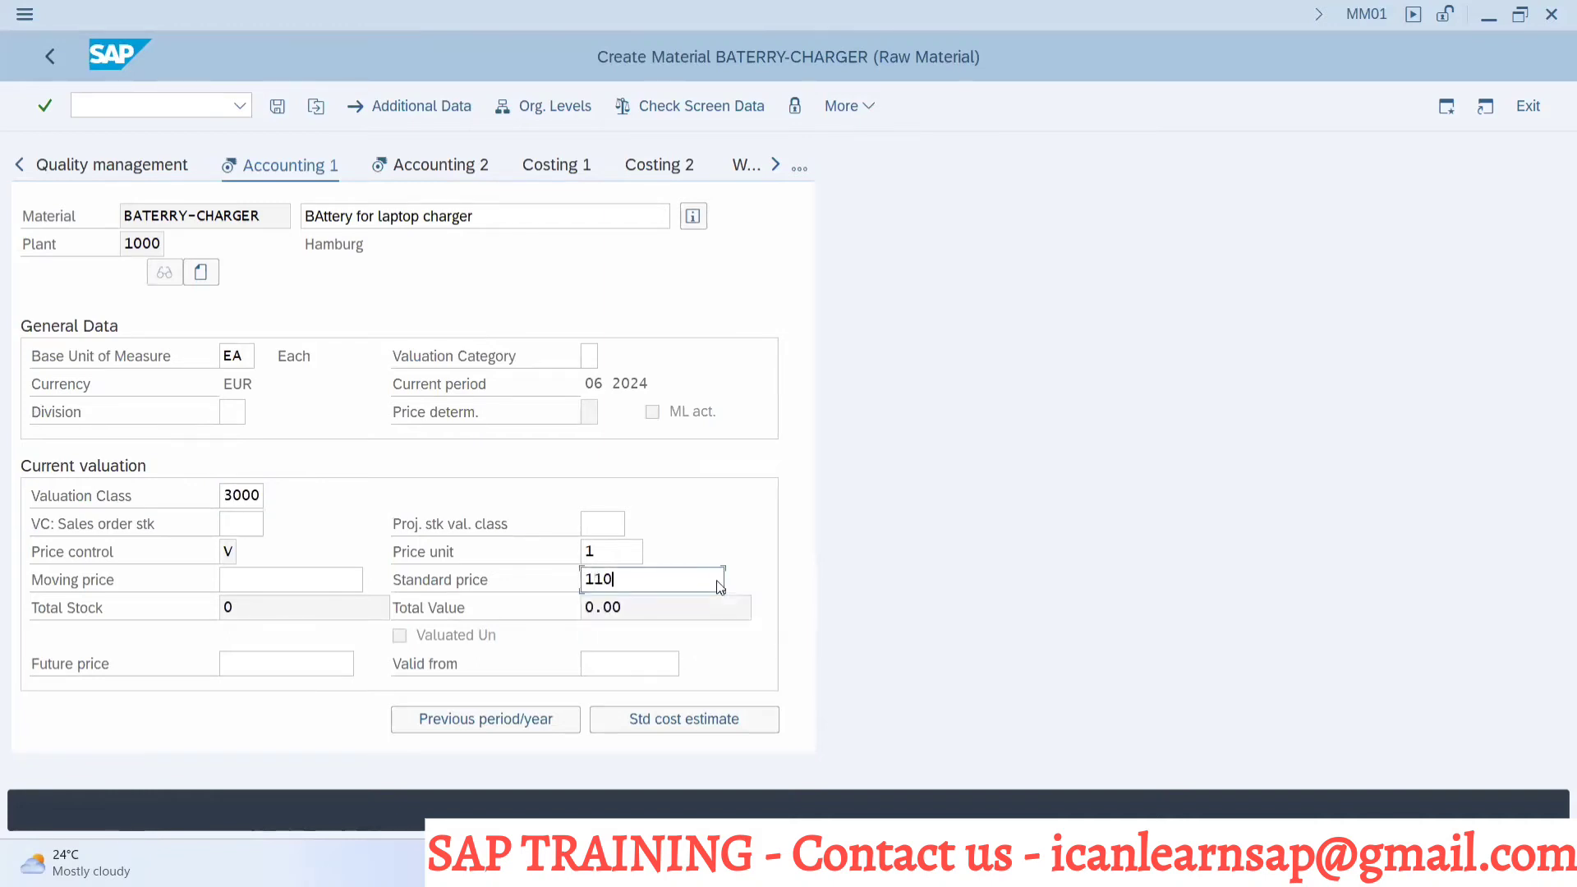
key(Return)
key(Return)
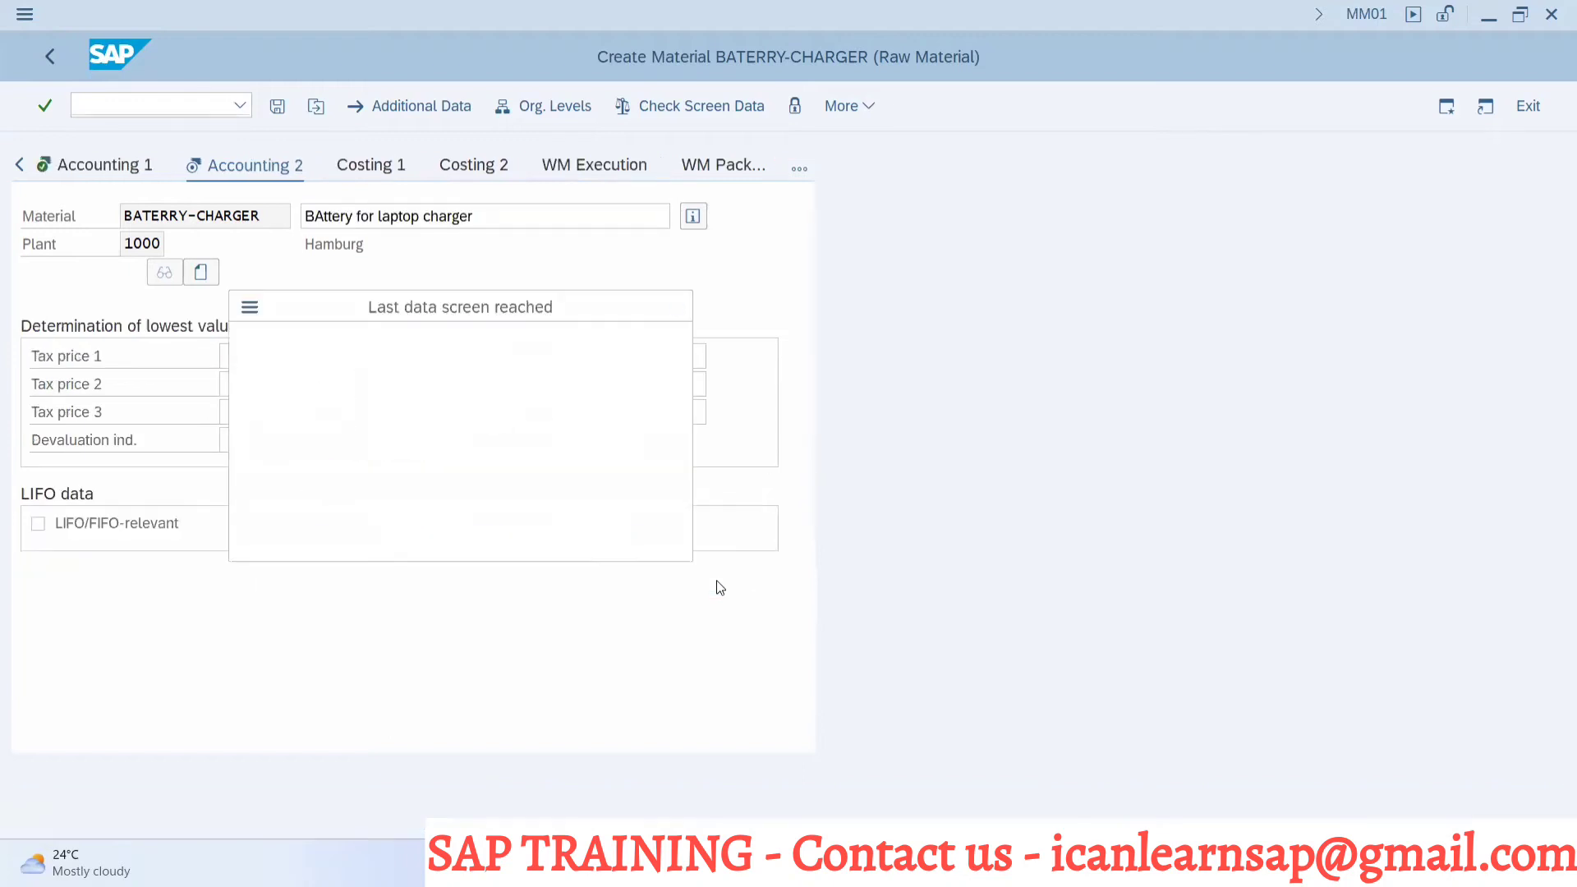
key(Return)
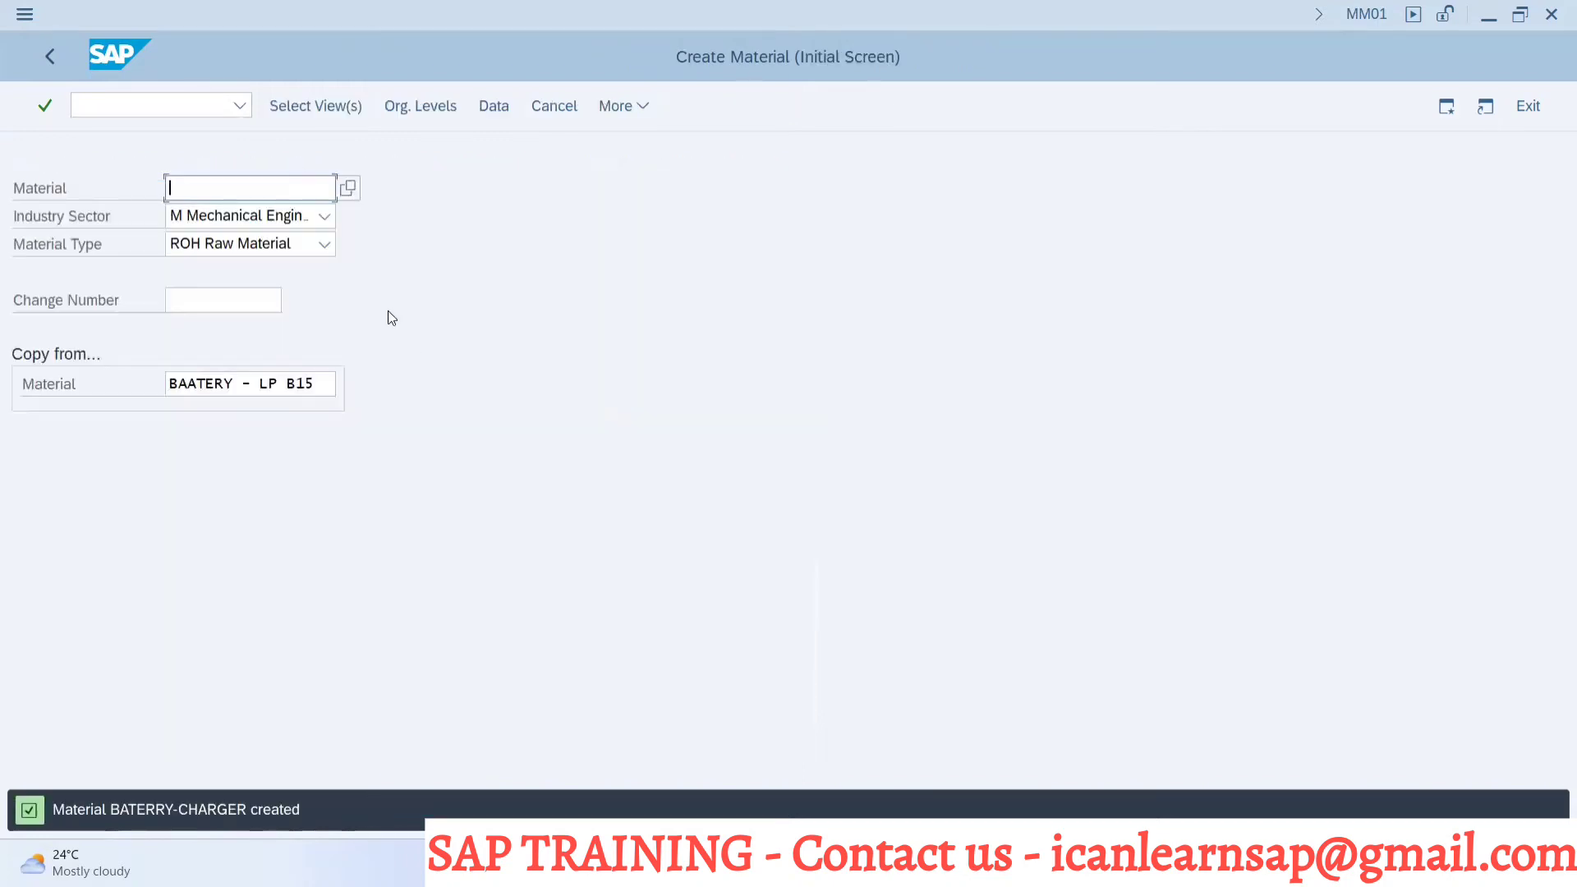
Switch from material creation to the material display's initial screen for BATERRY-CHARGER
click(633, 110)
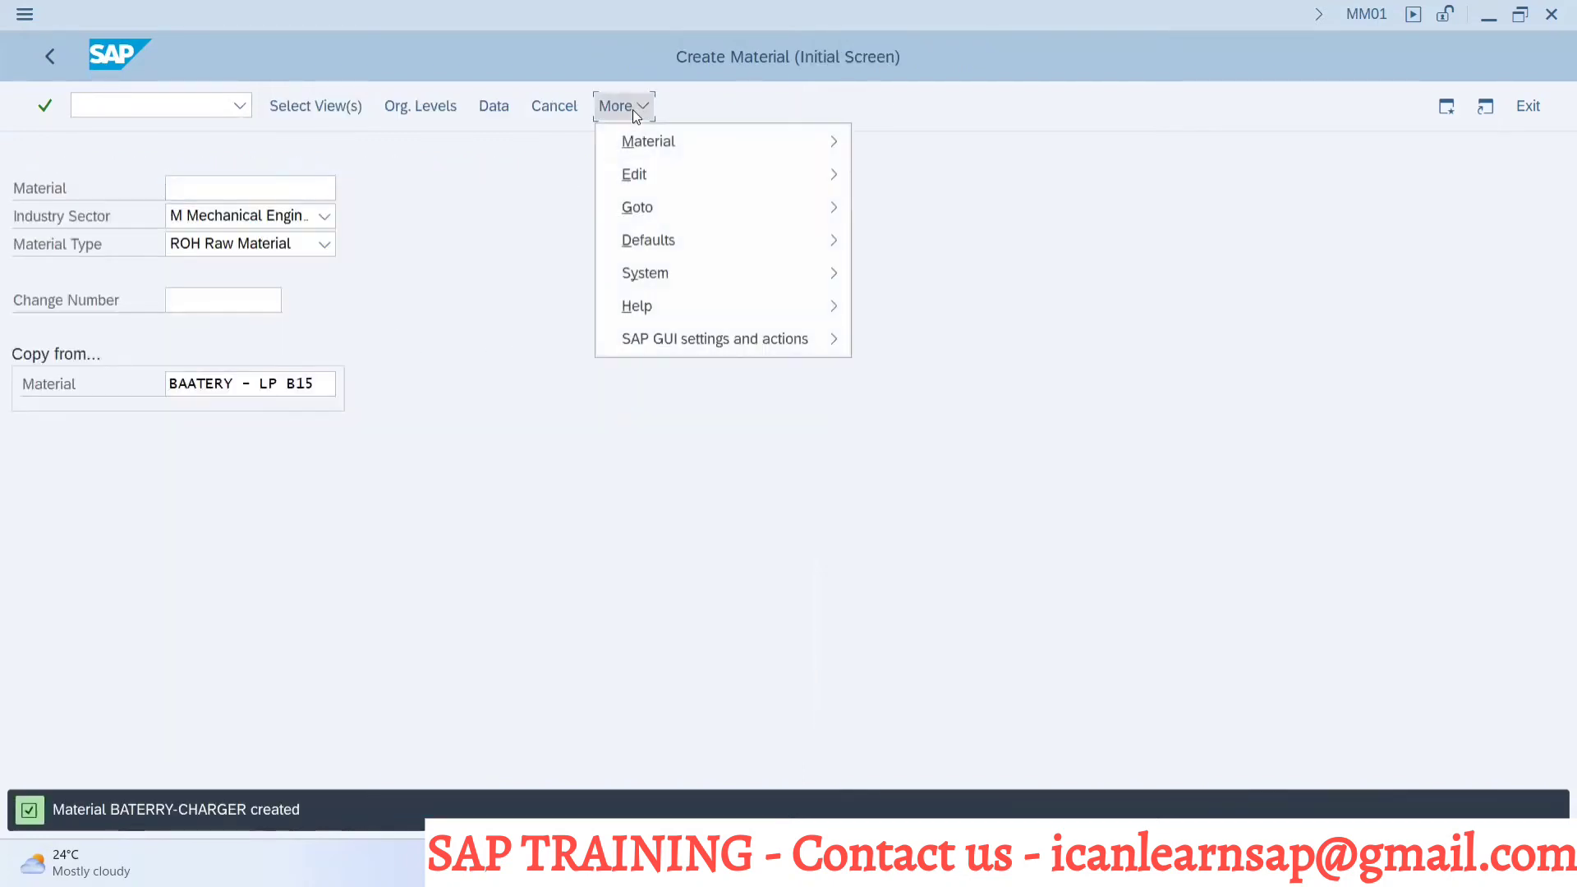
mouse_move(837, 146)
mouse_move(880, 246)
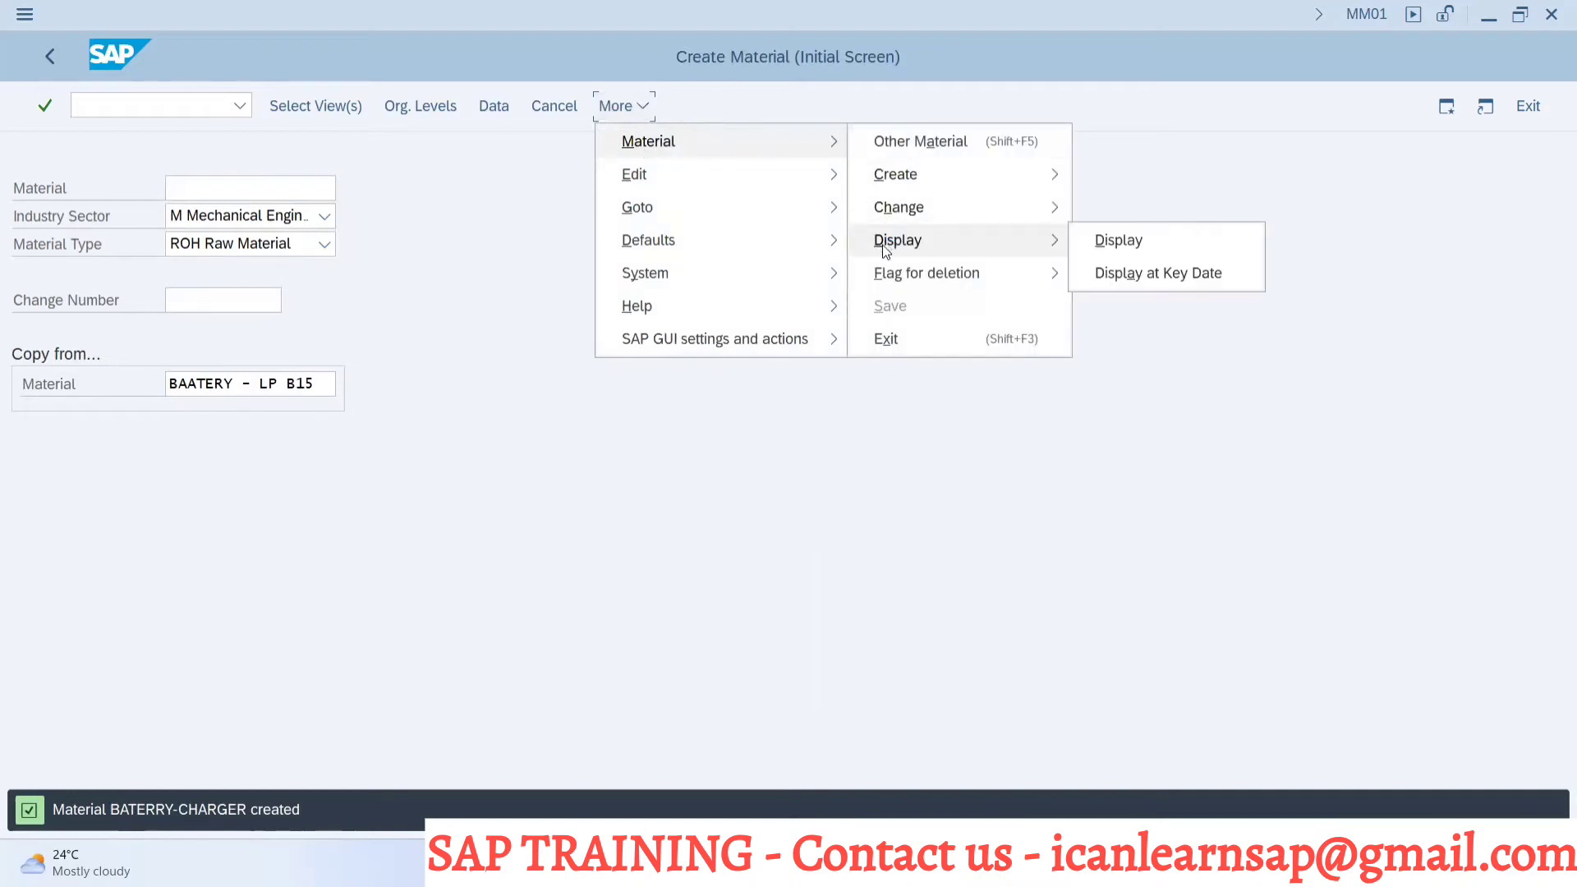
click(1098, 240)
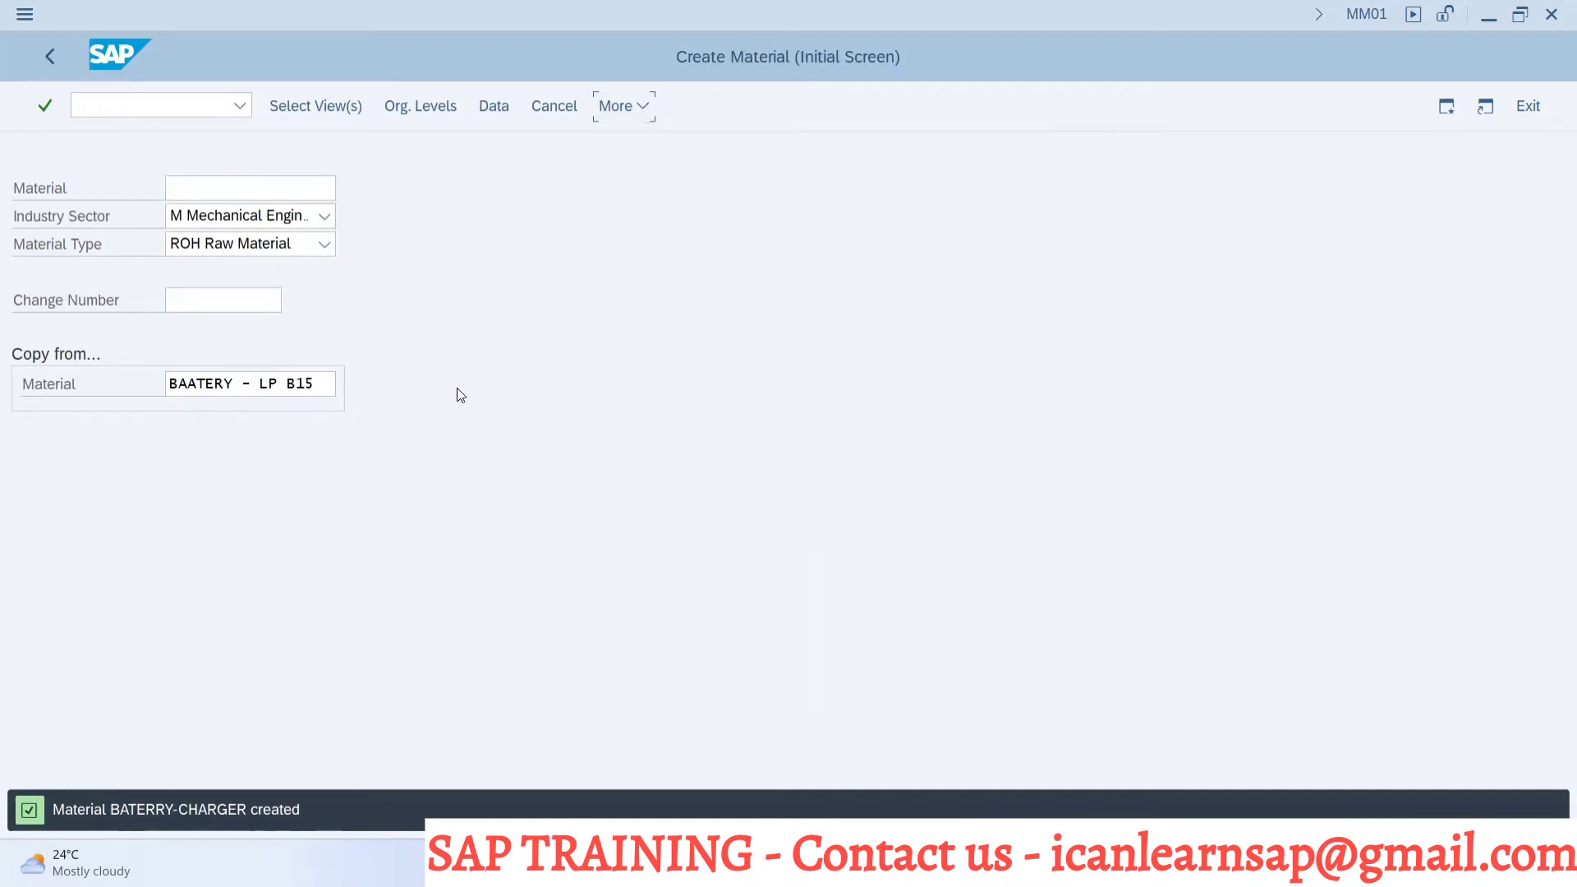
click(334, 194)
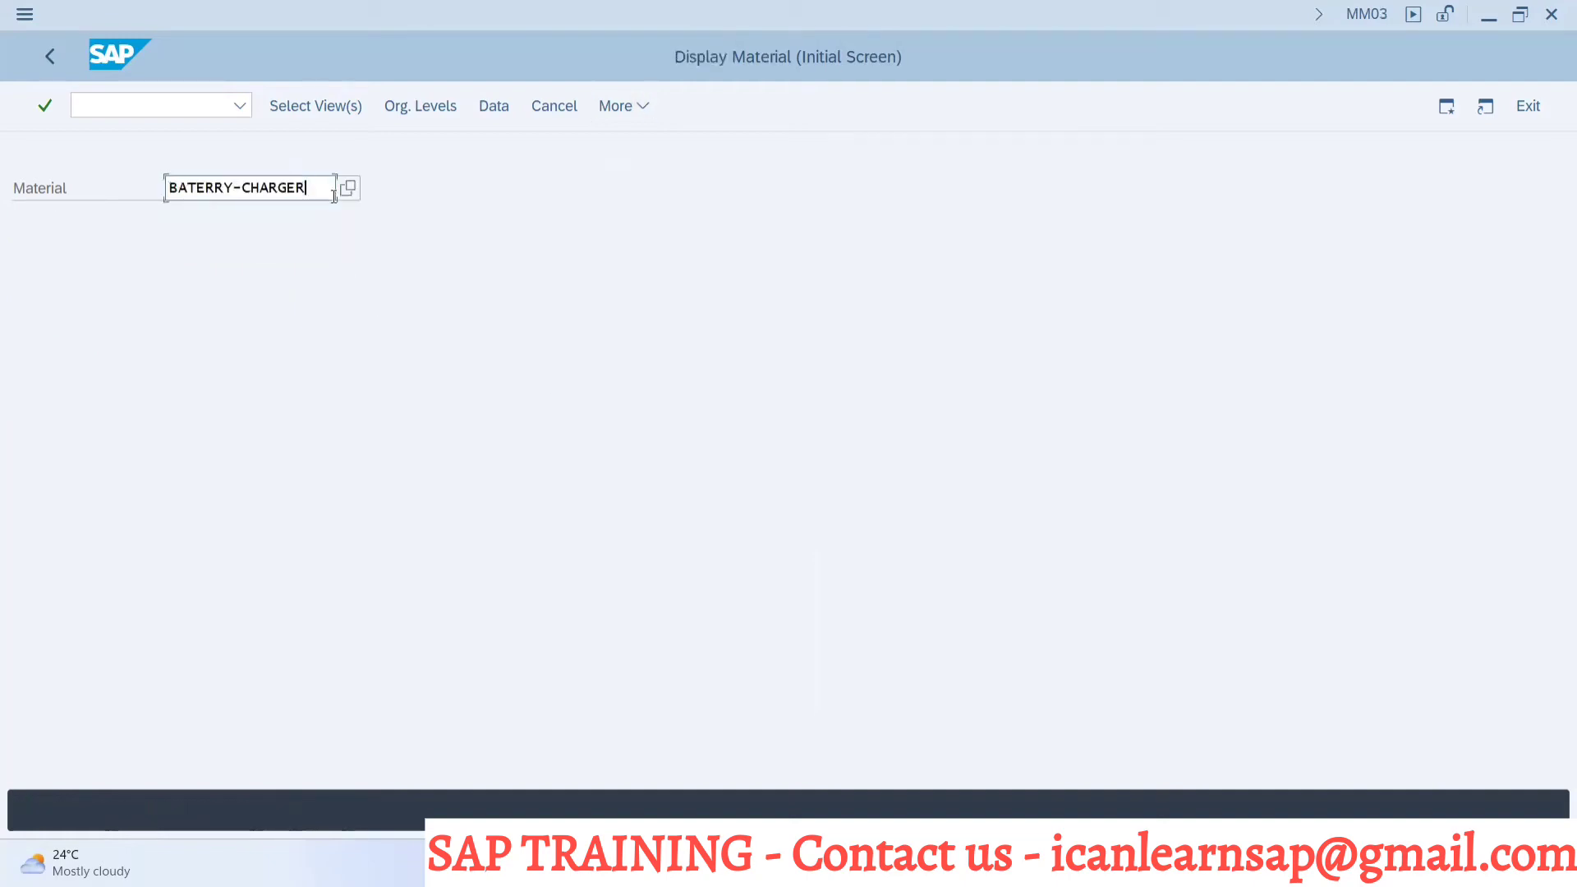
Compare the Multi level BOM slide in PowerPoint with the component list of the LAPTOP-B14 BOM in SAP
key(alt+Tab)
key(alt+Tab)
key(alt+Tab)
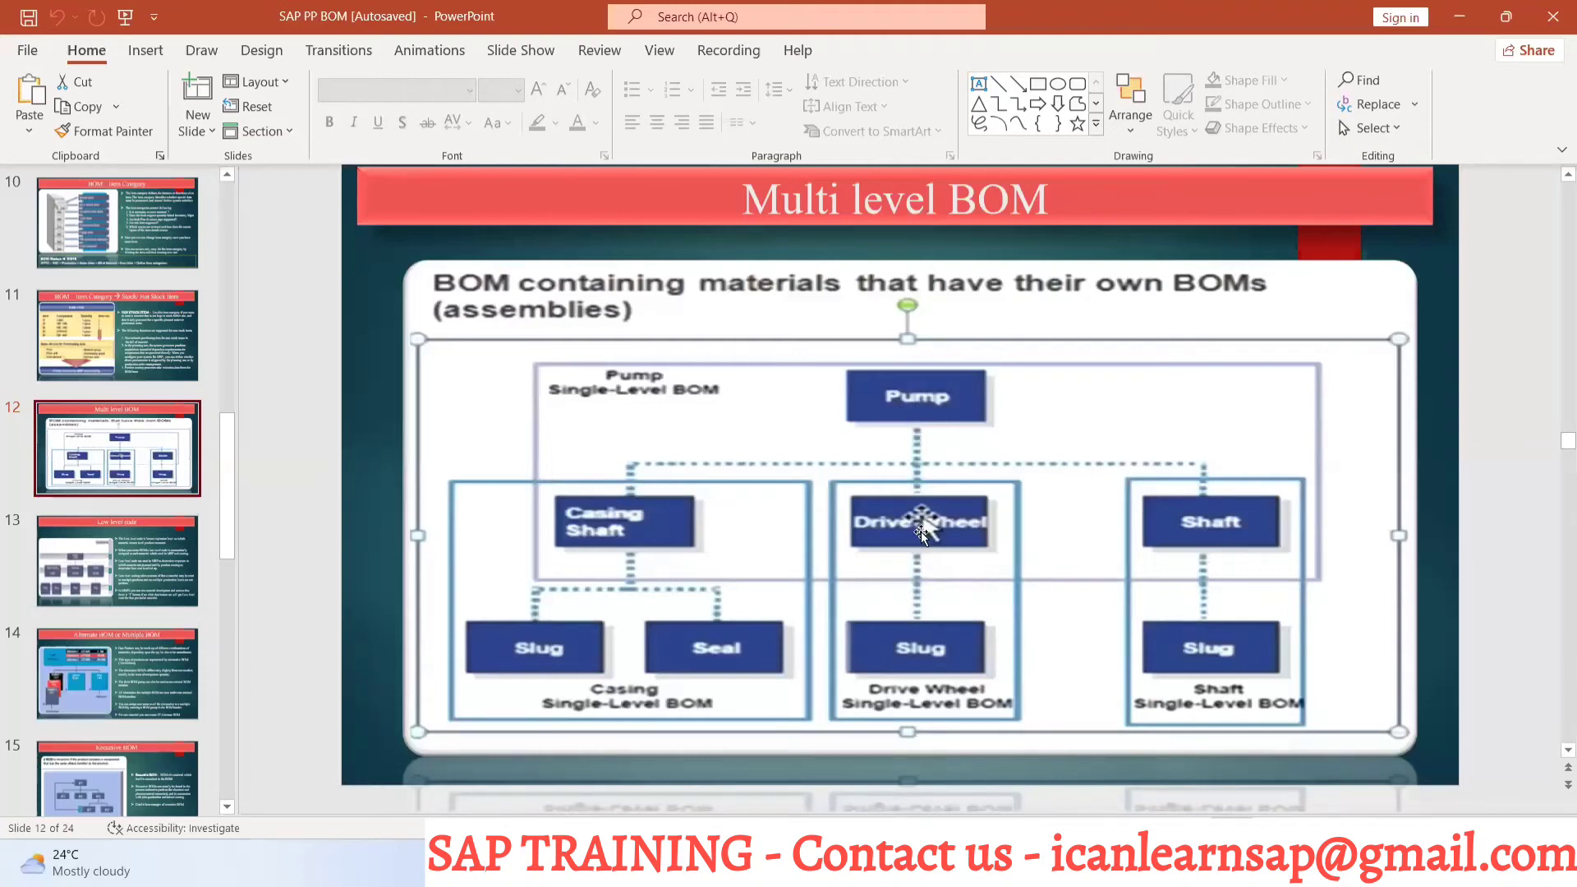
key(alt+Tab)
key(Tab)
key(Tab)
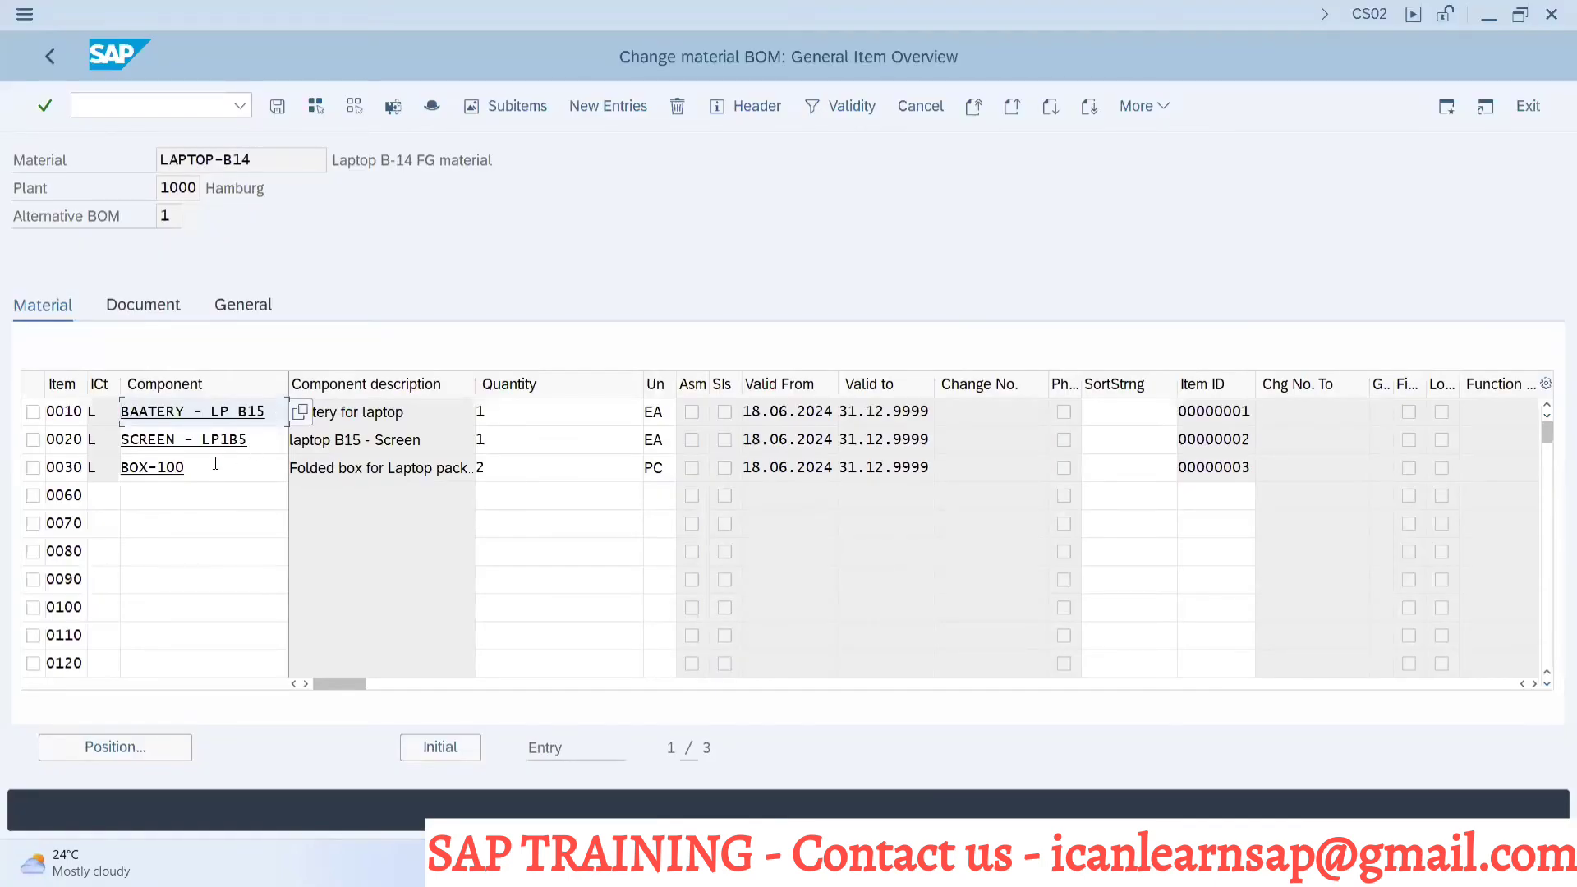
key(alt+Tab)
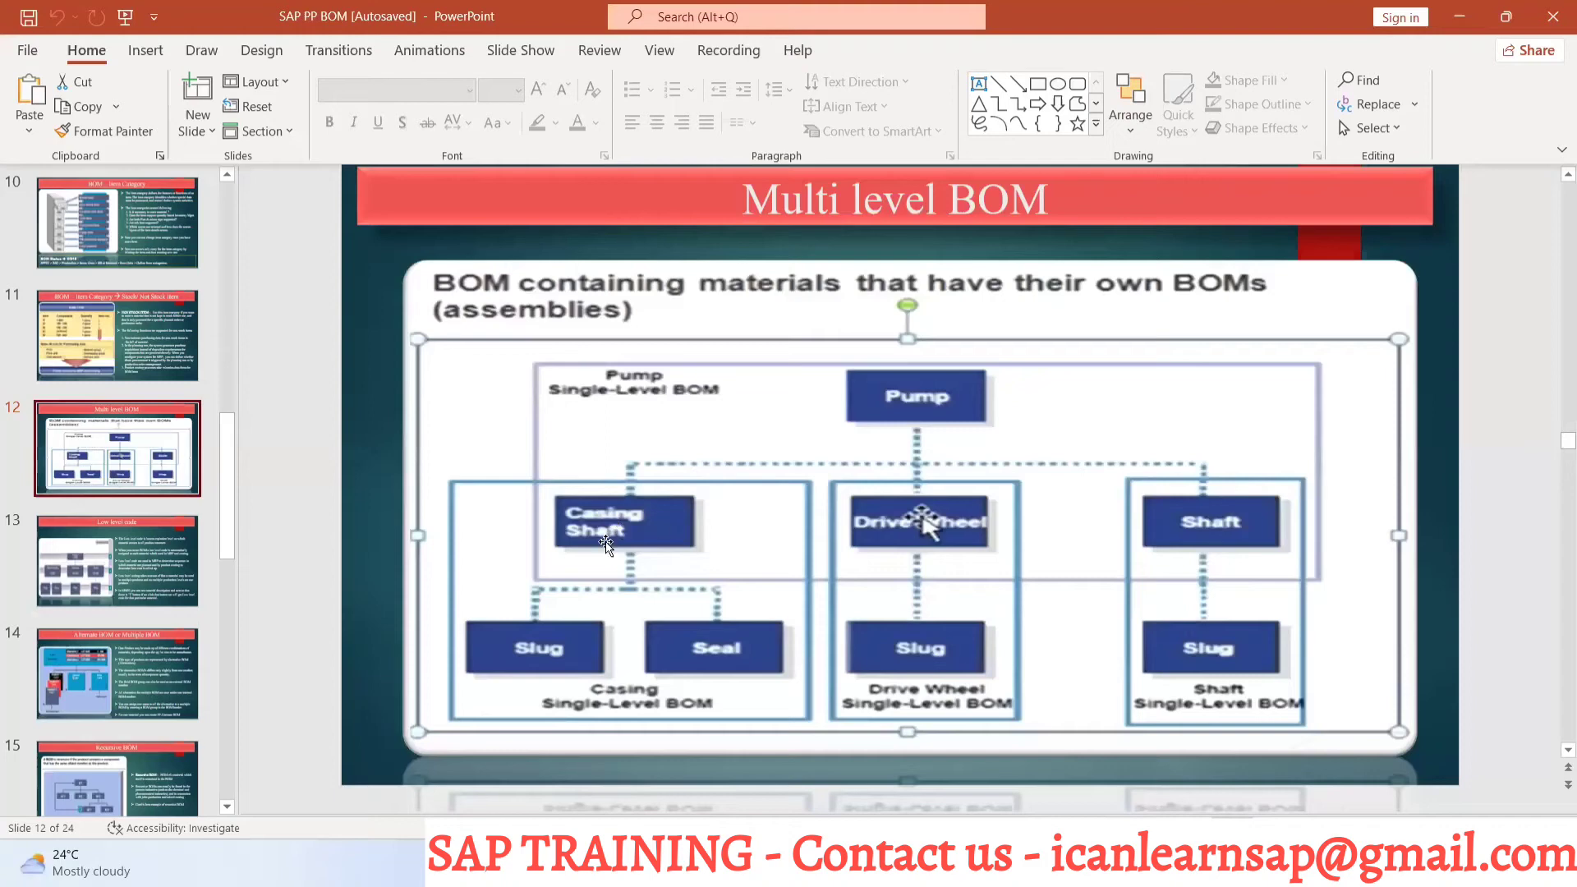
key(alt+Tab)
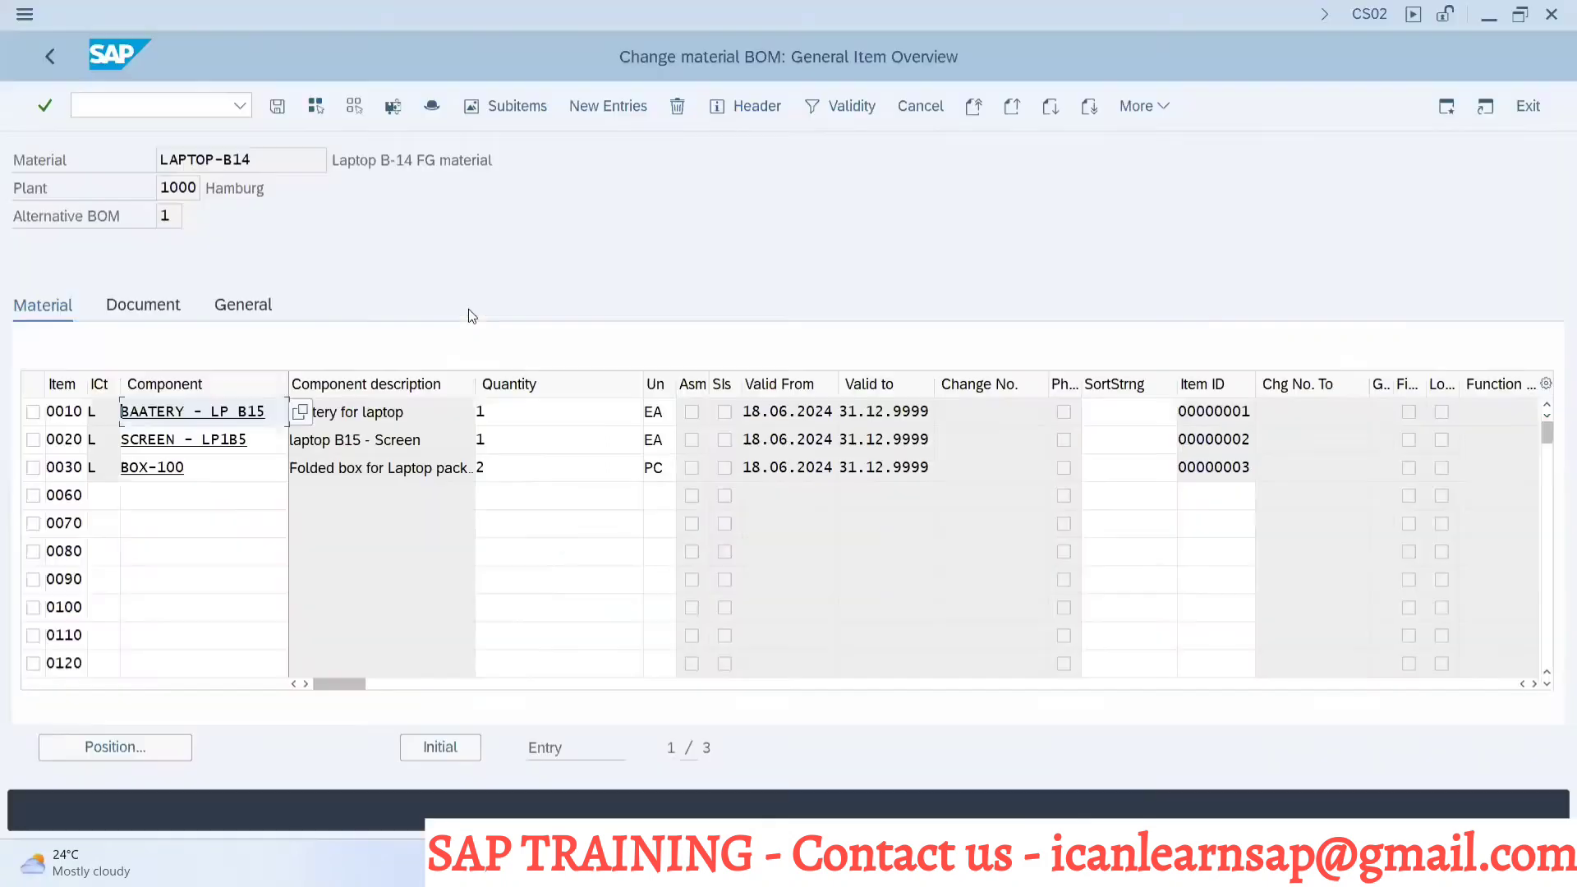
Copy the LAPTOP-B14 battery component's number and start its production BOM for plant 1000 with transaction CS01 in a new session
click(273, 412)
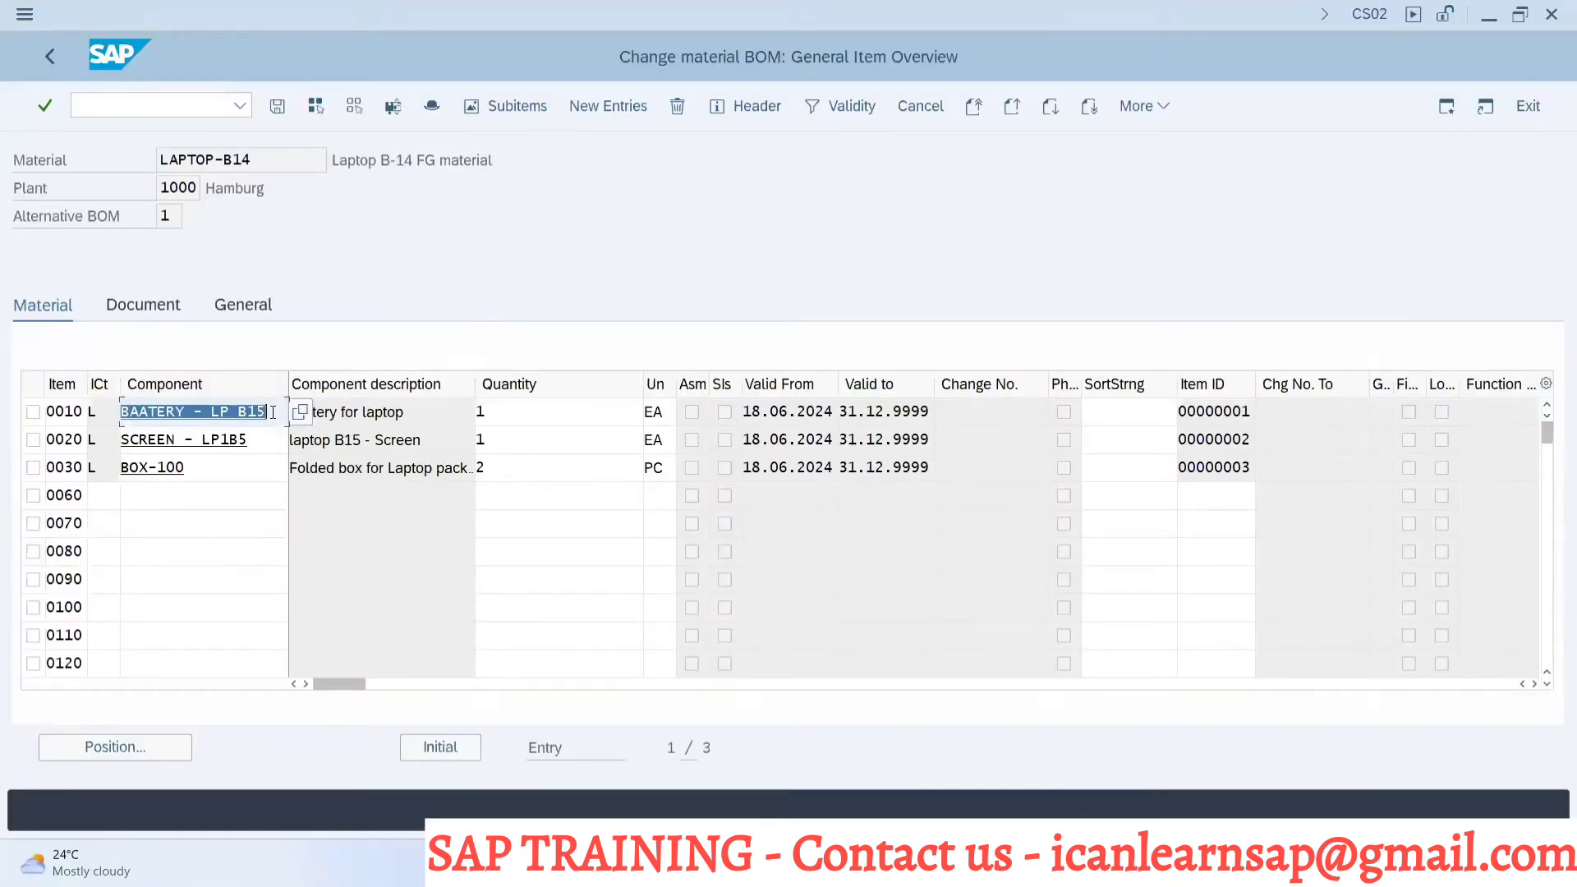
click(1446, 109)
text(cs01)
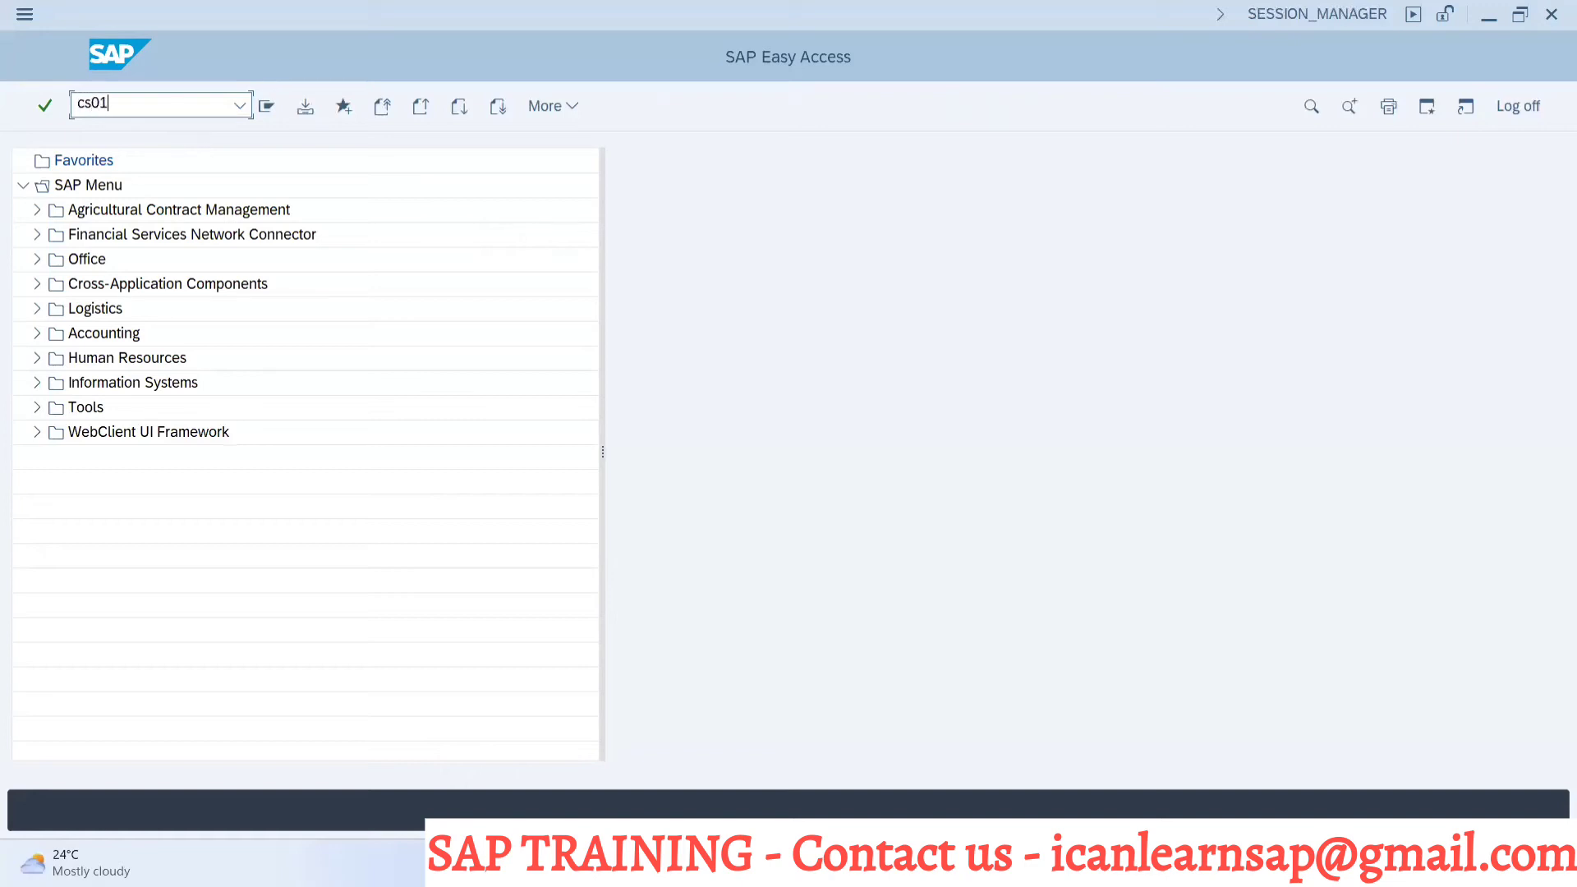
key(Return)
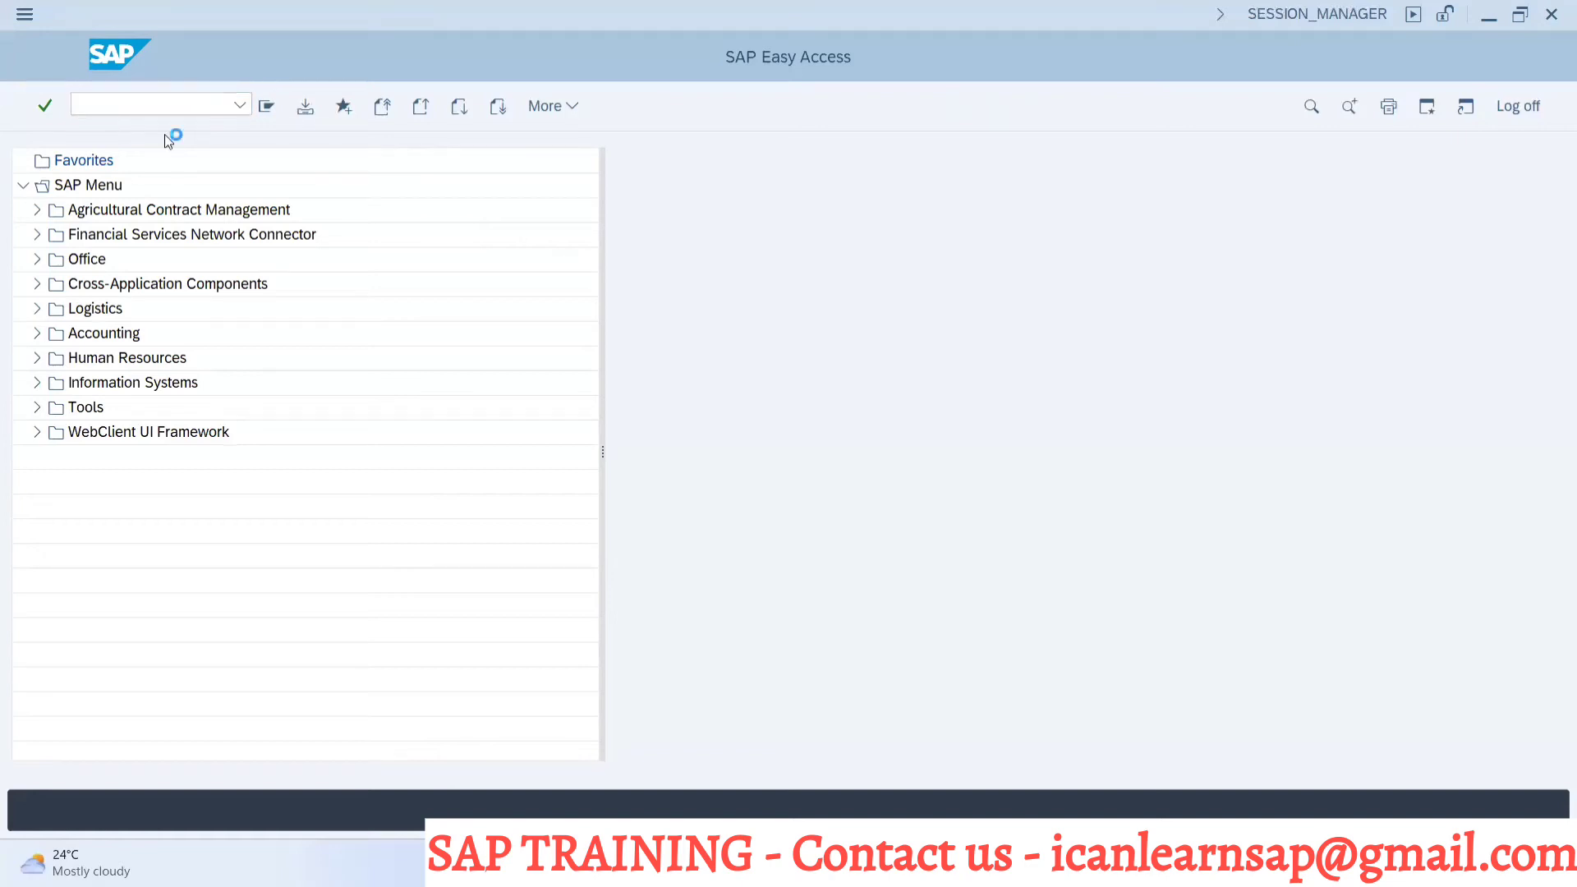
text(BAATERY - LP B15)
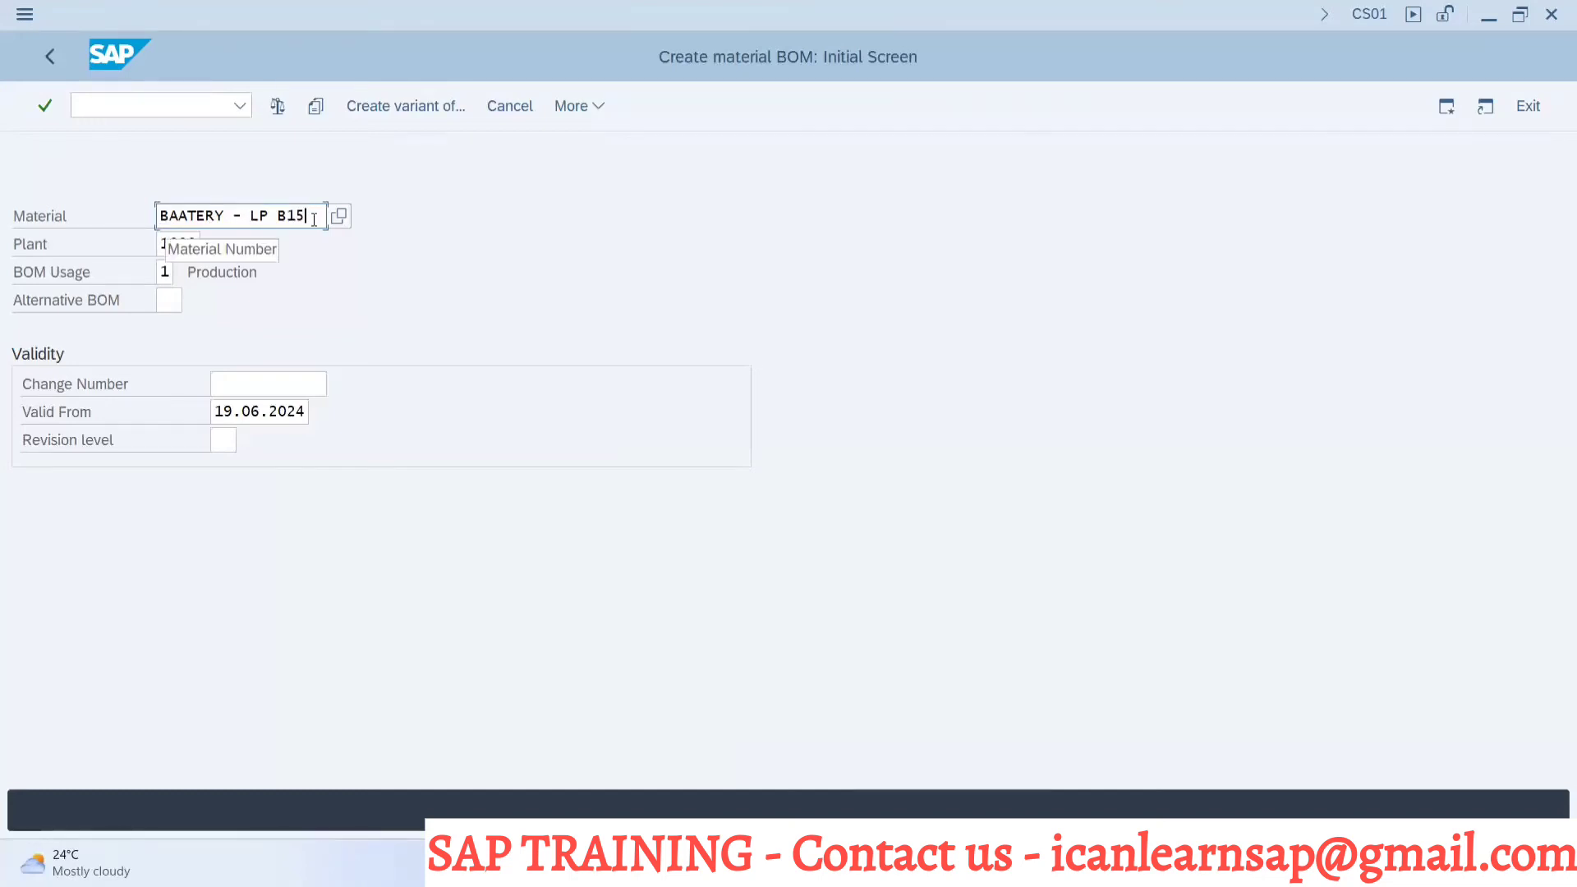
key(Return)
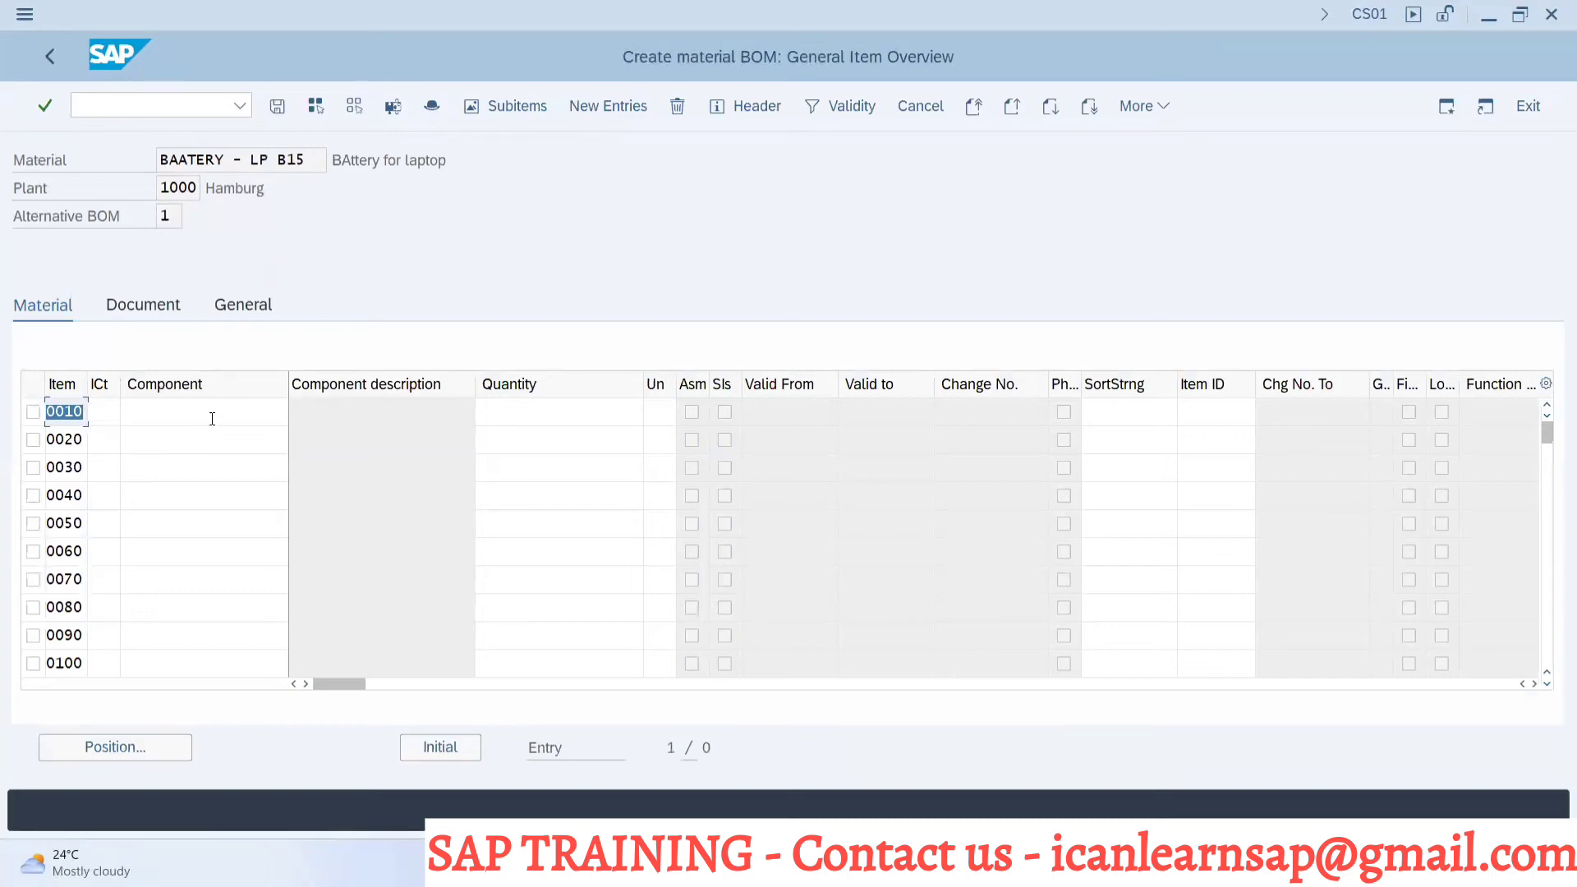
Enter BATERRY-CHARGER, copied from the material display session, as the component of item 0010 with item category L
click(212, 419)
key(alt+Tab)
key(alt+Tab)
key(alt+Tab)
key(ctrl+a)
key(ctrl+c)
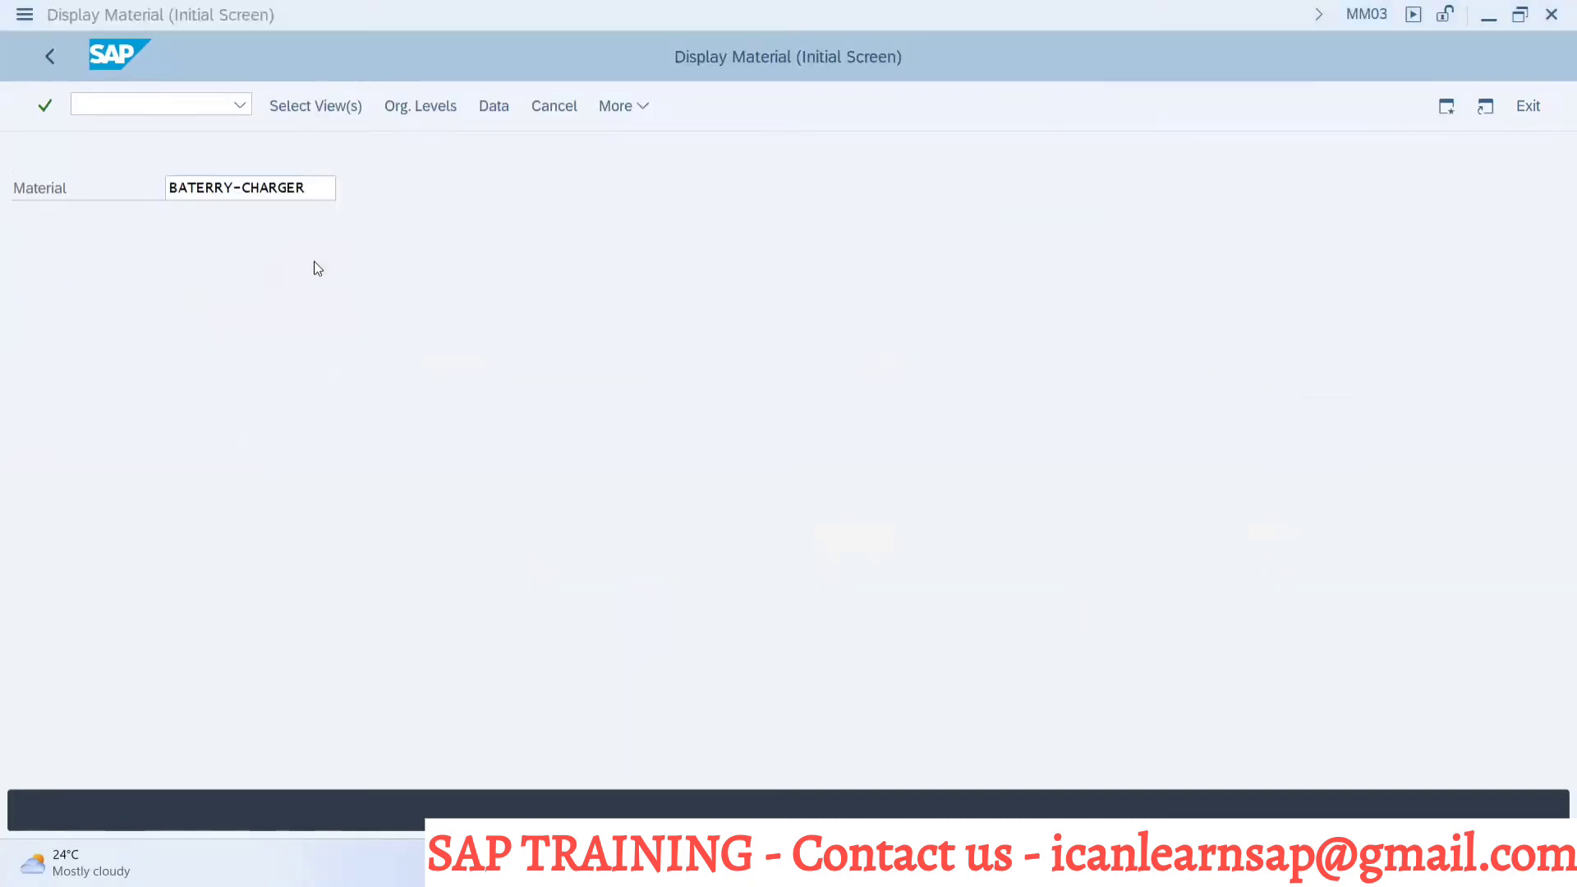
key(alt+Tab)
key(ctrl+v)
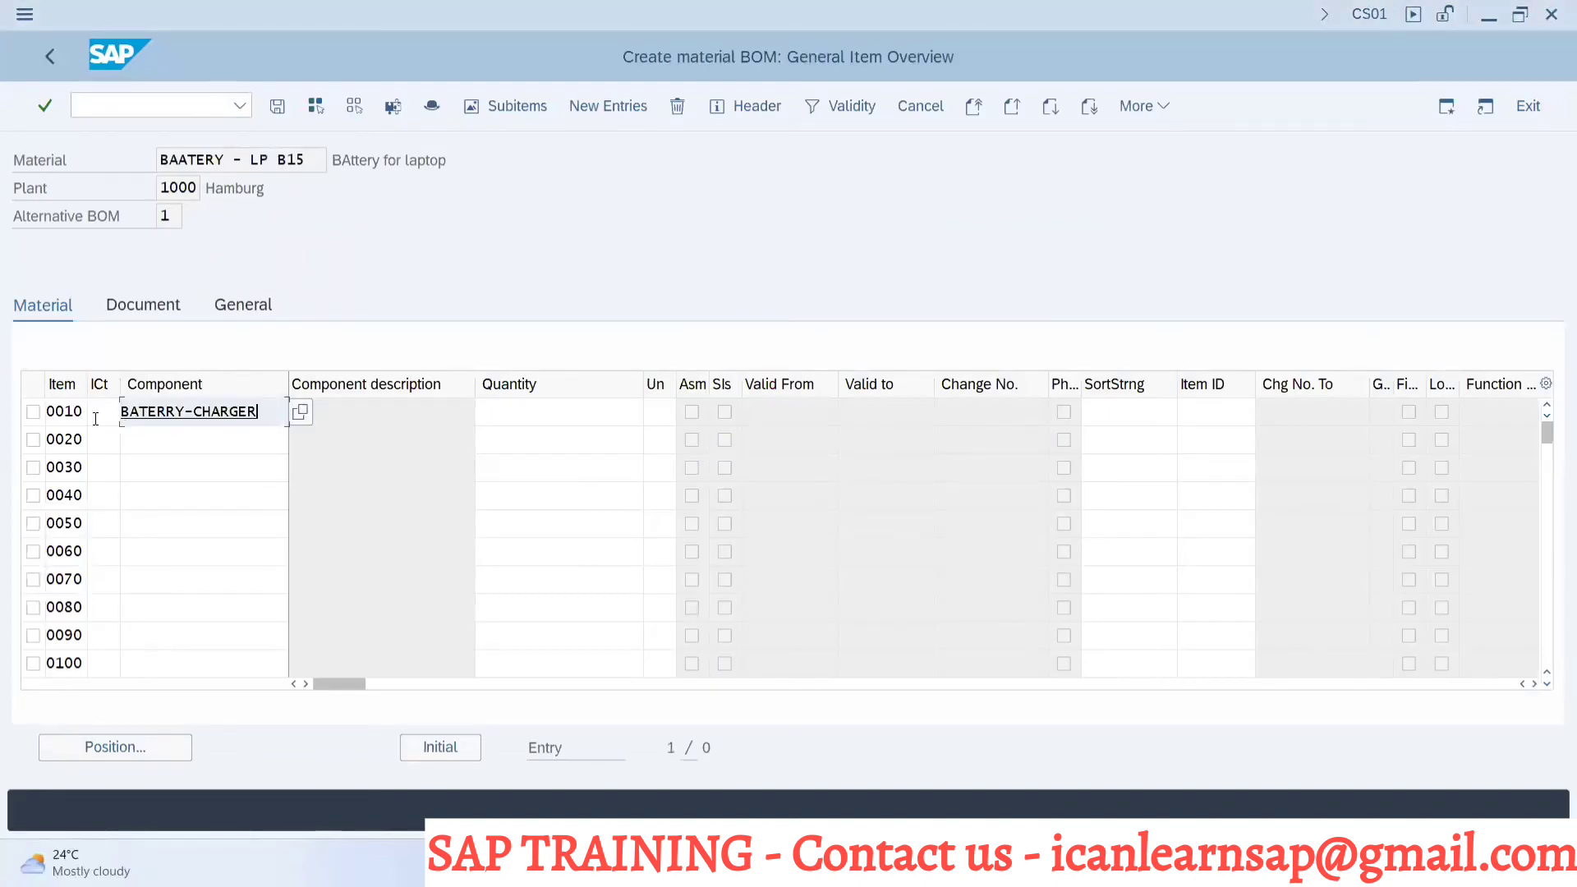
click(96, 415)
text(L)
key(alt+Tab)
key(alt+Tab)
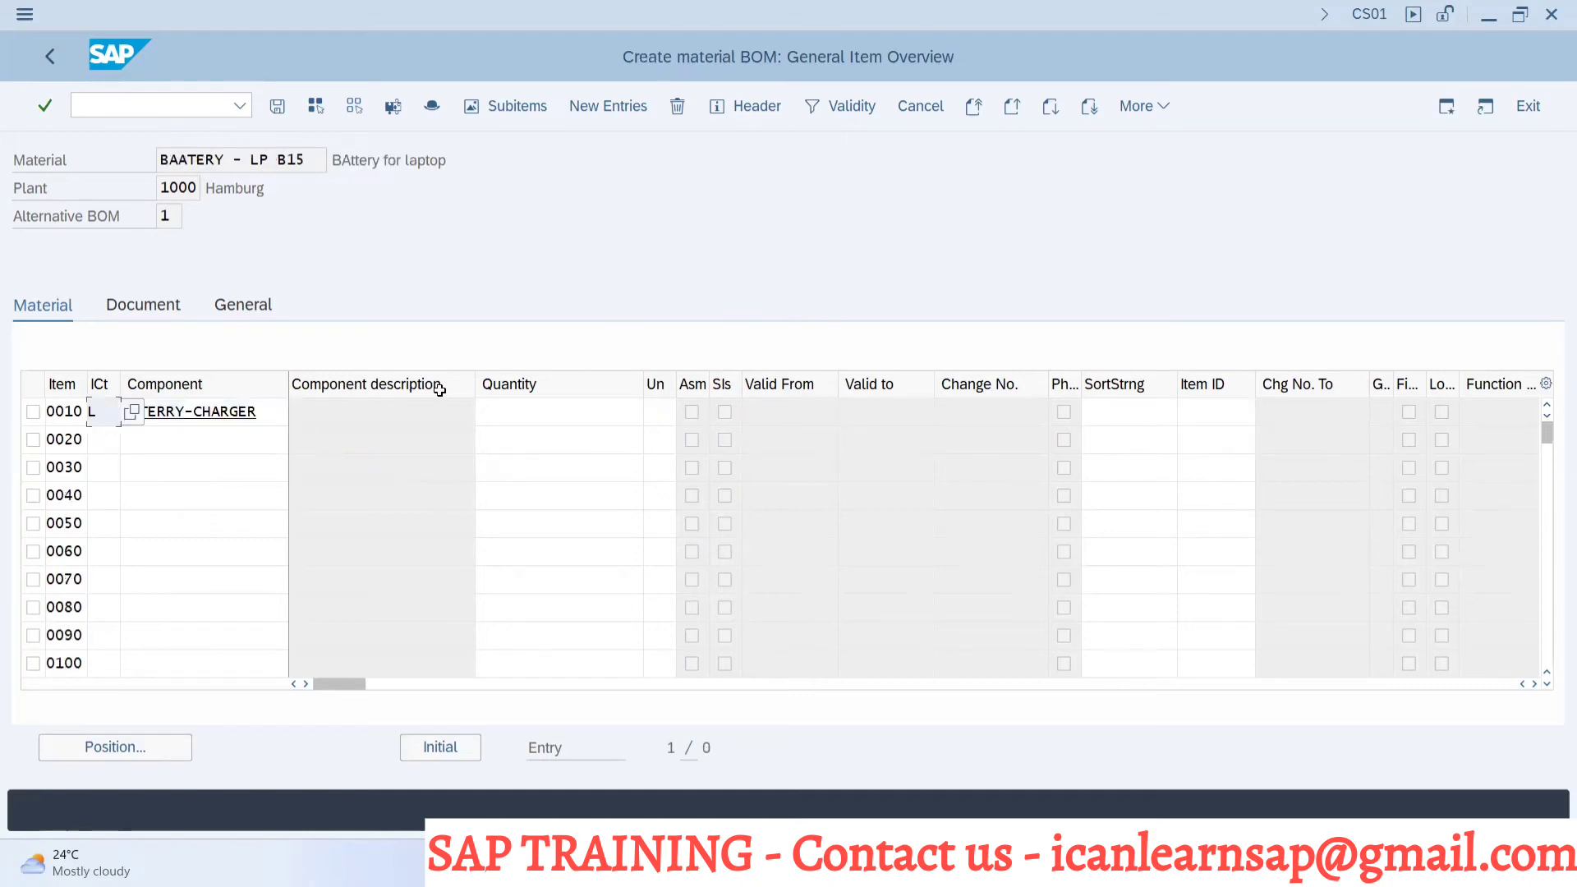
Set the quantity of item 0010, BATERRY-CHARGER, to 1 with unit EA
click(493, 411)
text(1)
click(650, 412)
text(EA)
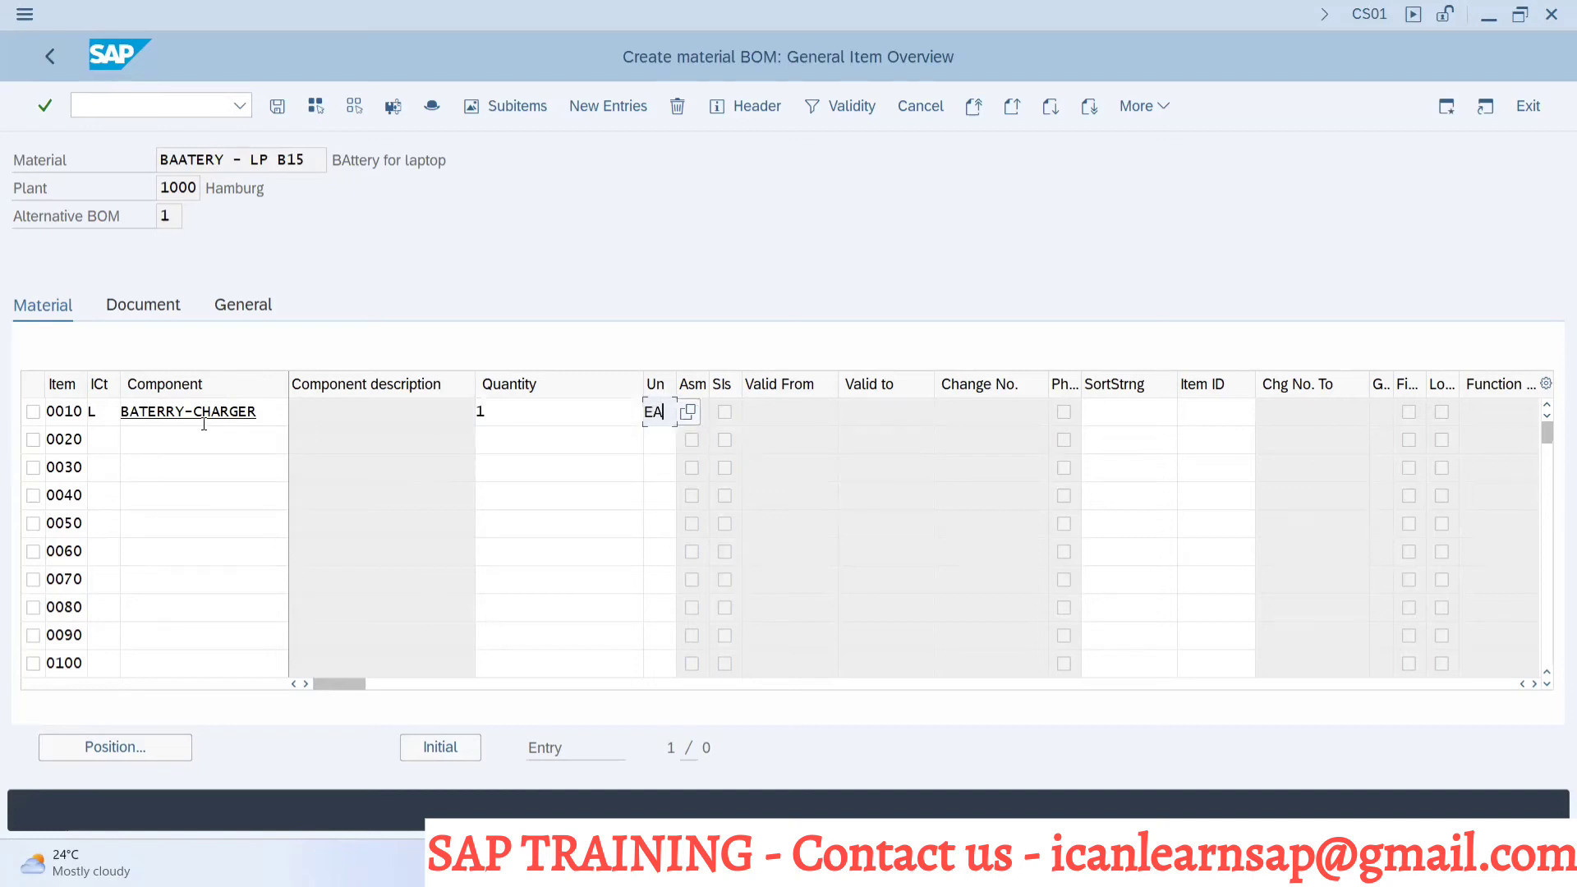
Enter item 0020 with item category L and component BATTERY SOCKET, copied from the material display session
click(104, 438)
text(L)
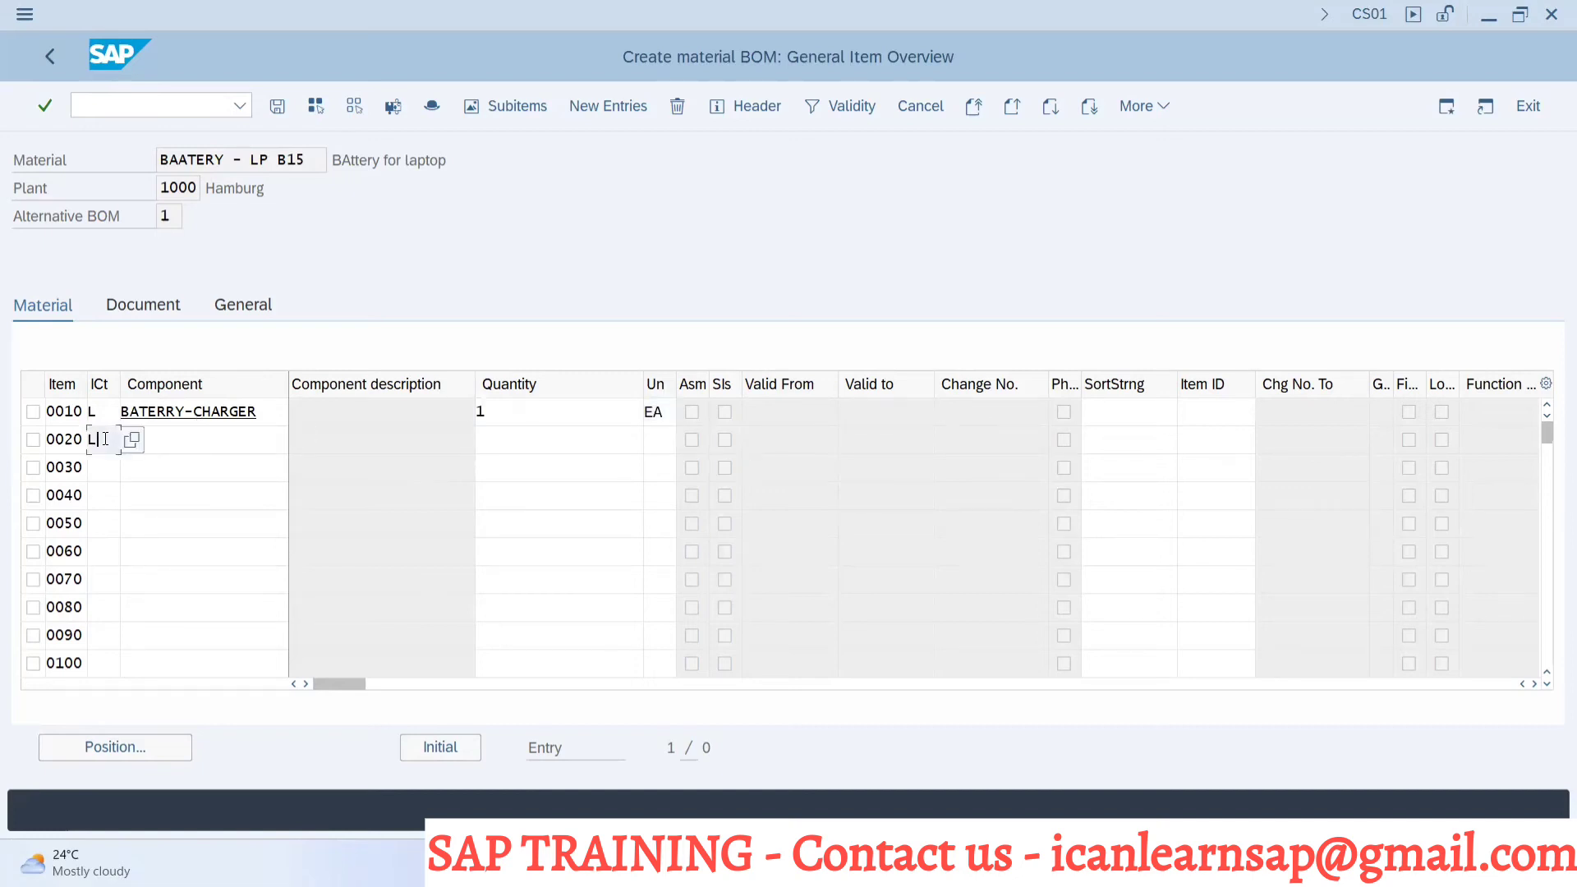
click(200, 450)
key(alt+Tab)
key(alt+Tab)
key(alt+Tab)
key(alt+Tab)
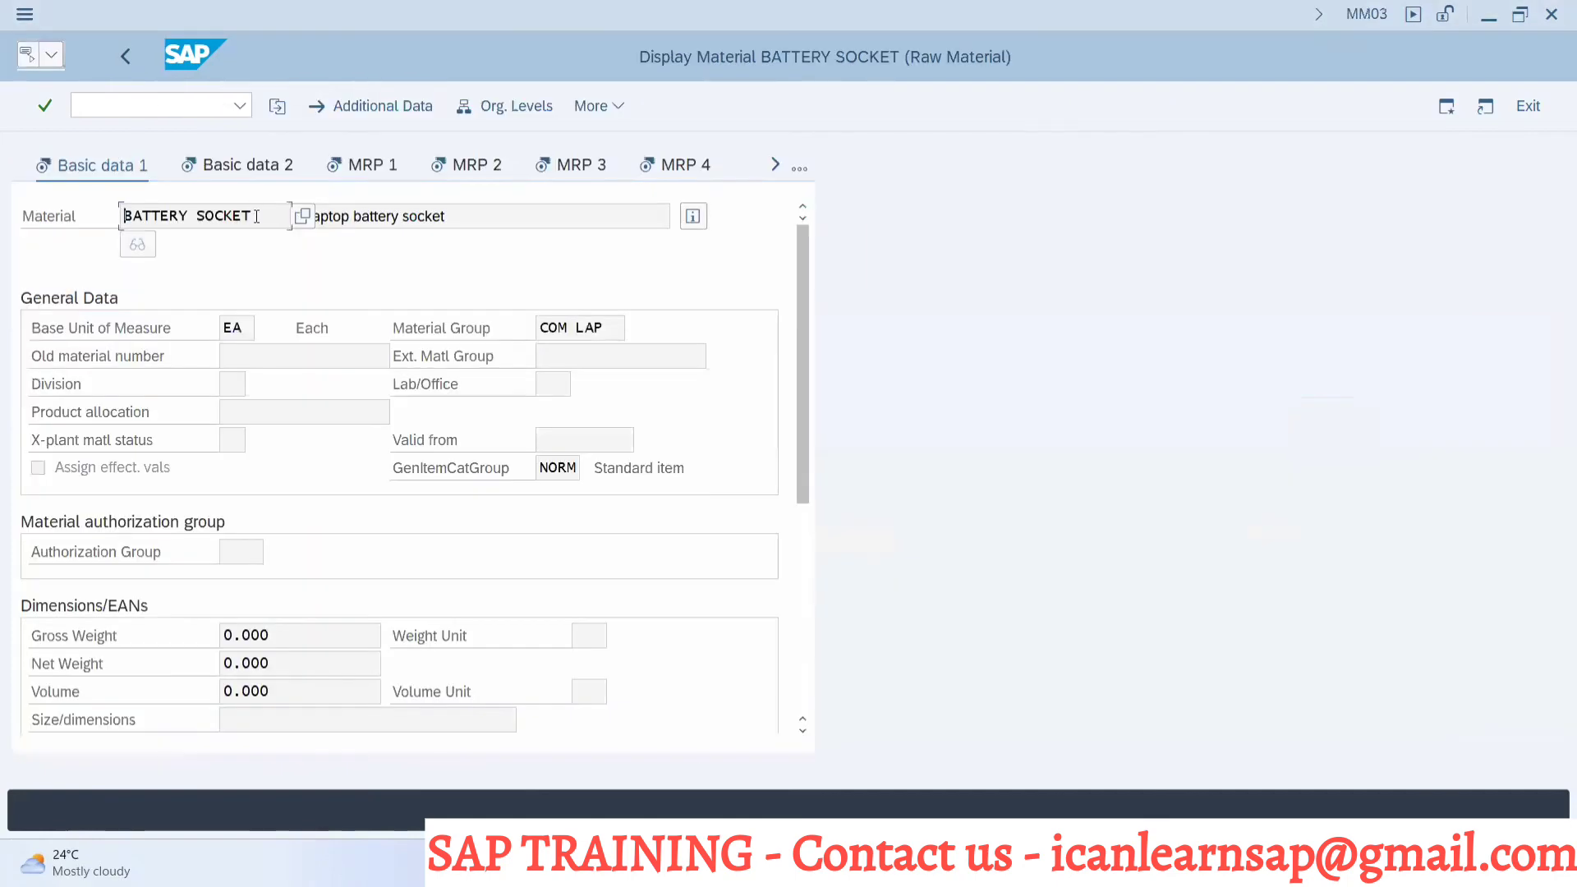
click(257, 217)
key(shift+Home)
key(ctrl+c)
key(alt+Tab)
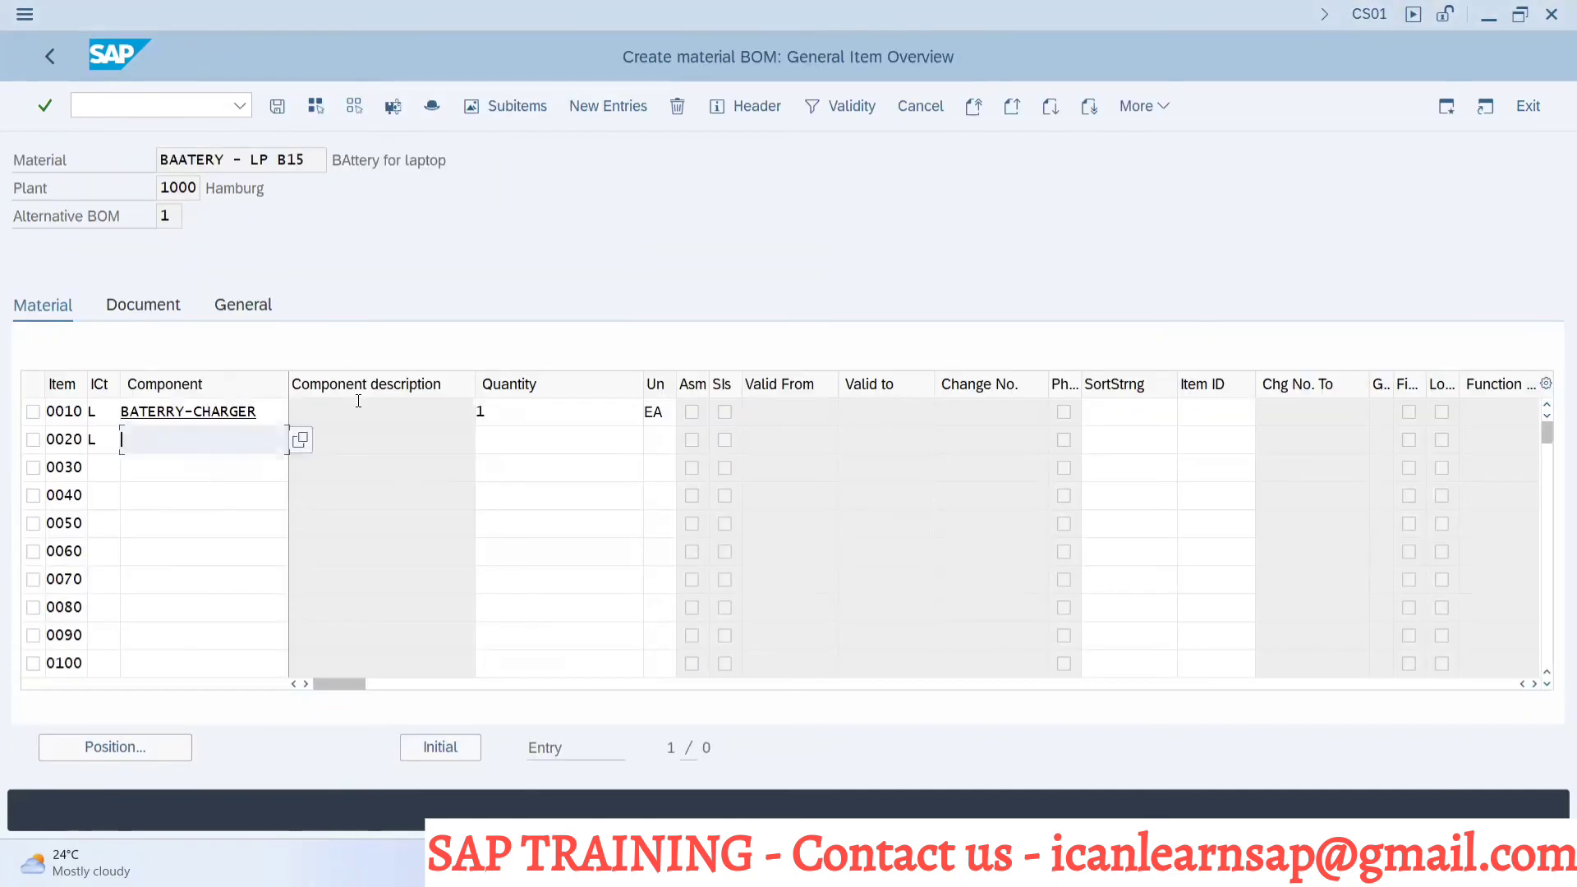
key(ctrl+v)
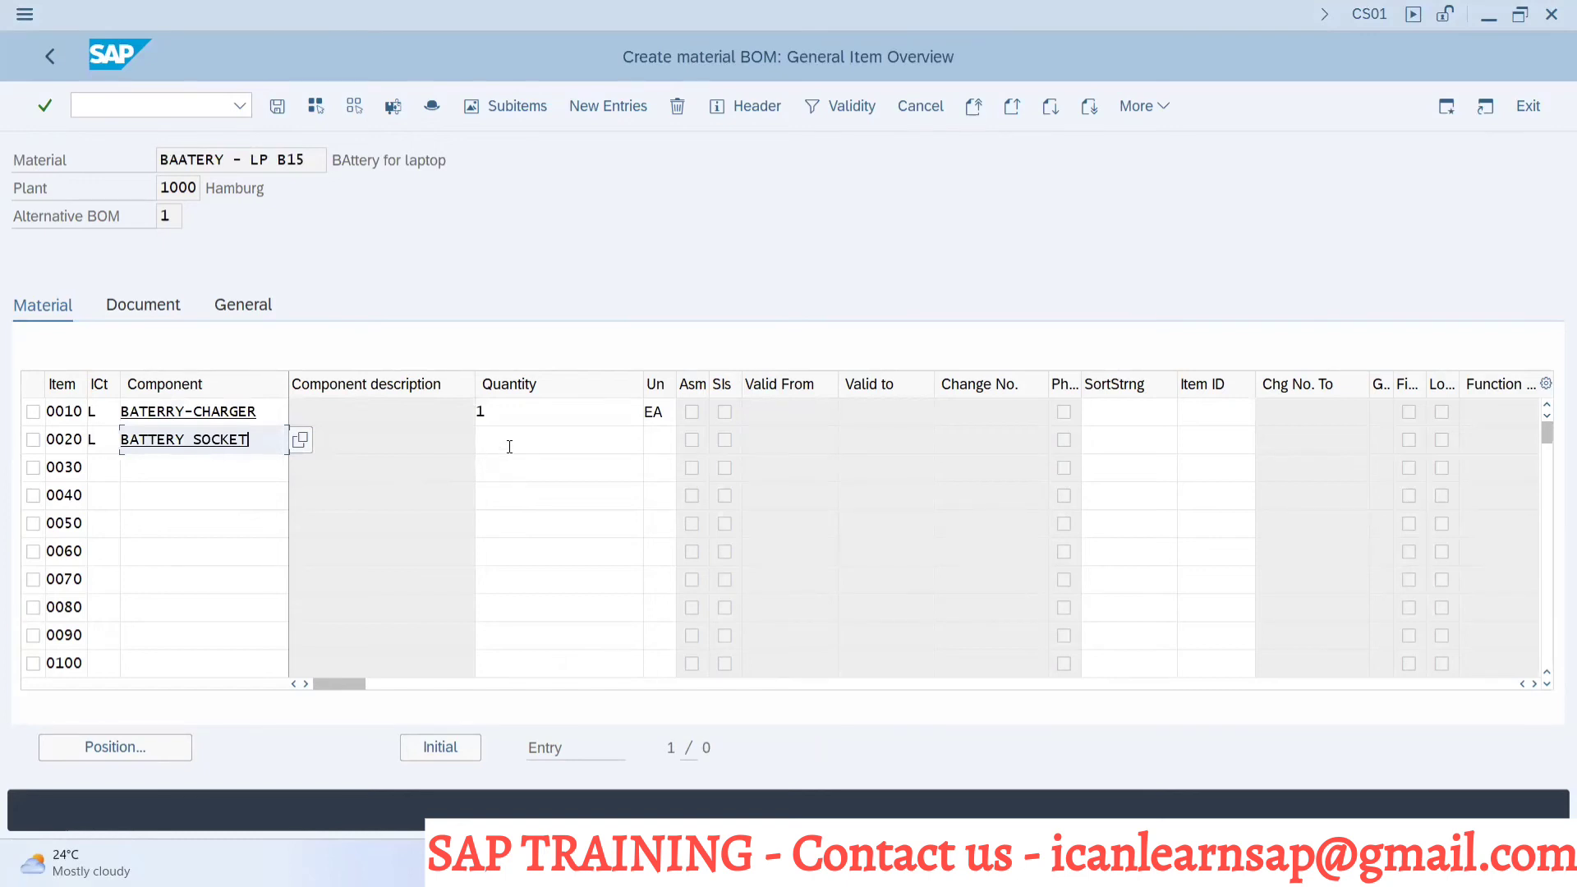
Set the quantity of item 0020, BATTERY SOCKET, to 1 with unit EA and validate the entries
click(509, 446)
text(1)
click(665, 441)
text(EA)
key(Return)
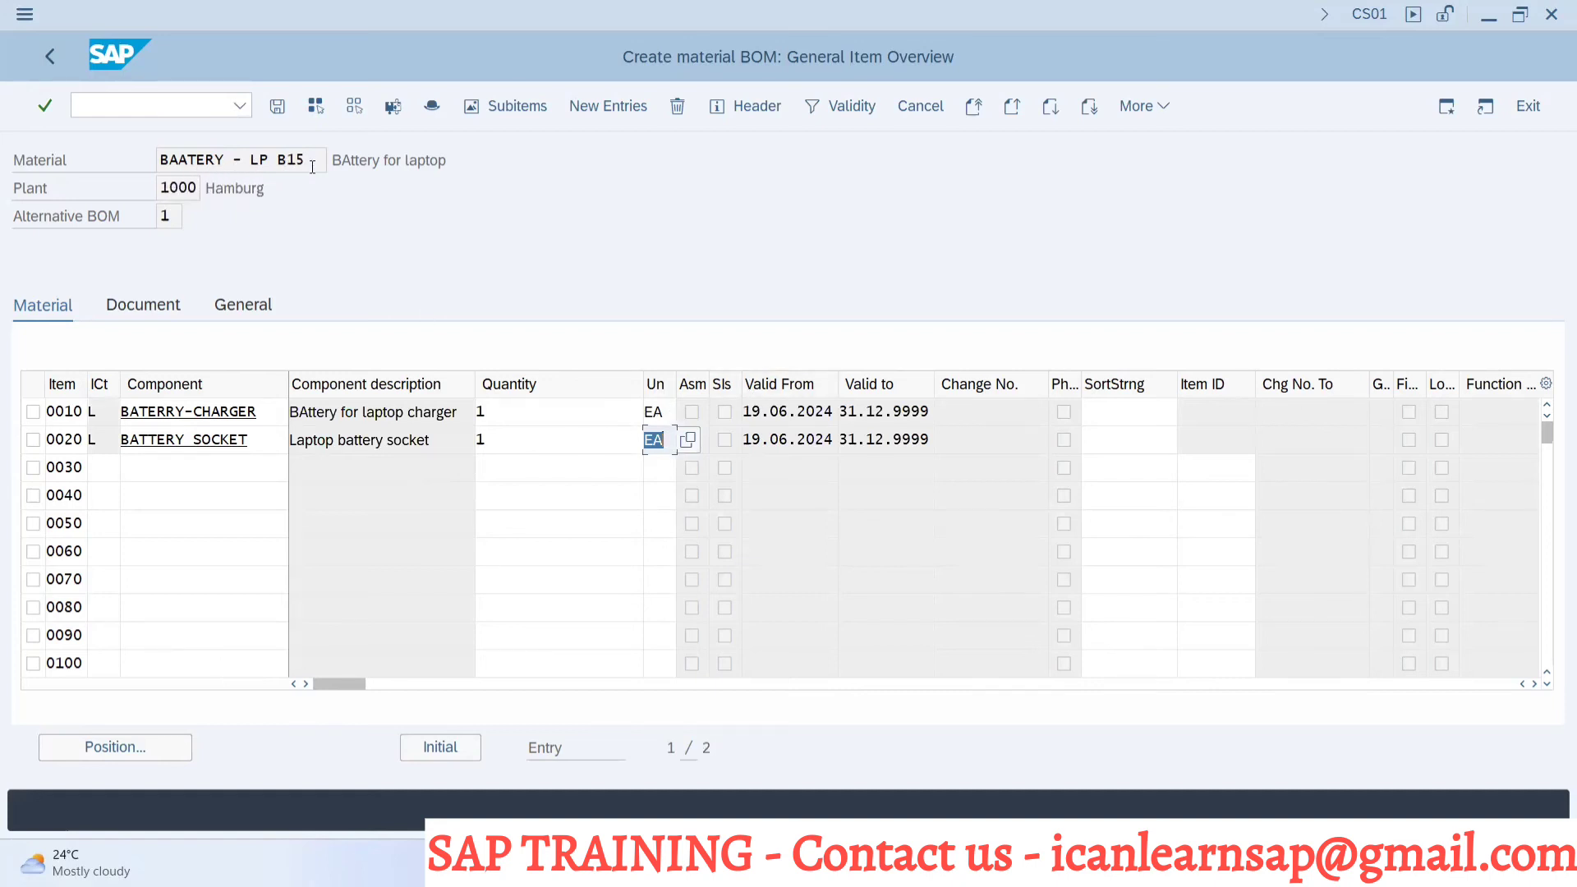
Check the battery item in the LAPTOP-B14 BOM session, then save the new BOM for BAATERY - LP B15
key(alt+Tab)
key(alt+Tab)
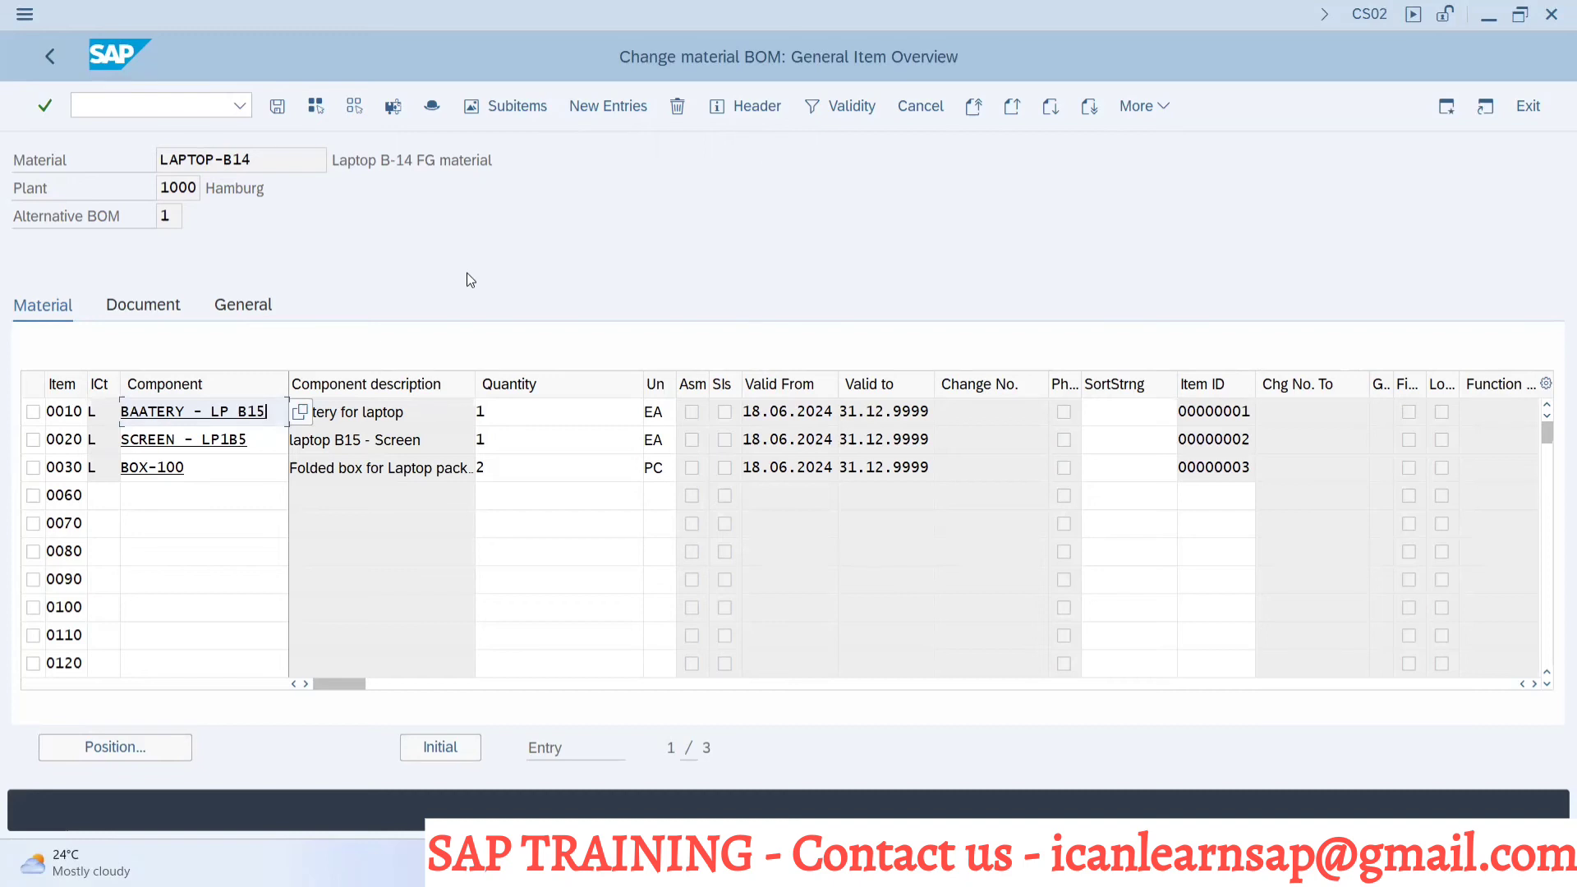
key(Return)
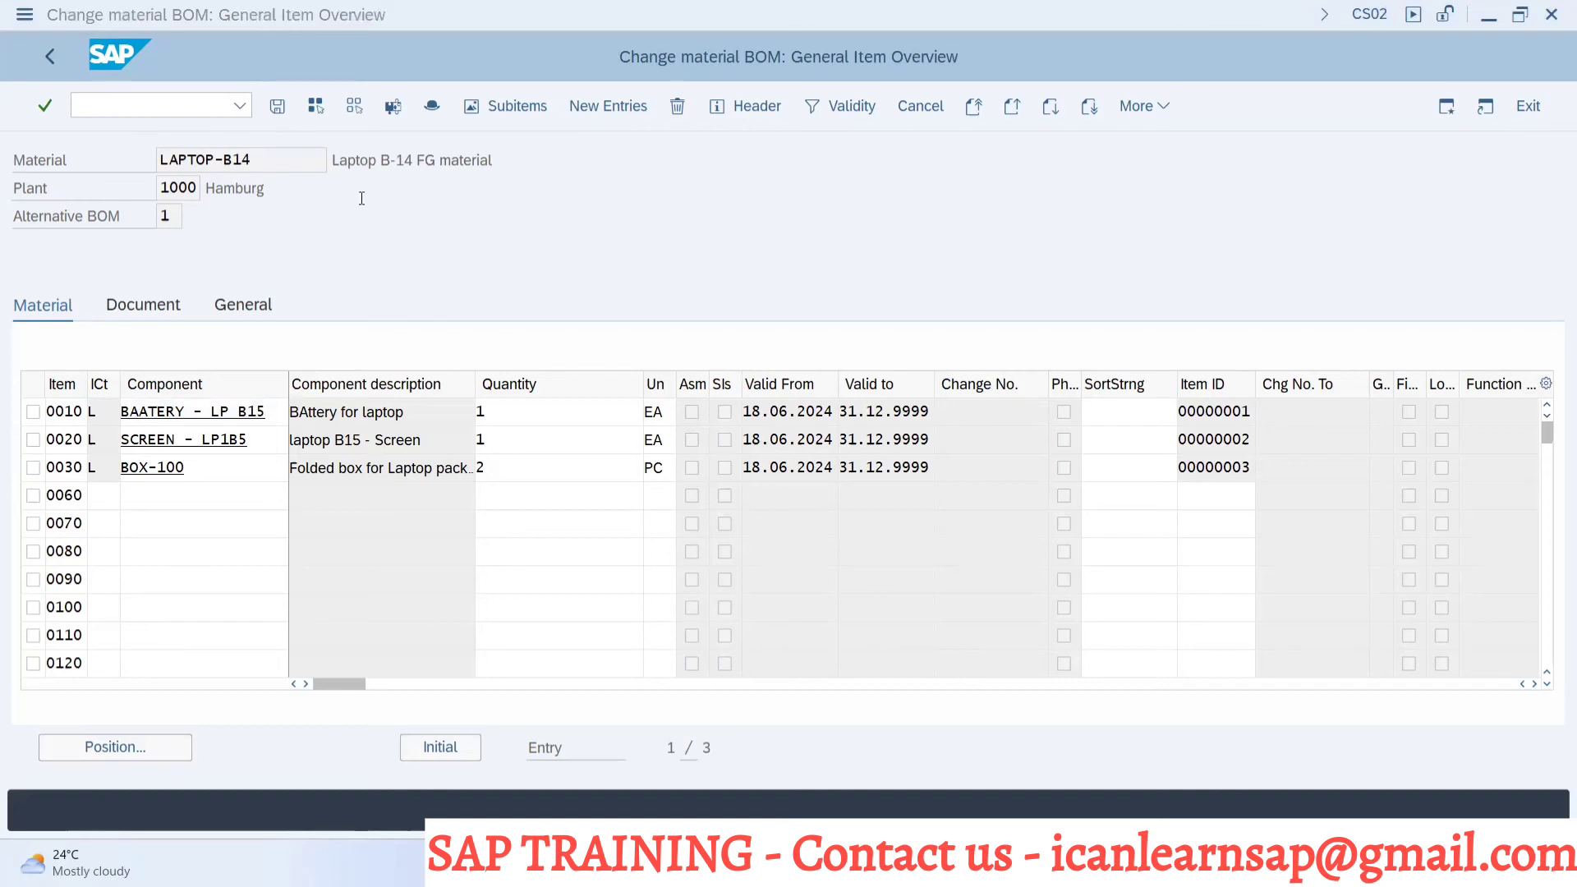
click(246, 412)
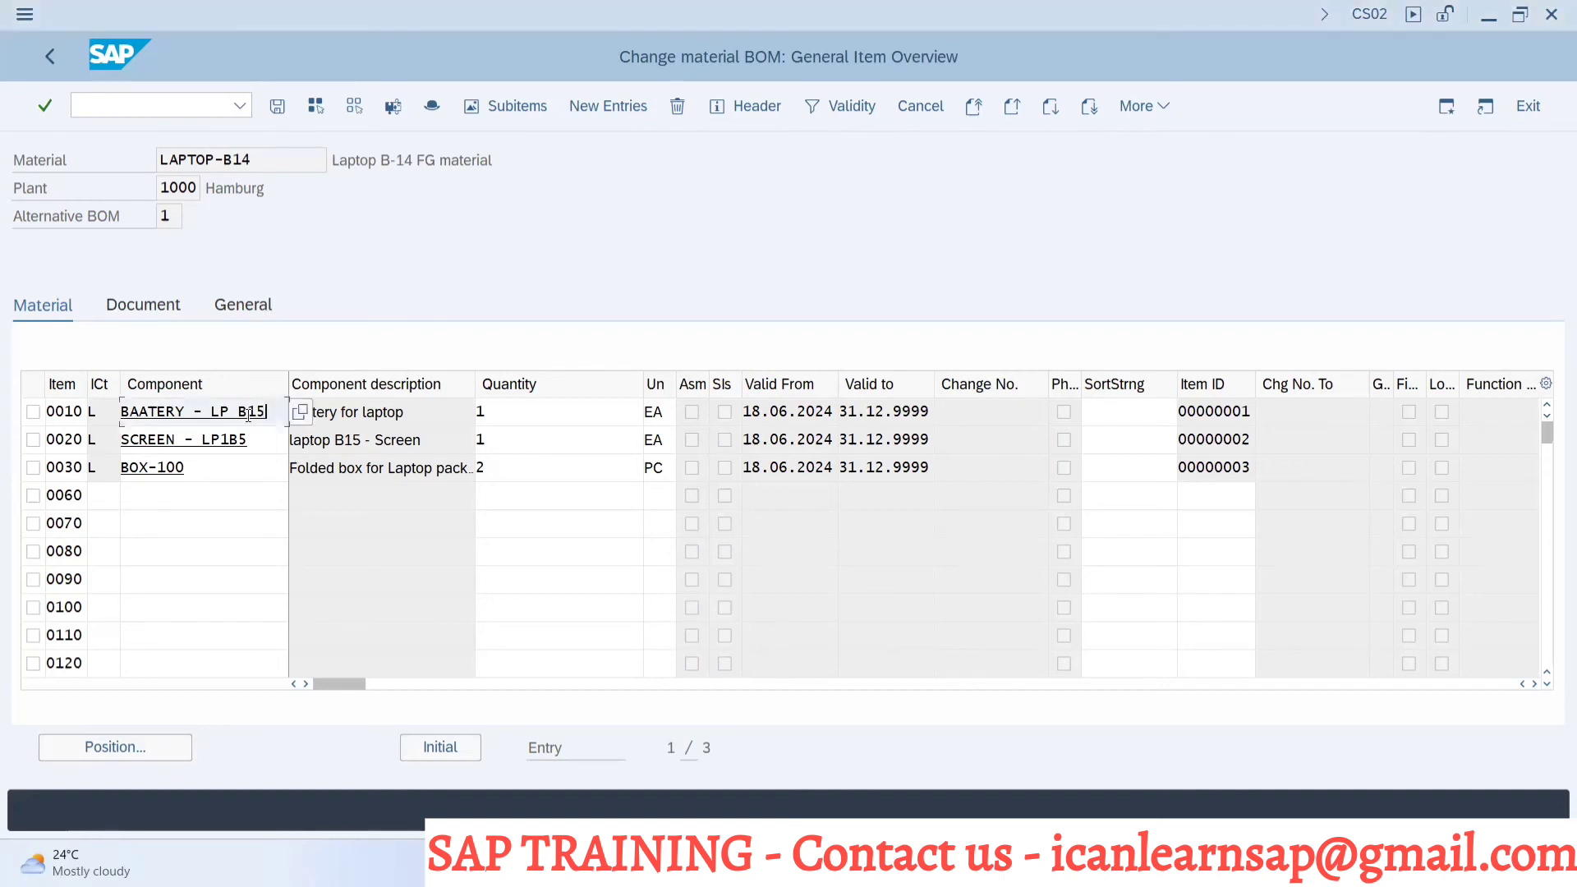
key(alt+Tab)
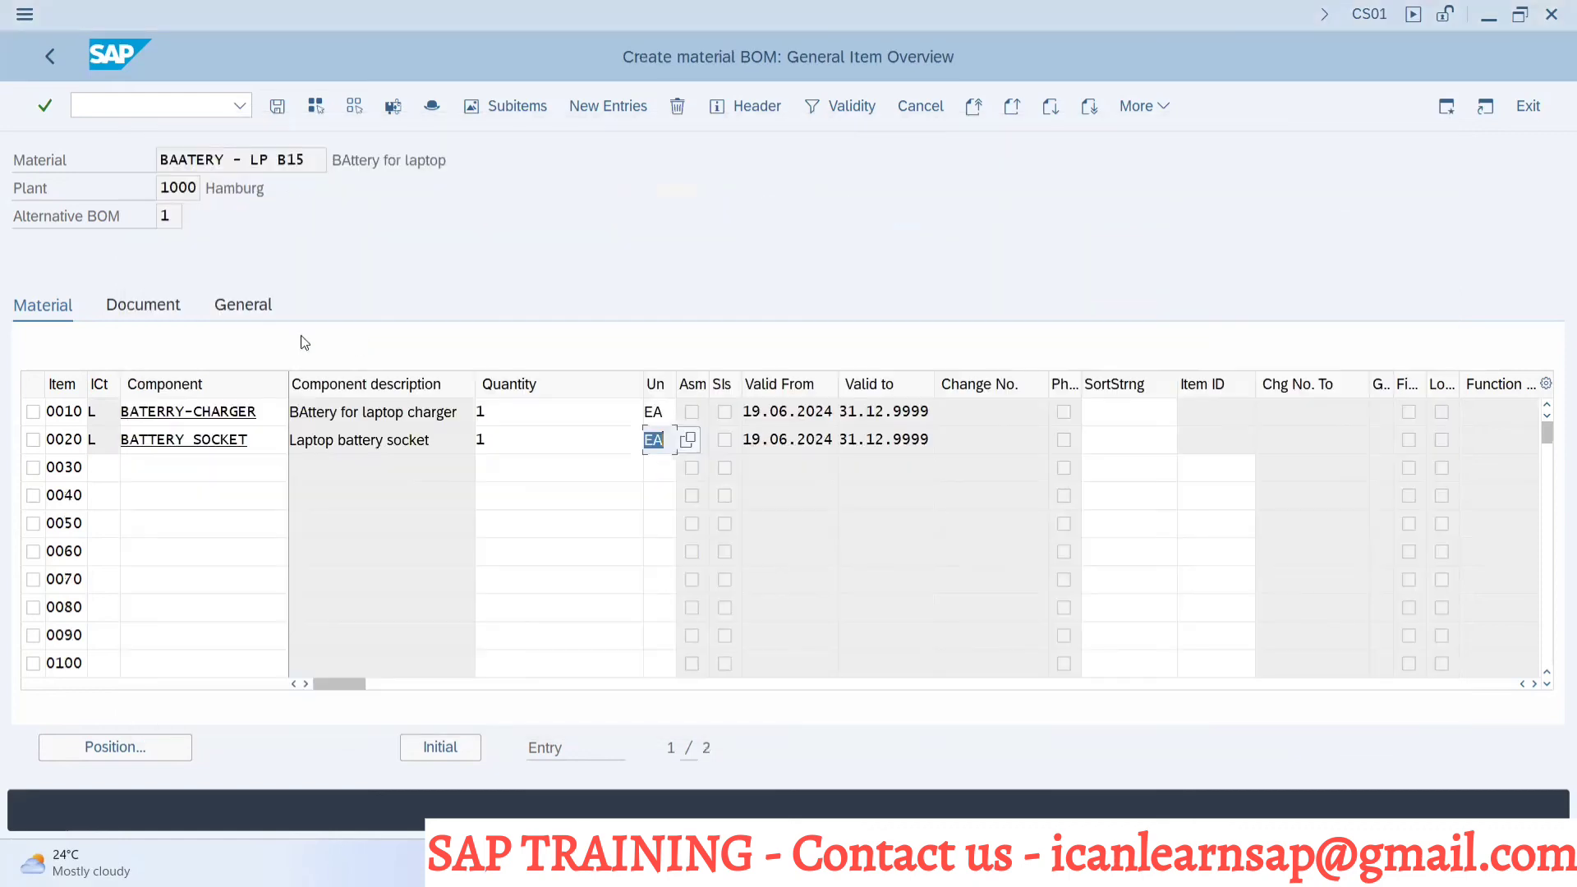
click(284, 107)
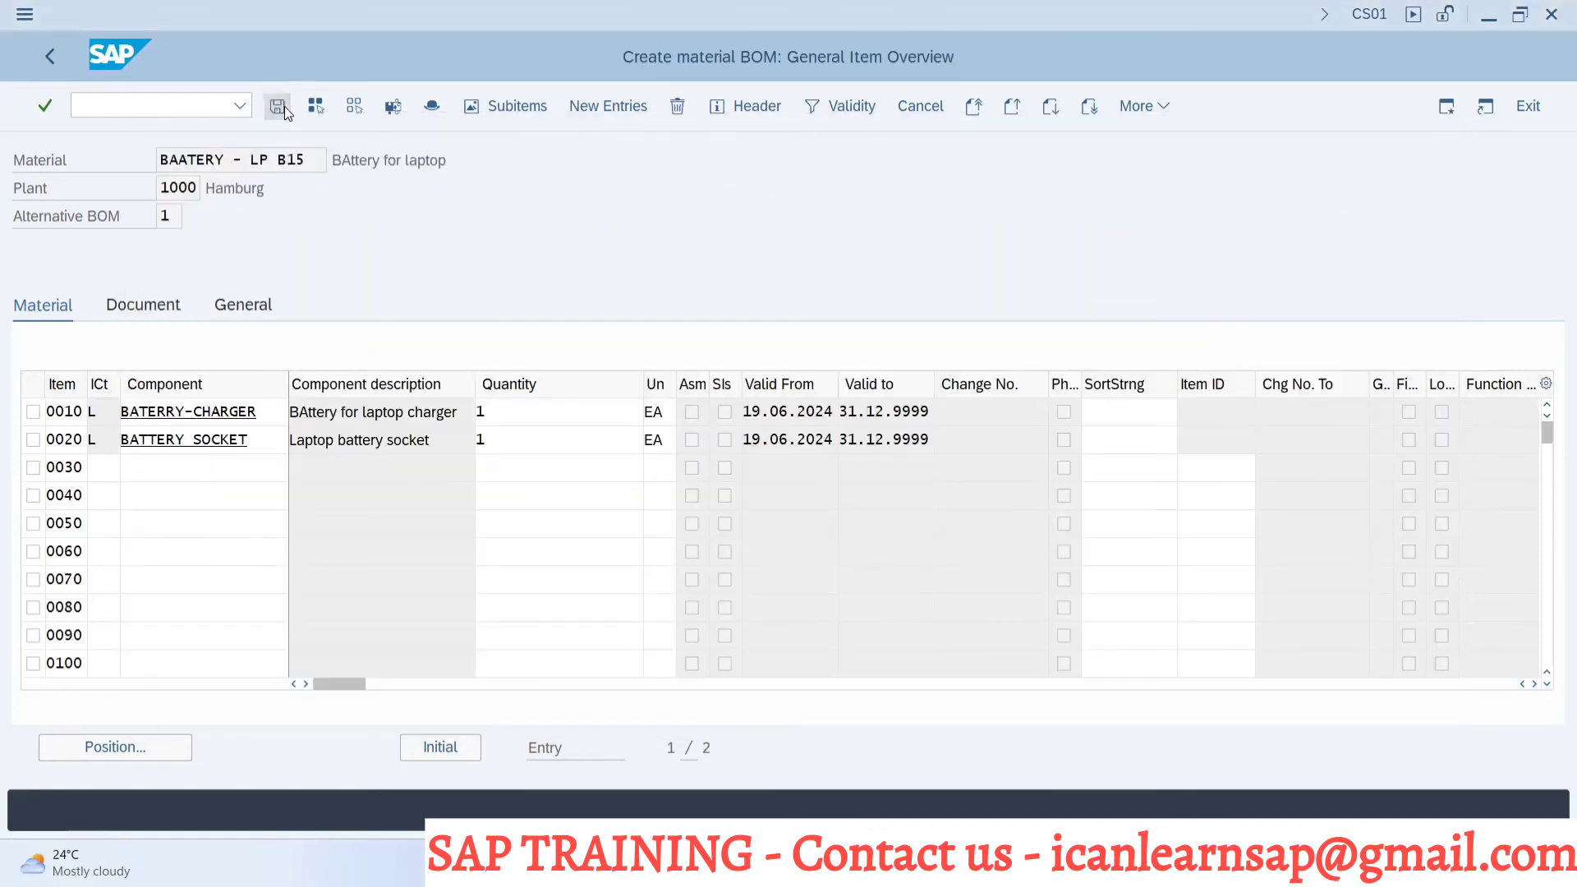
Leave the LAPTOP-B14 BOM in the change session with its changes saved, and reopen its item overview
key(alt+Tab)
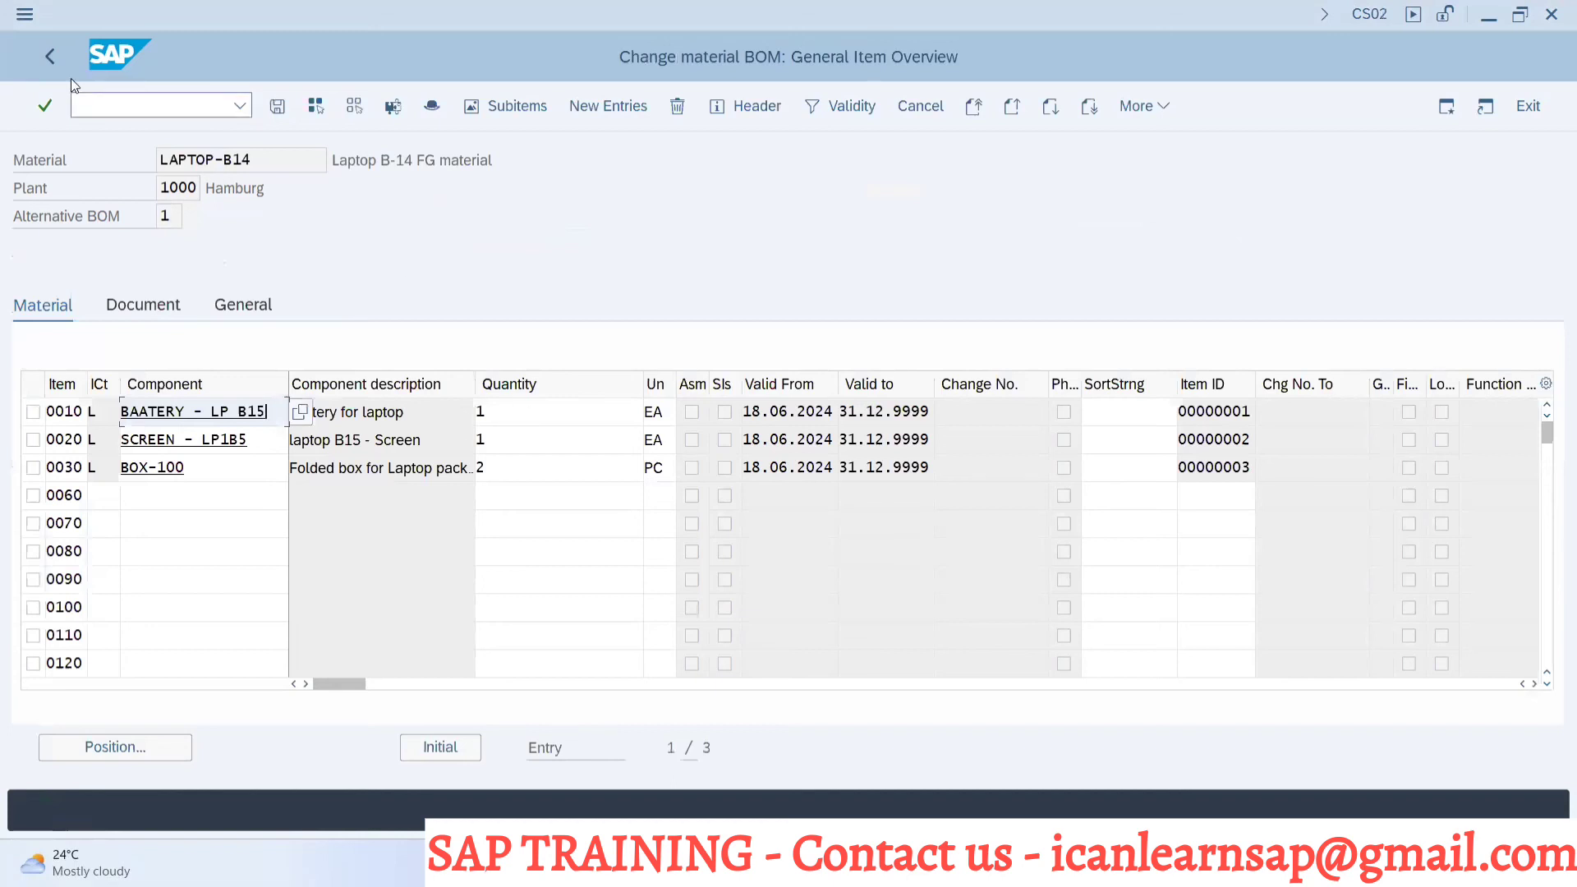
click(50, 62)
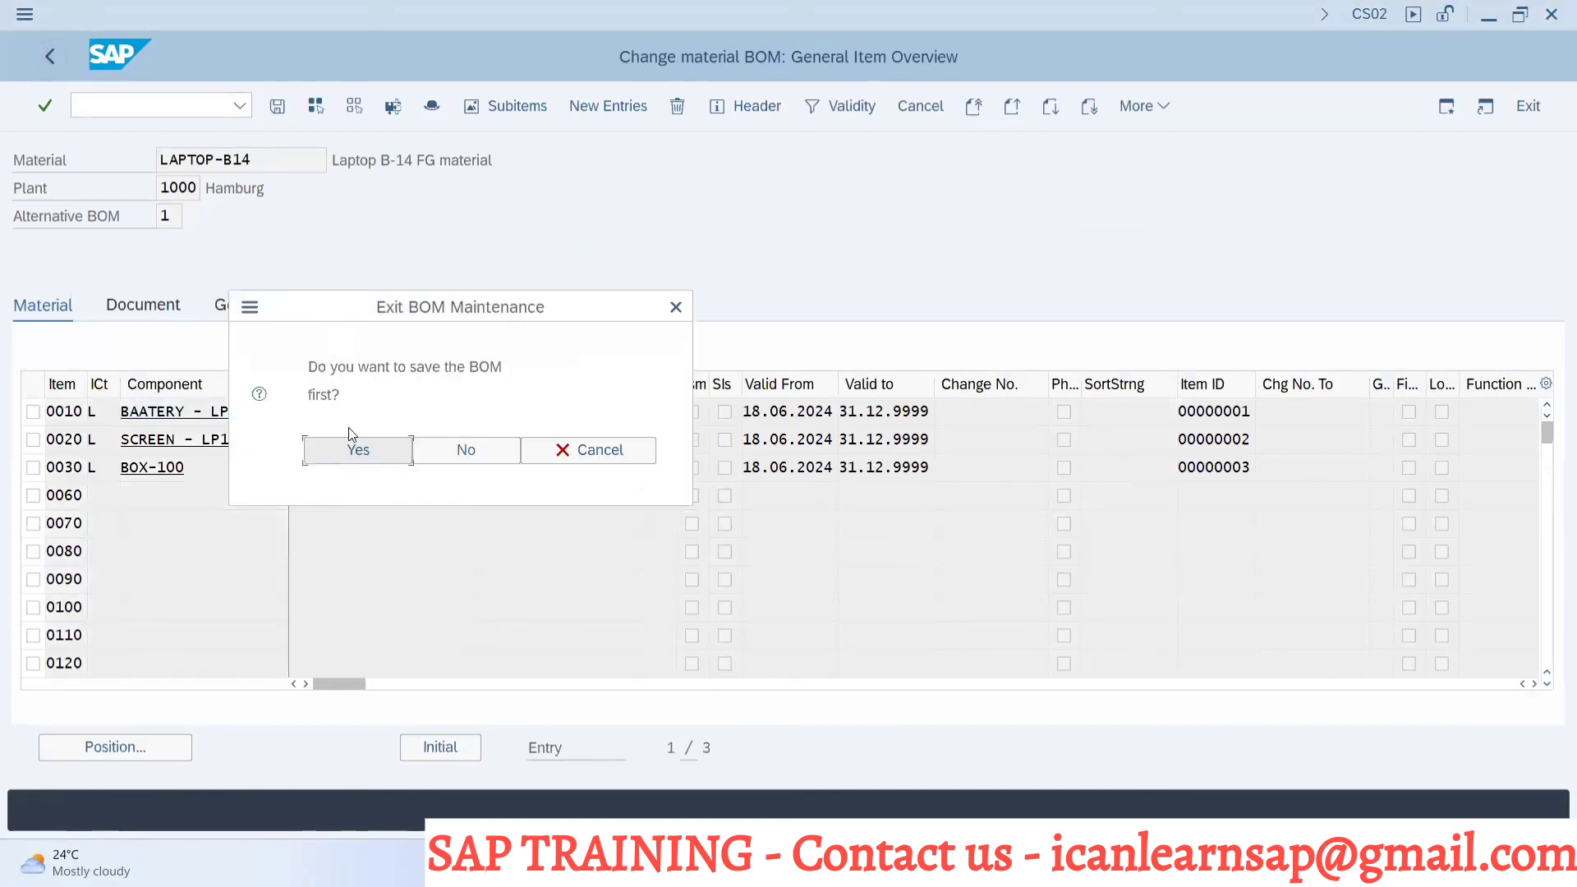
click(353, 448)
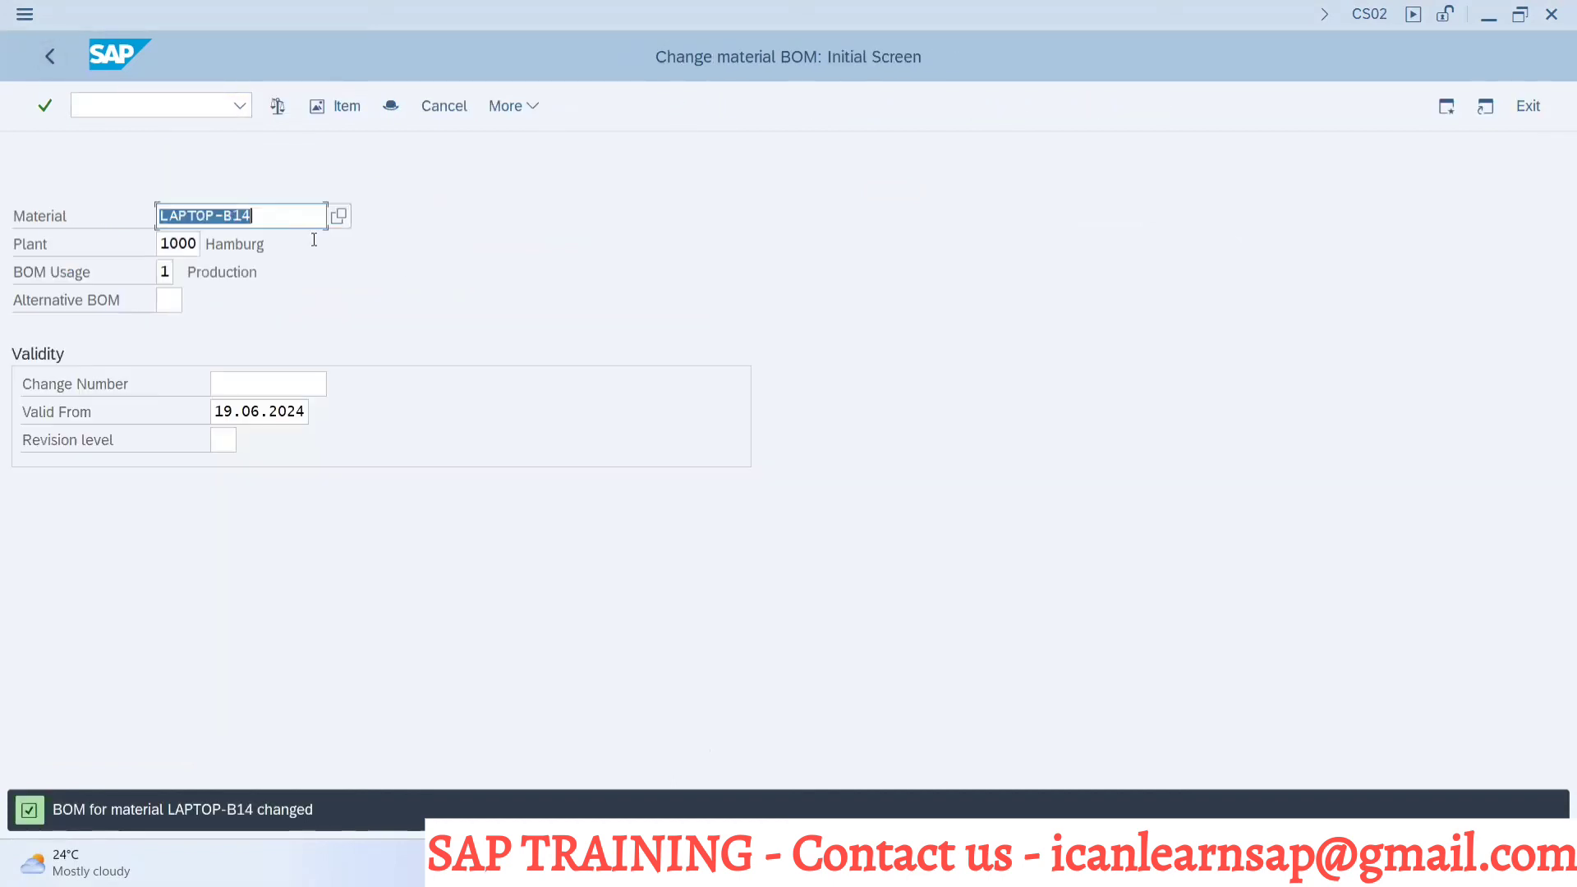
key(Return)
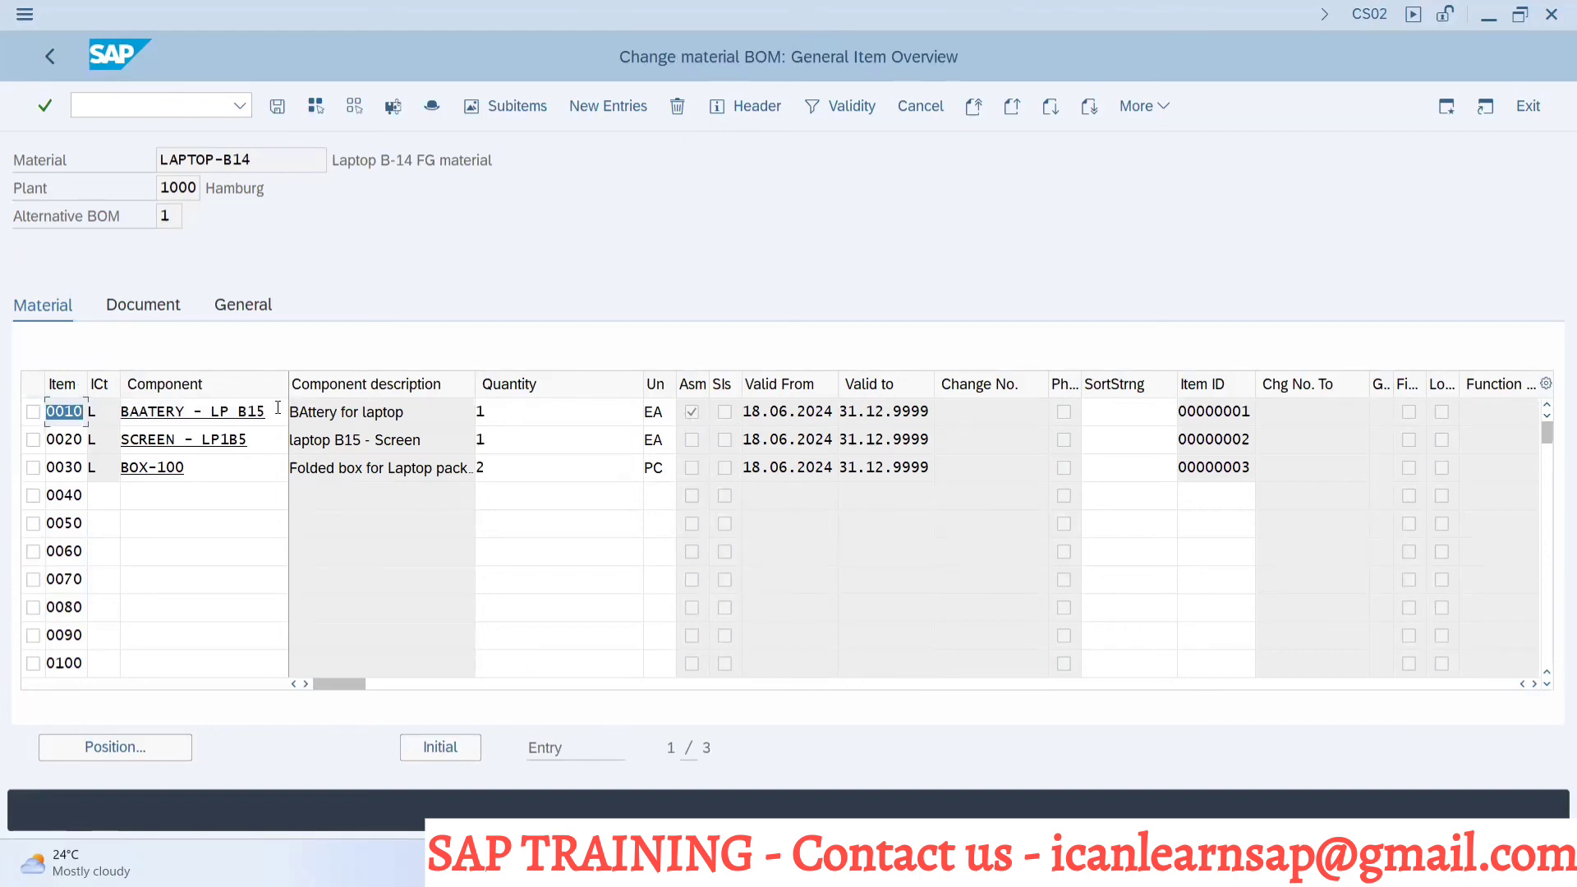
Display the assembly BOM of BAATERY - LP B15 from item 0010's assembly indicator, with usage 1 and required quantity 1.000
click(695, 412)
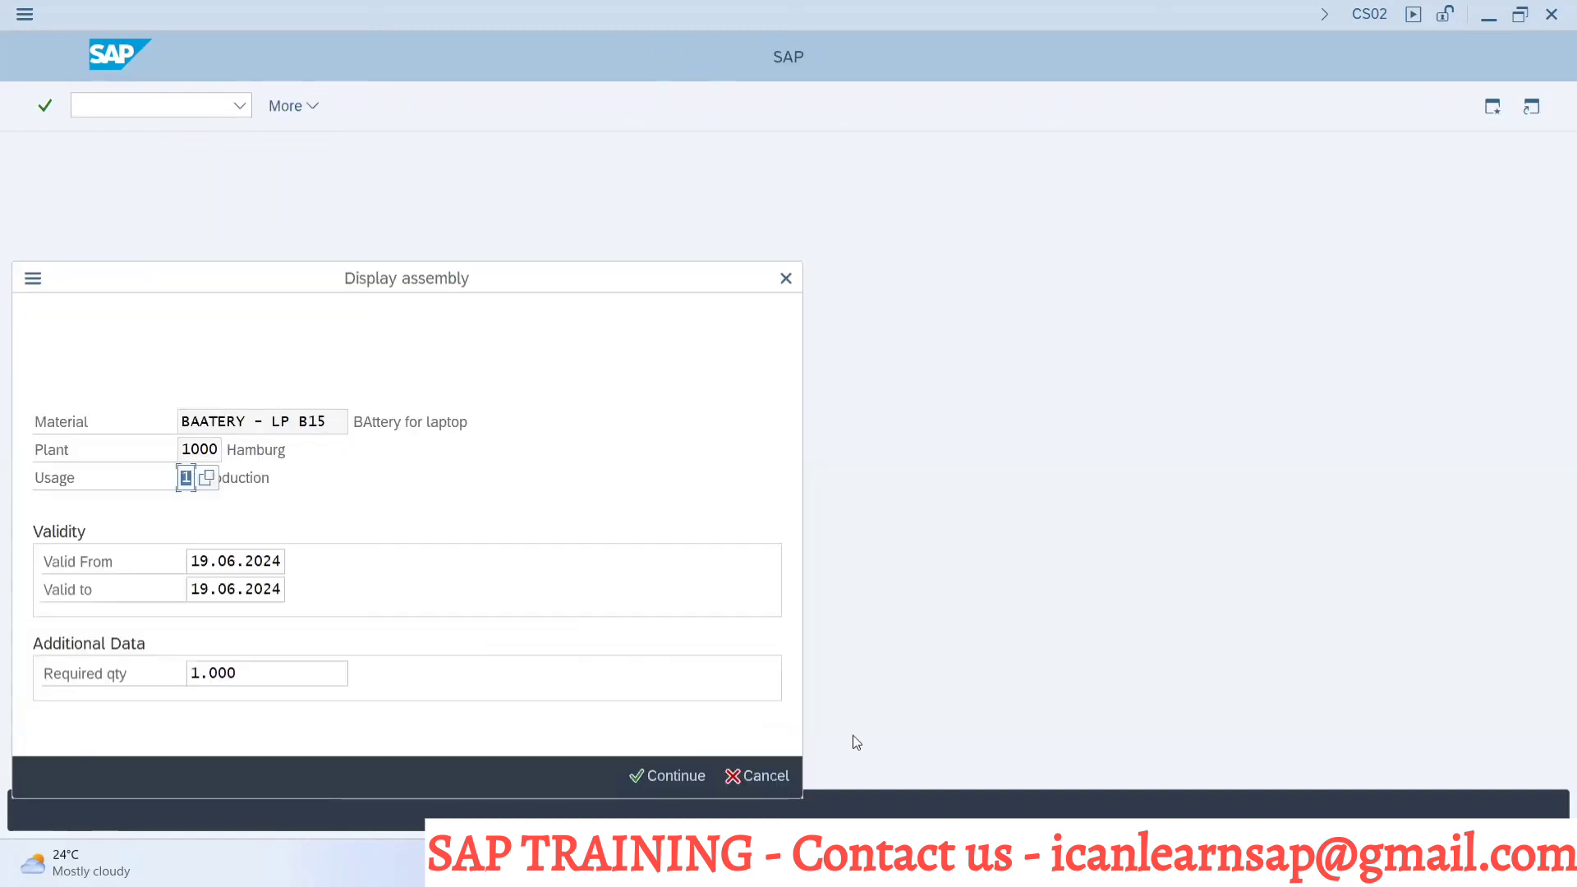
click(881, 867)
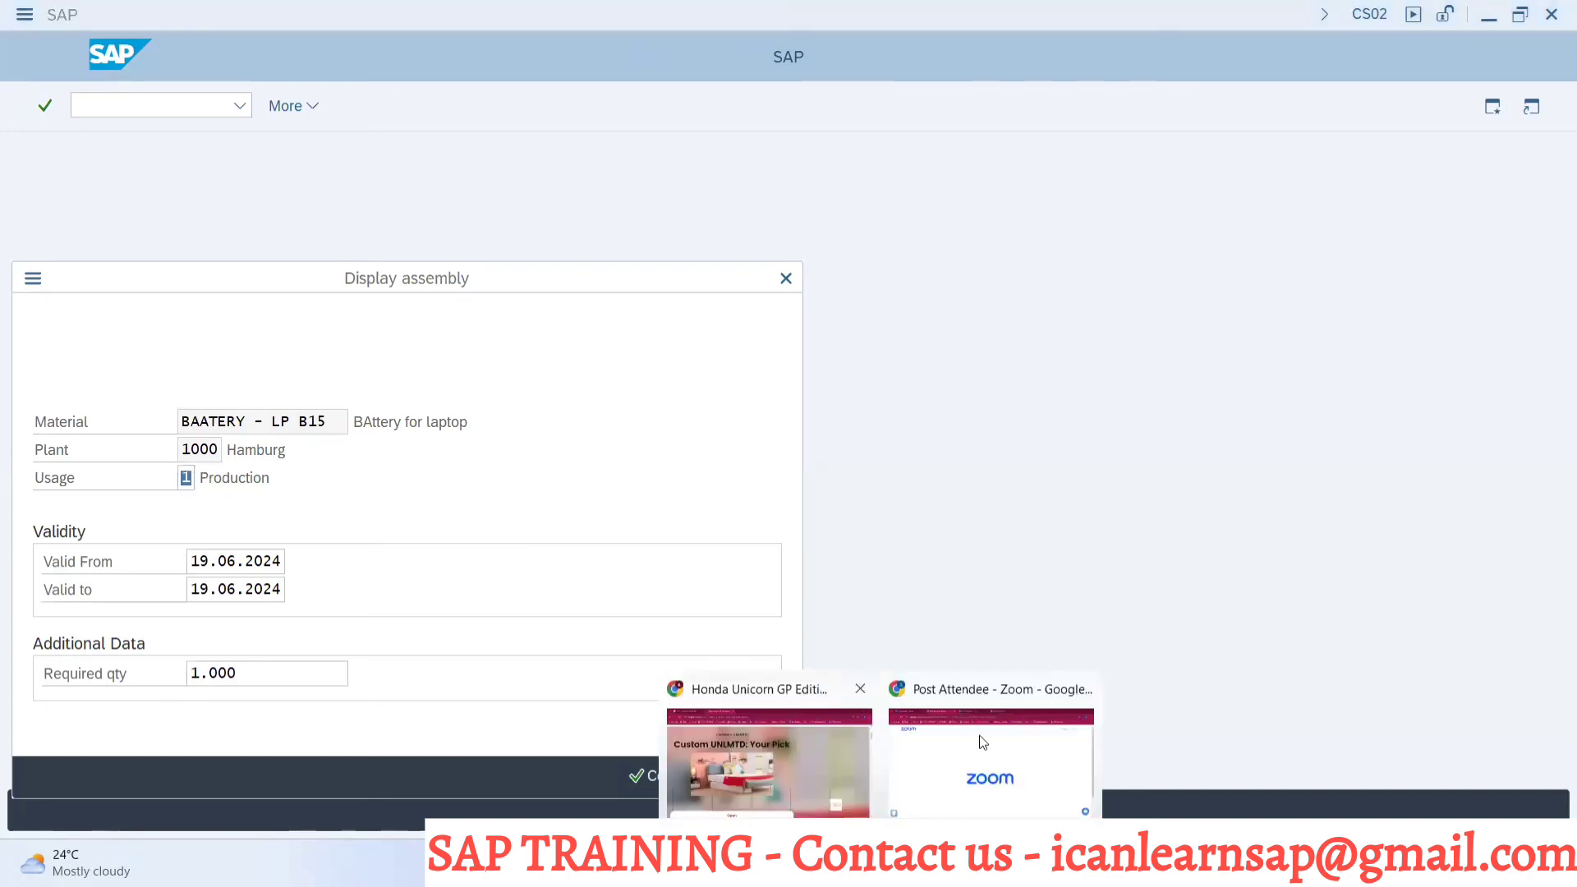
click(639, 771)
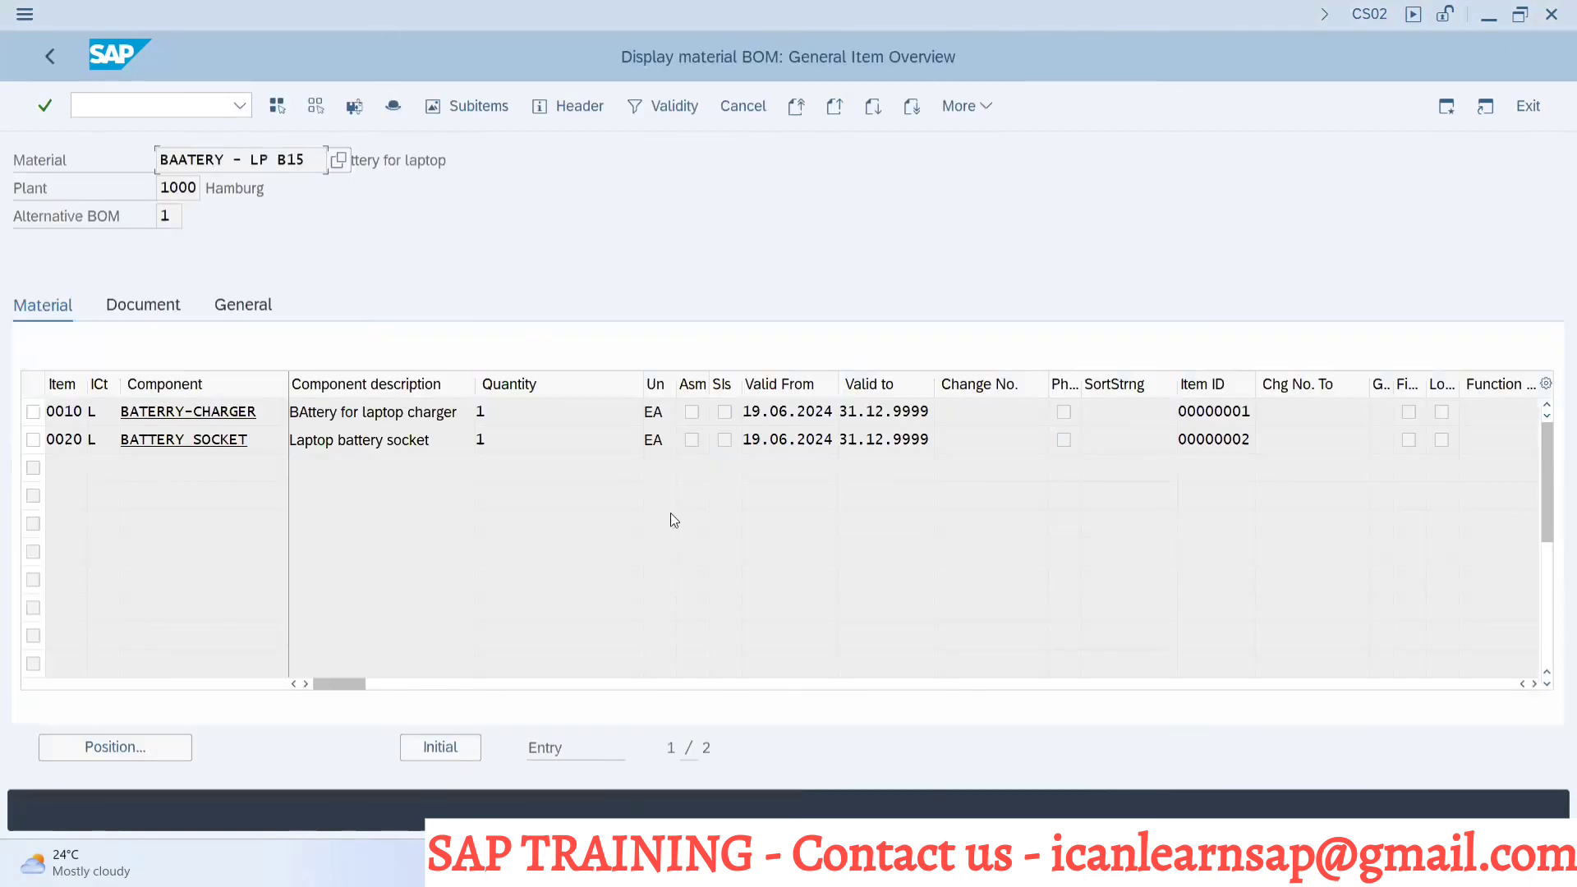